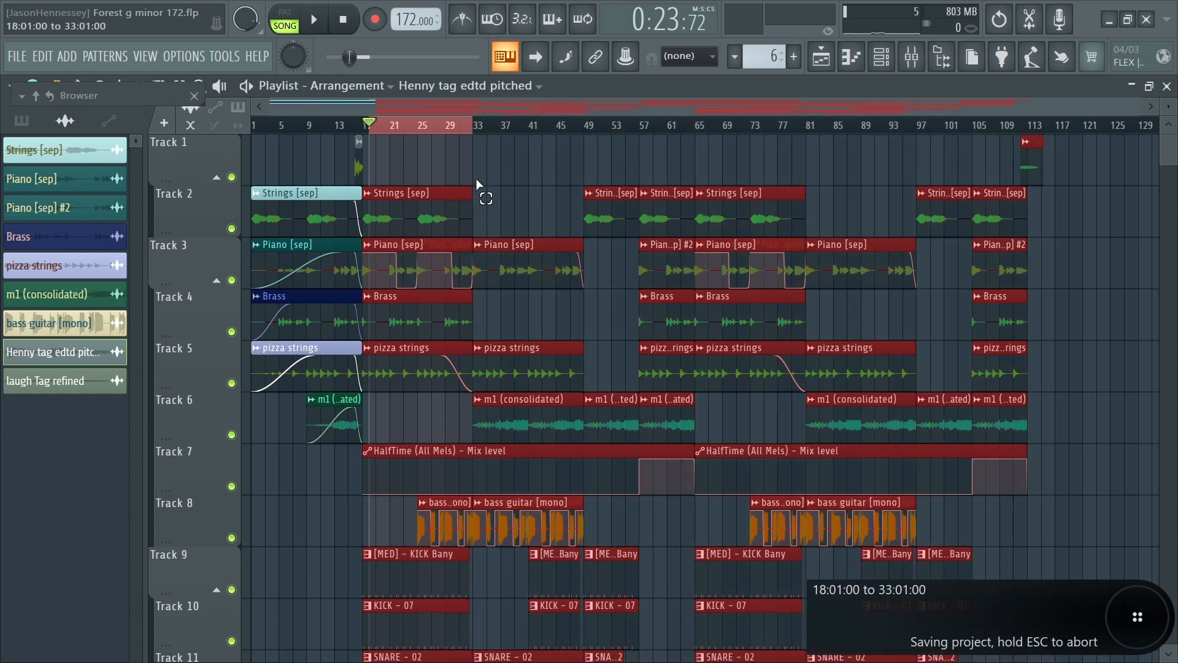
Open the mixer and select the All Mels, 808s and Drums tracks together
{"action": "scroll", "coordinate": [491, 231], "scroll_direction": "down", "scroll_amount": 3}
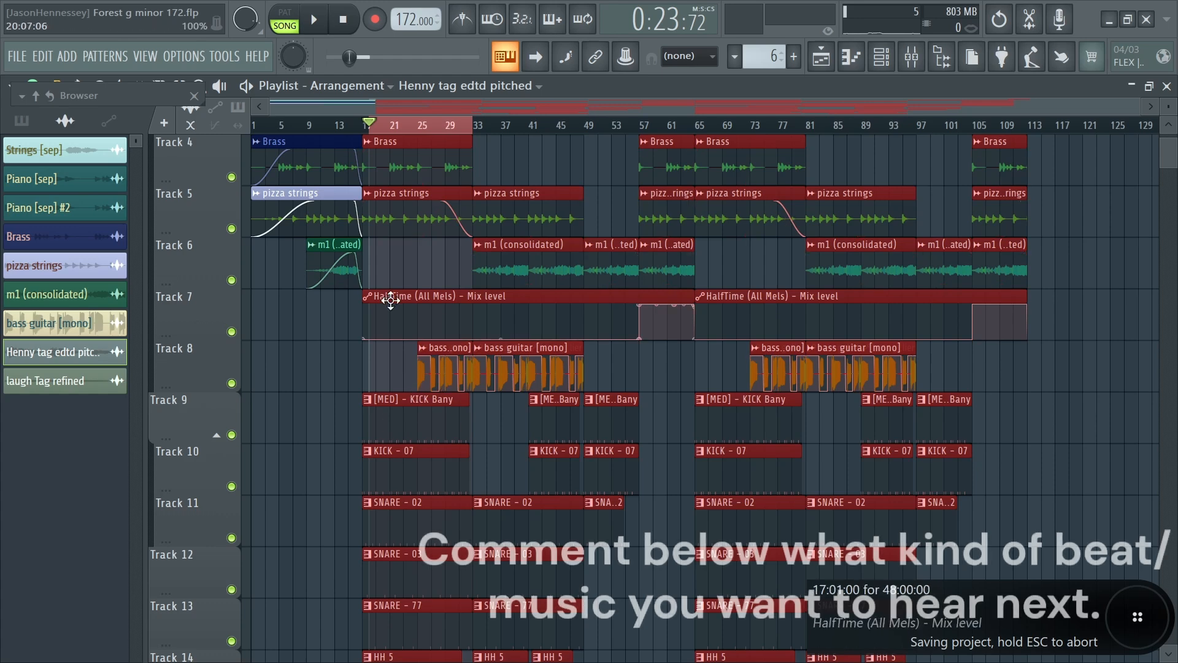
{"action": "left_click", "coordinate": [912, 58]}
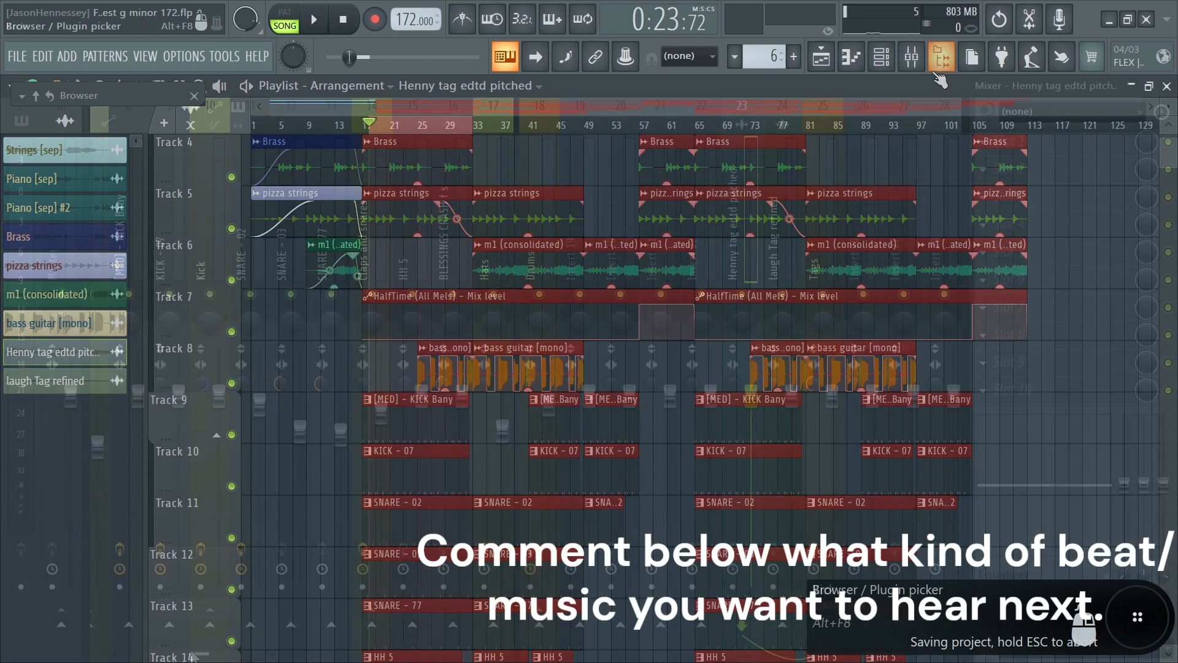
{"action": "left_click", "coordinate": [308, 240]}
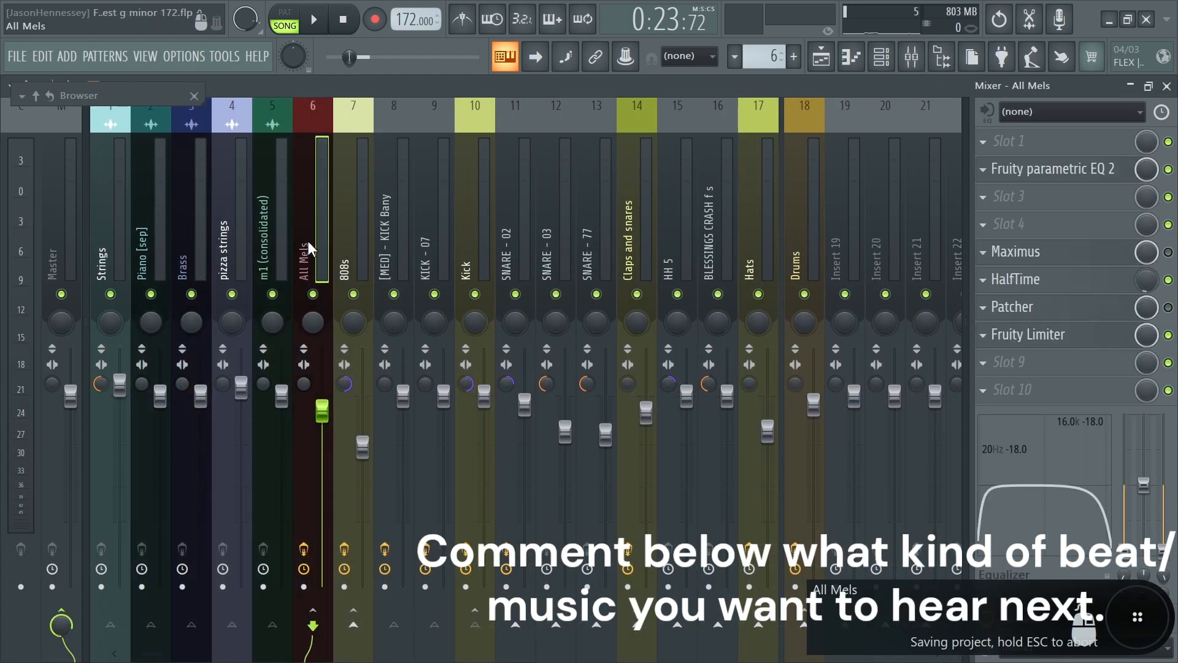
{"action": "left_click", "coordinate": [357, 256], "text": "ctrl"}
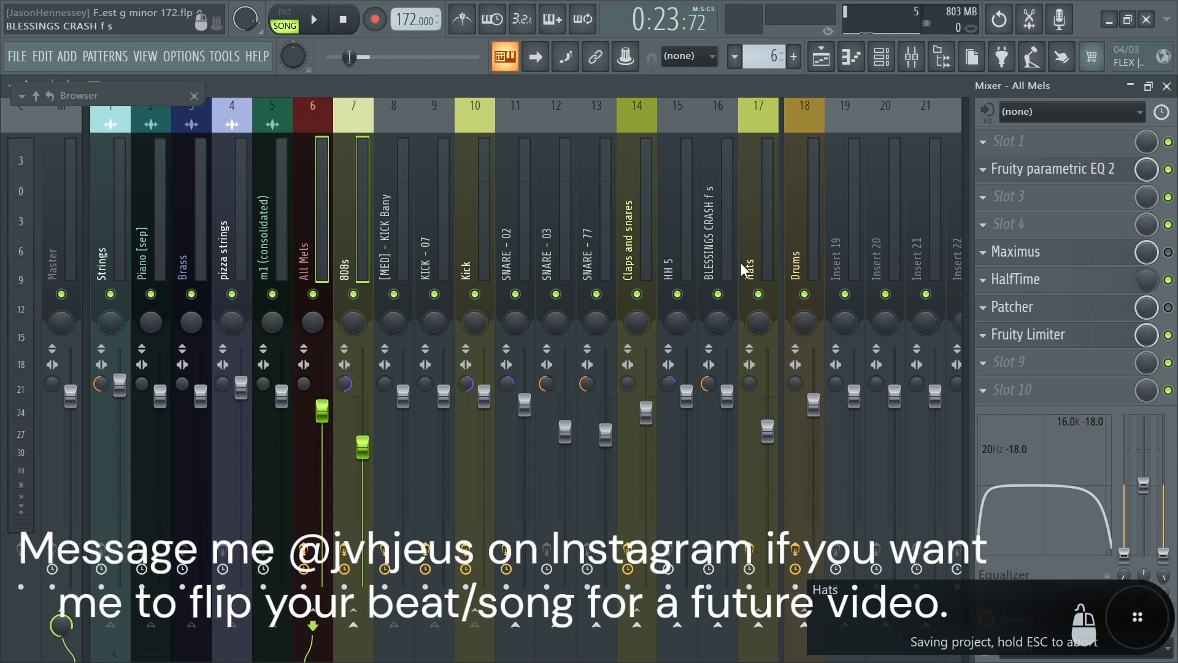
{"action": "left_click", "coordinate": [797, 264], "text": "ctrl"}
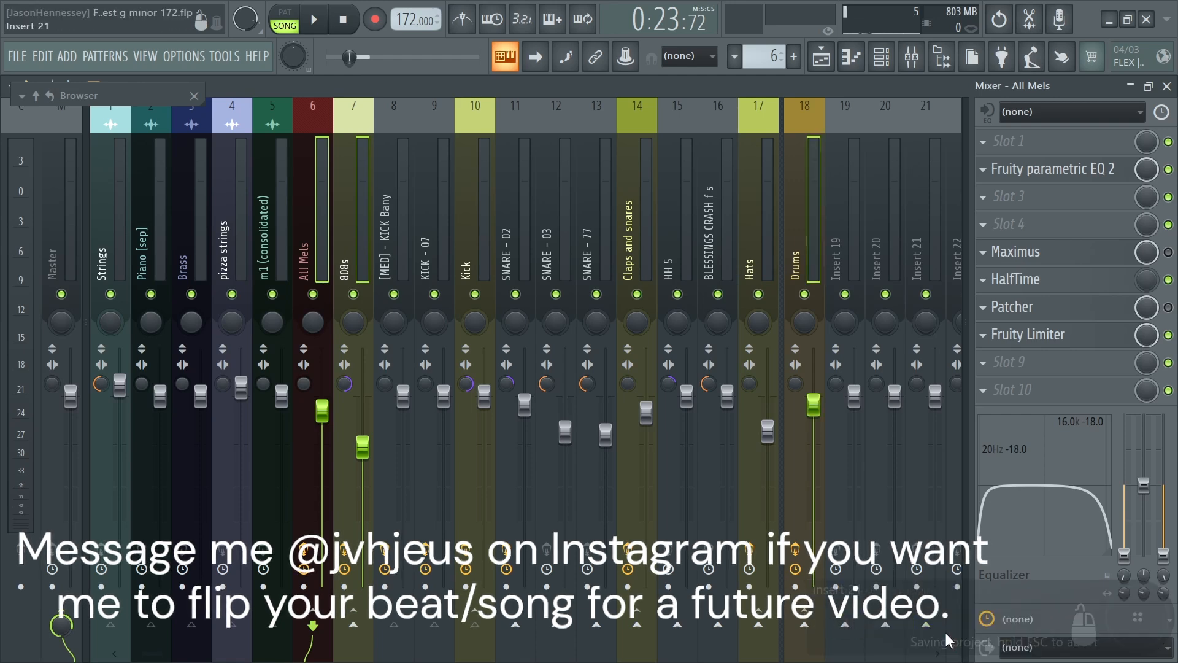
Load the saved Pre Master Chain mixer track state onto the empty Insert 19 track
{"action": "left_click", "coordinate": [846, 230]}
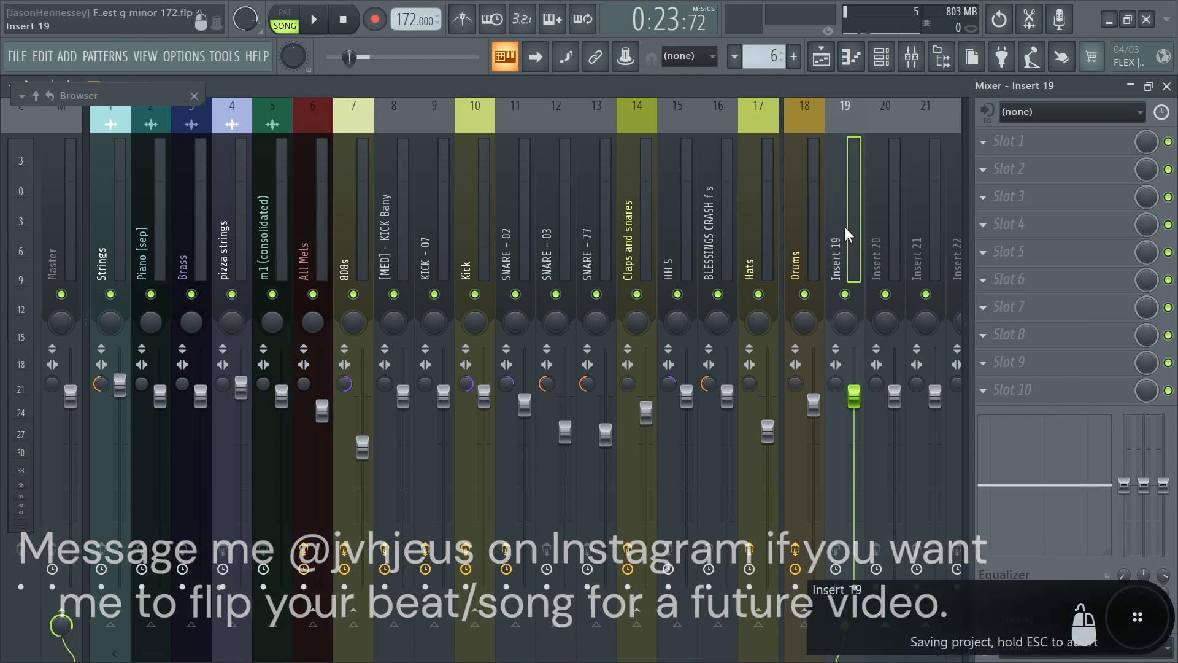
{"action": "right_click", "coordinate": [845, 227]}
{"action": "mouse_move", "coordinate": [897, 216]}
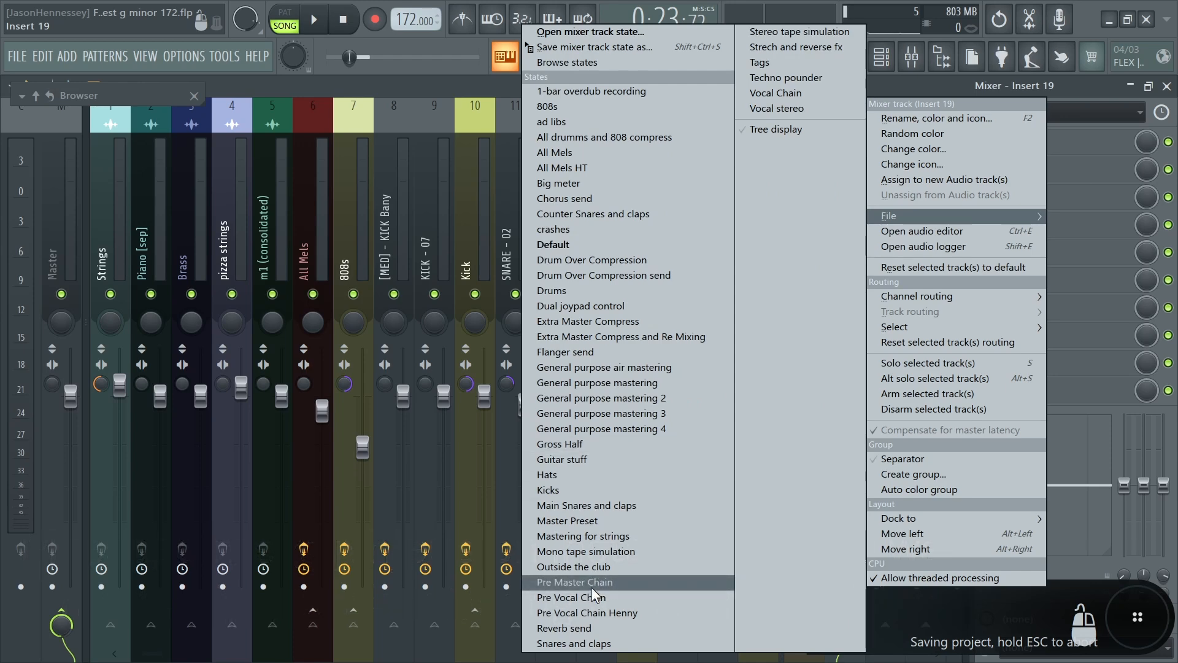
{"action": "left_click", "coordinate": [591, 587]}
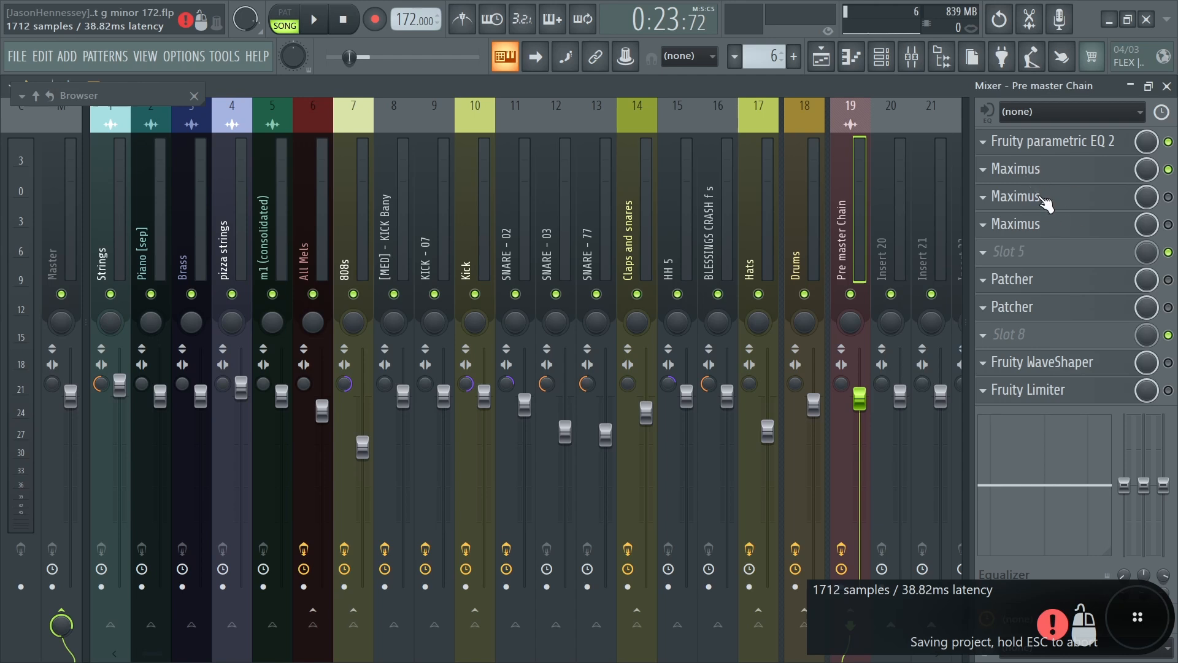
Open the first Maximus on the Pre master Chain track and raise the low band's pre gain to just over 3 dB
{"action": "left_click", "coordinate": [1029, 175]}
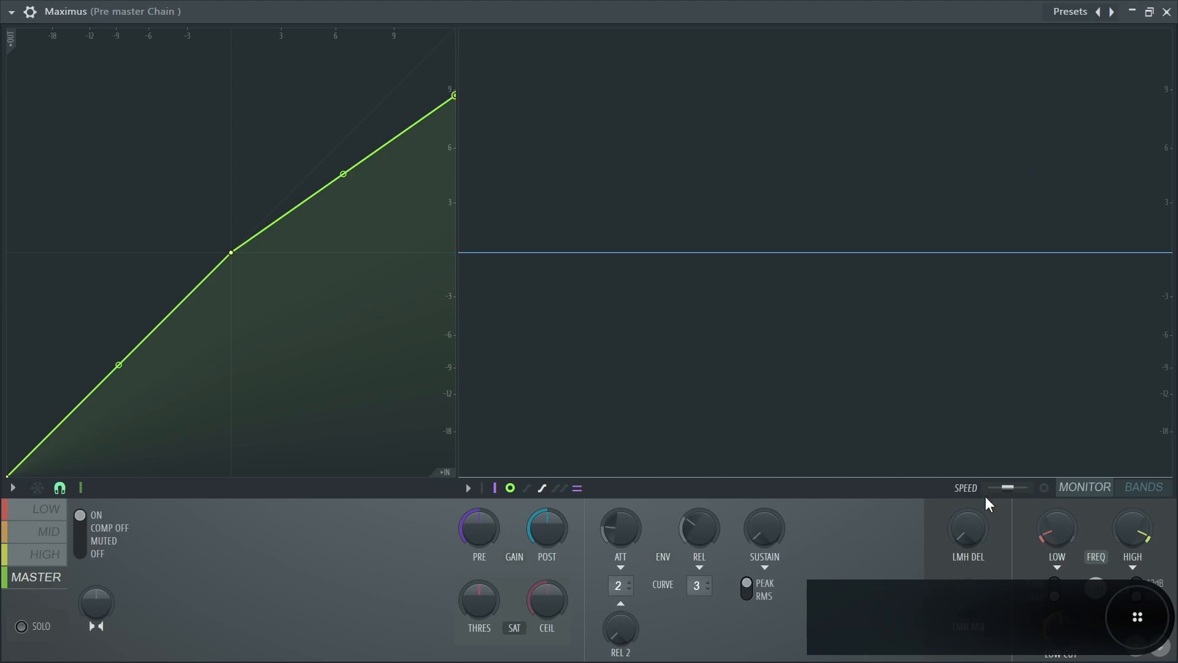
{"action": "left_click", "coordinate": [1139, 488]}
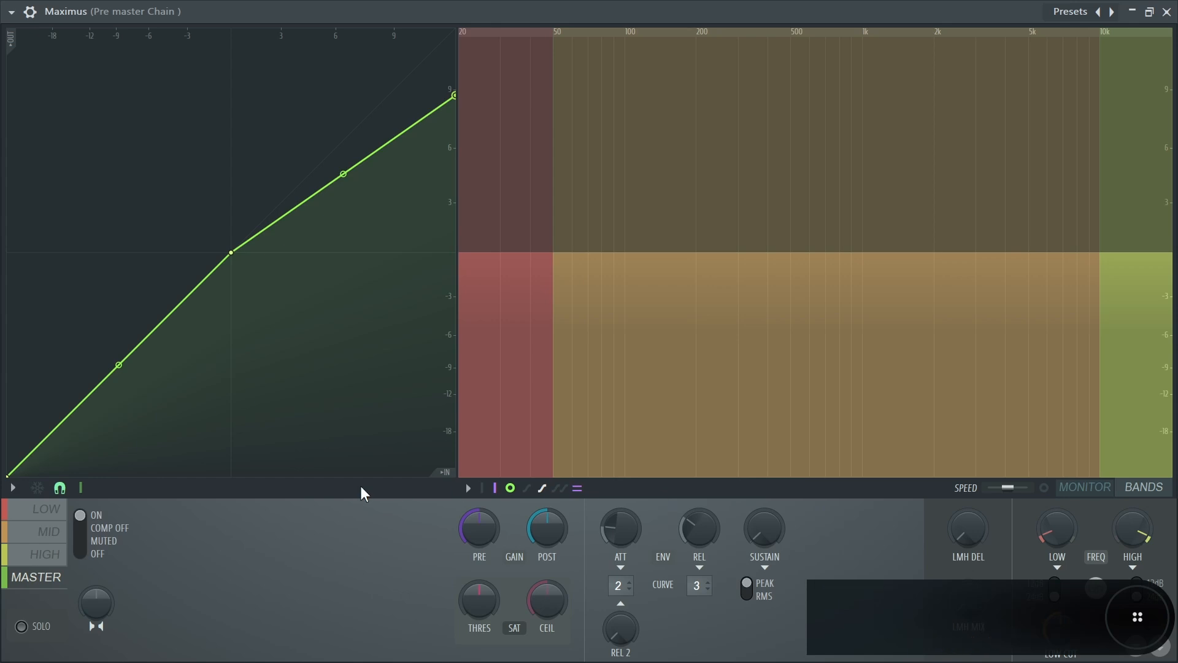
{"action": "left_click", "coordinate": [53, 511]}
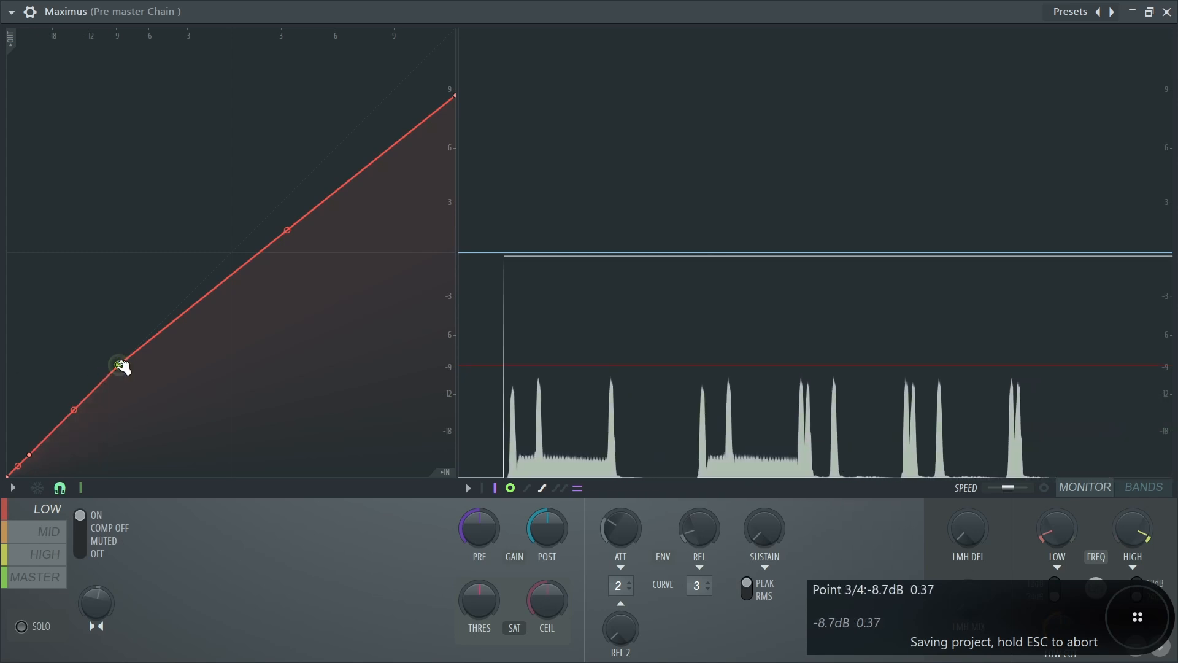
{"action": "left_click_drag", "start_coordinate": [489, 537], "coordinate": [489, 527]}
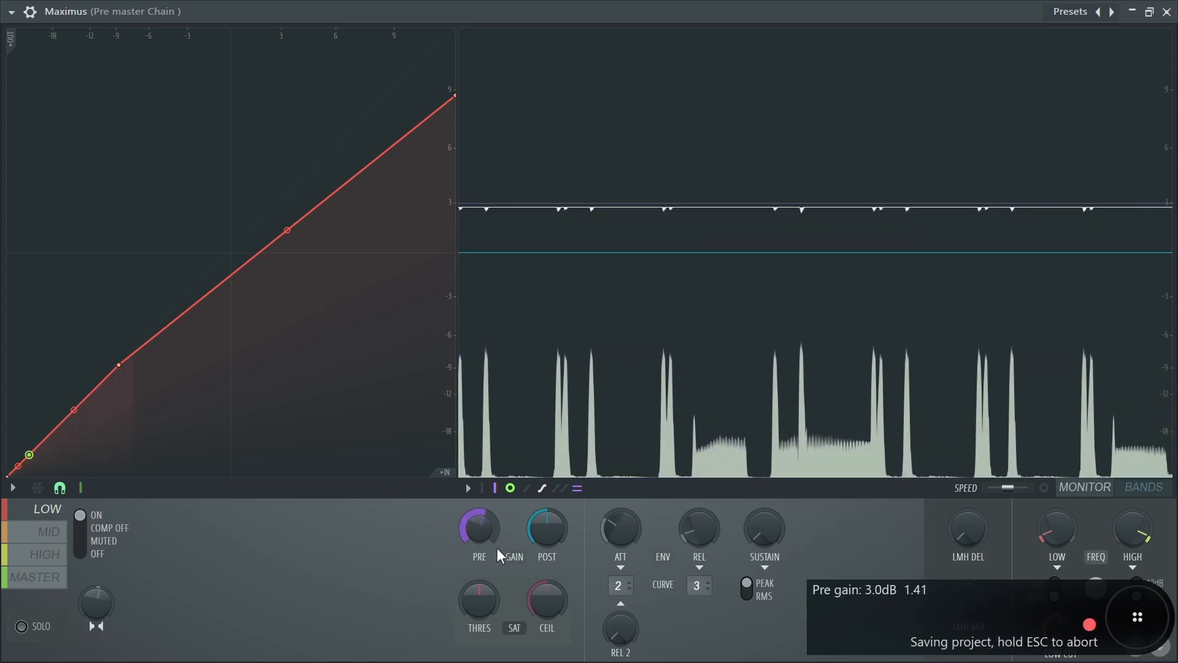
{"action": "left_click_drag", "start_coordinate": [499, 555], "coordinate": [491, 547]}
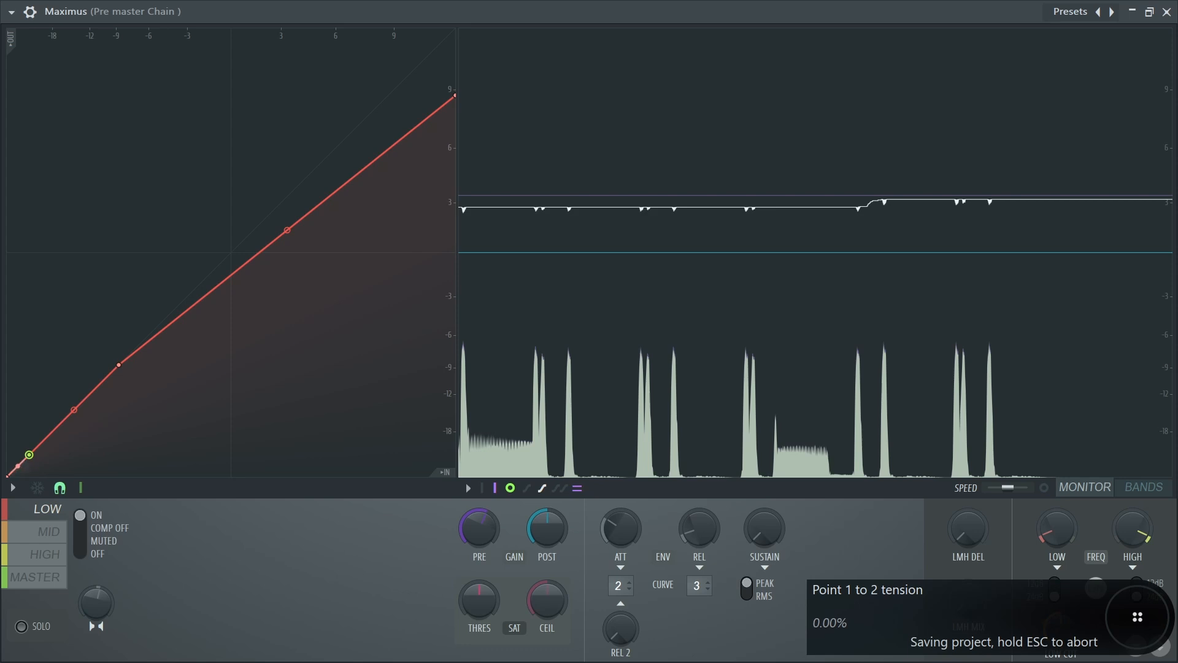
Adjust the low band curve's tension between points 1 and 2 and between points 2 and 3
{"action": "left_click_drag", "start_coordinate": [18, 468], "coordinate": [19, 464]}
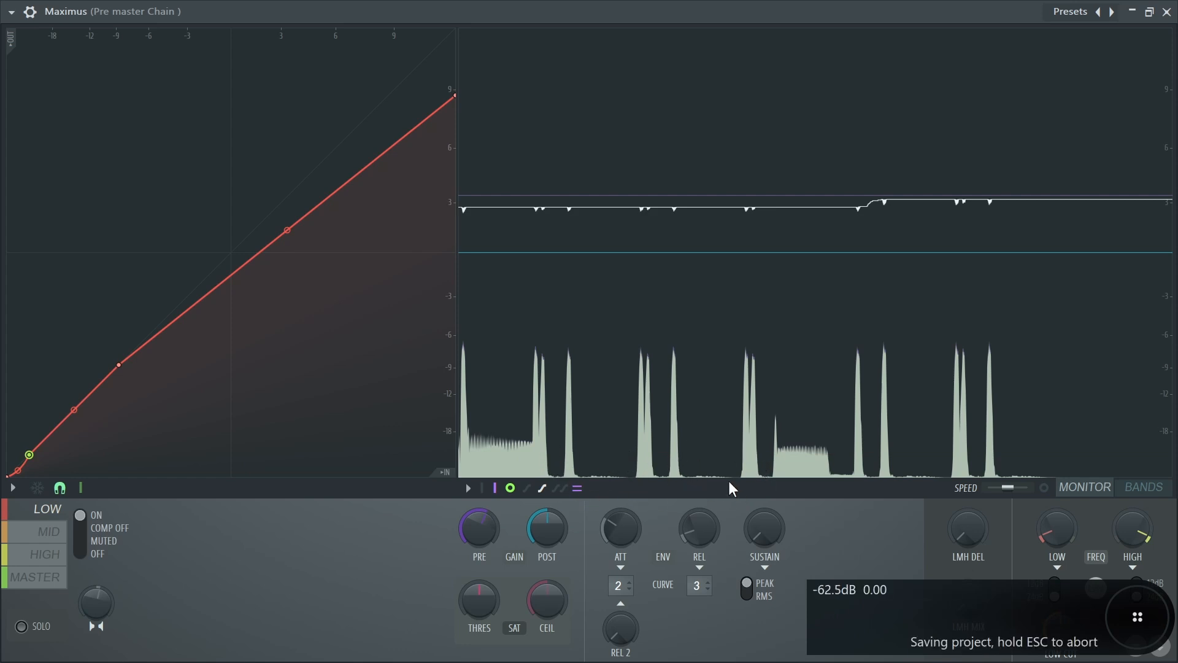
{"action": "key", "text": "ctrl+s"}
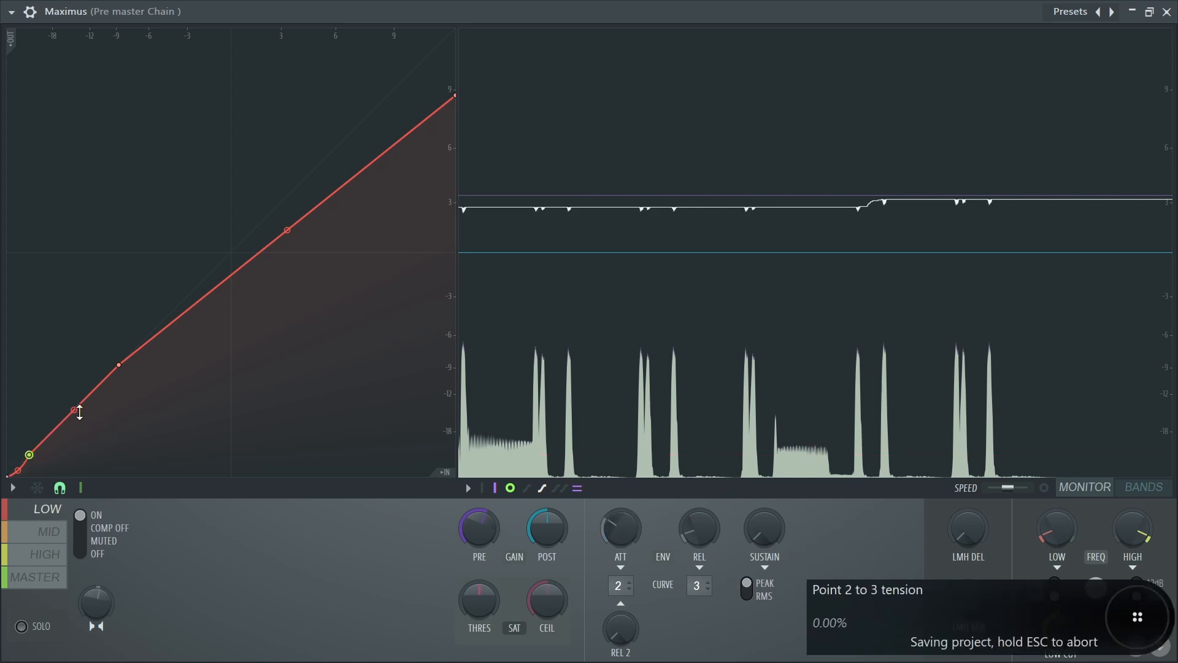
{"action": "left_click_drag", "start_coordinate": [75, 409], "coordinate": [74, 397]}
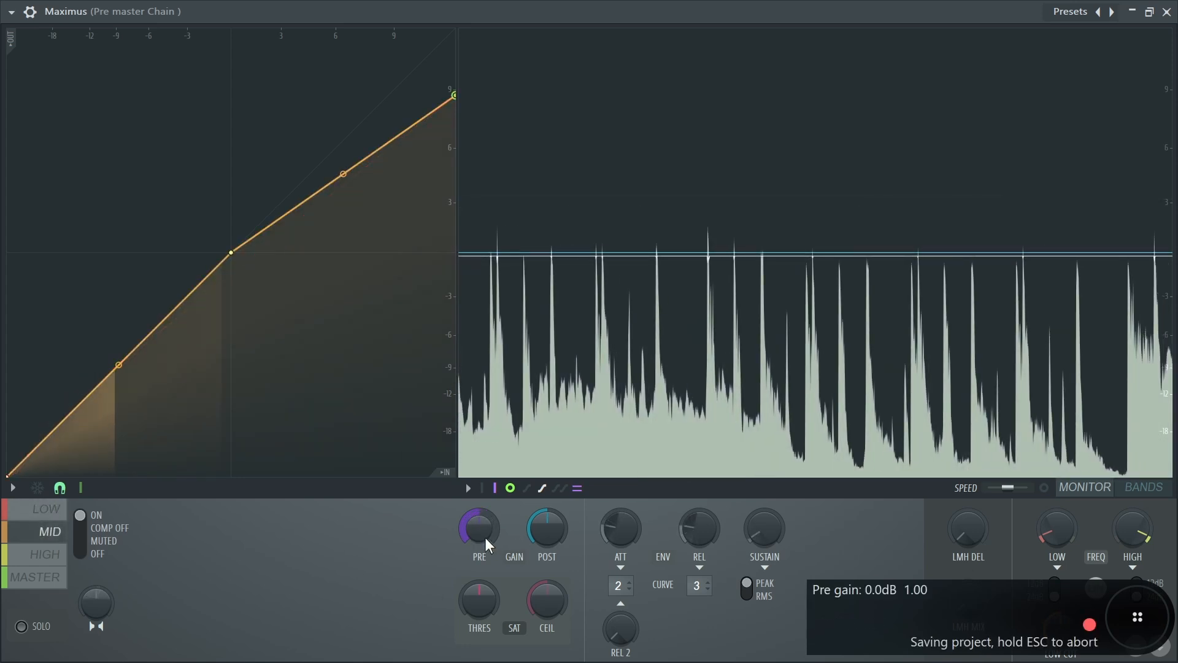
Adjust the mid band's pre gain and slightly lower the high band's post gain in the first Maximus
{"action": "left_click_drag", "start_coordinate": [485, 538], "coordinate": [52, 555]}
{"action": "left_click", "coordinate": [52, 555]}
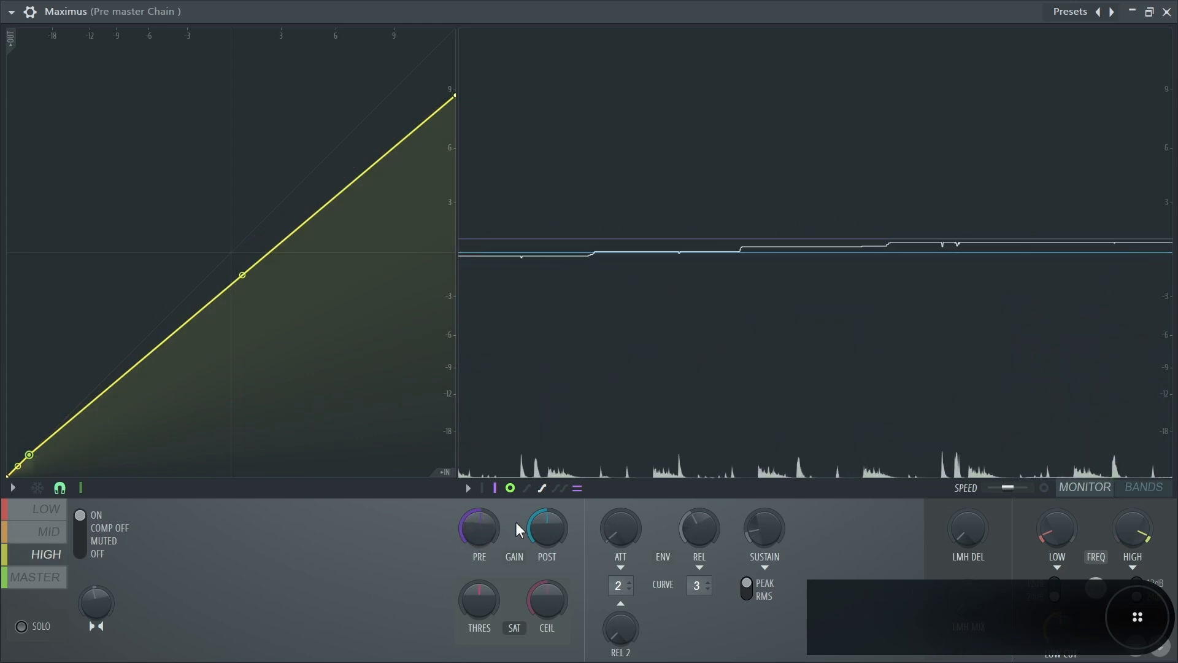
{"action": "left_click_drag", "start_coordinate": [546, 528], "coordinate": [546, 541]}
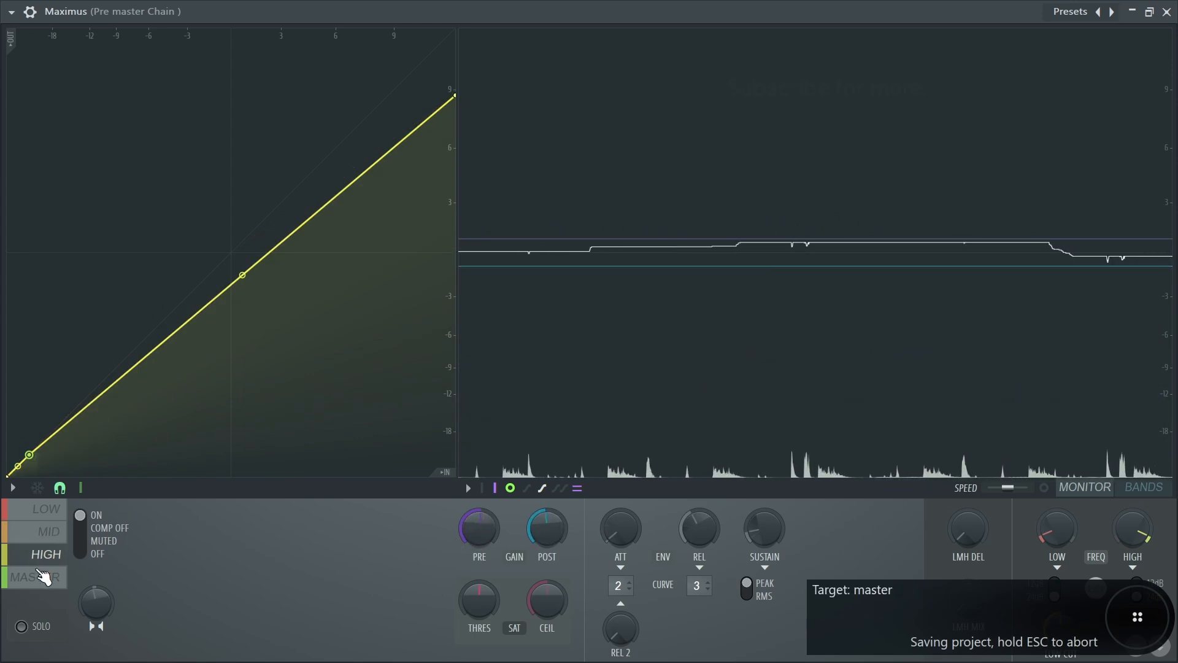
{"action": "left_click", "coordinate": [37, 576]}
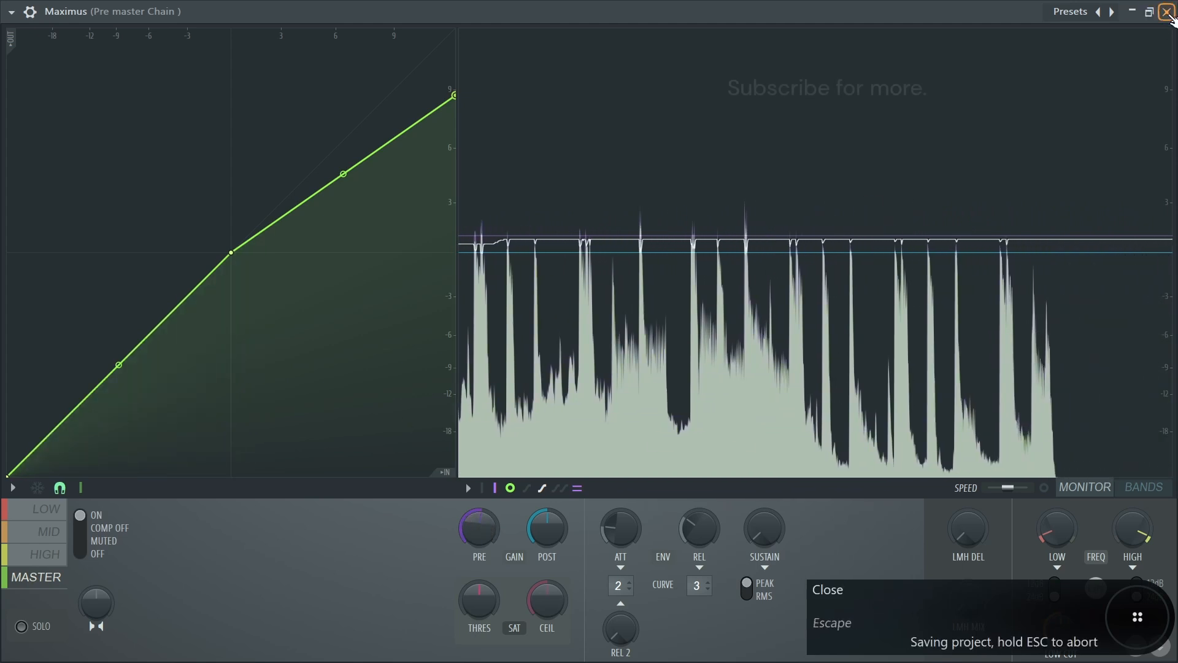
{"action": "left_click", "coordinate": [1167, 11]}
Enable the second Maximus in the chain and slightly lower its low band's post gain
{"action": "left_click", "coordinate": [1168, 197]}
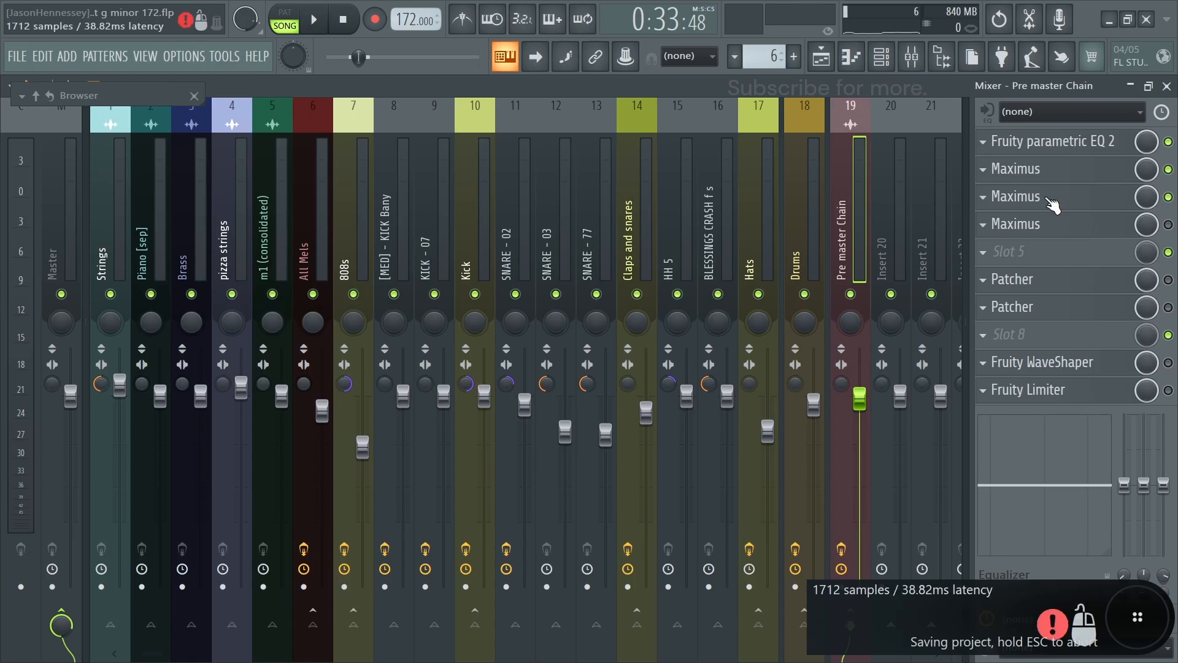
{"action": "left_click", "coordinate": [1049, 200]}
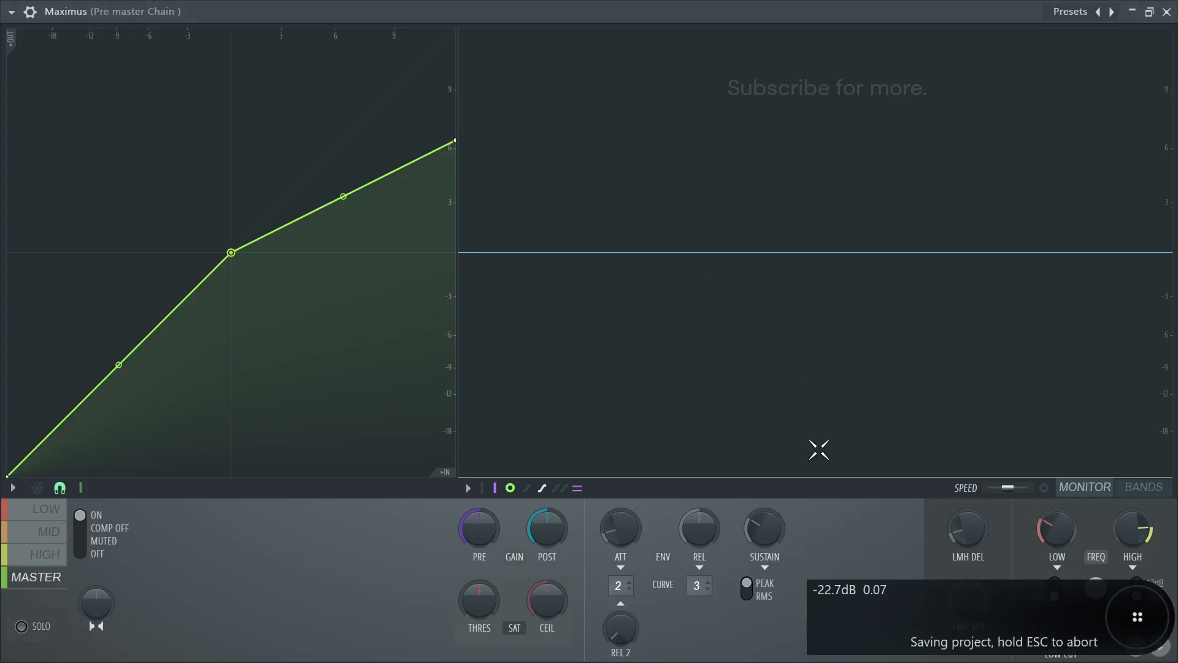
{"action": "left_click", "coordinate": [1105, 489]}
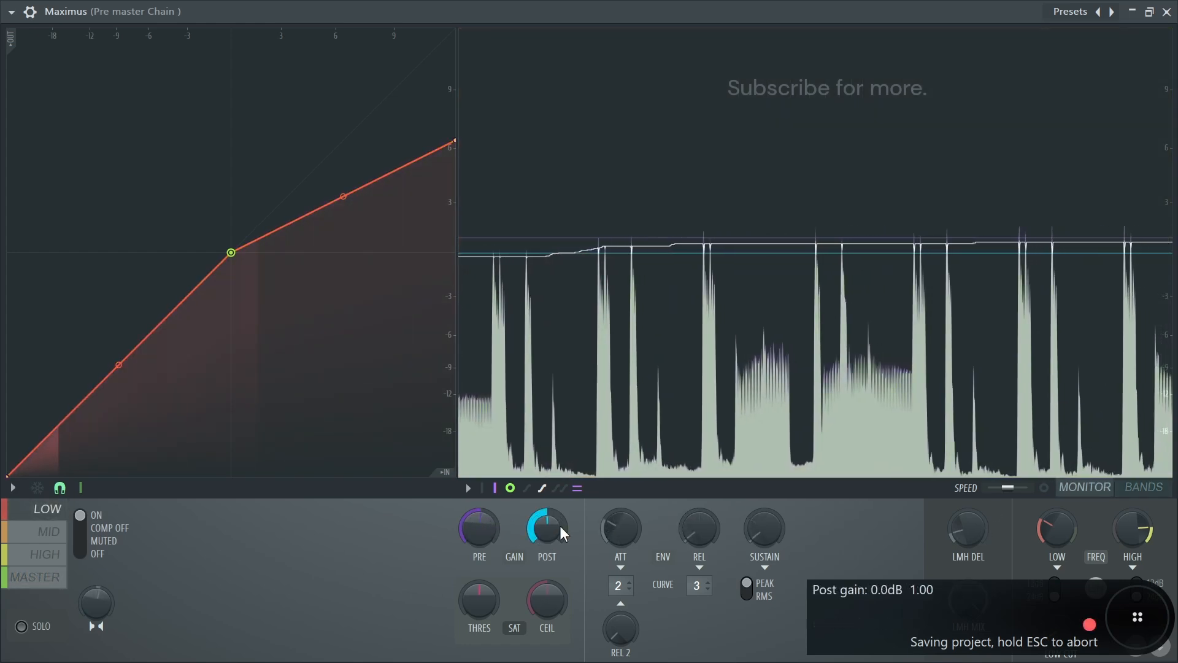
{"action": "left_click_drag", "start_coordinate": [557, 525], "coordinate": [557, 535]}
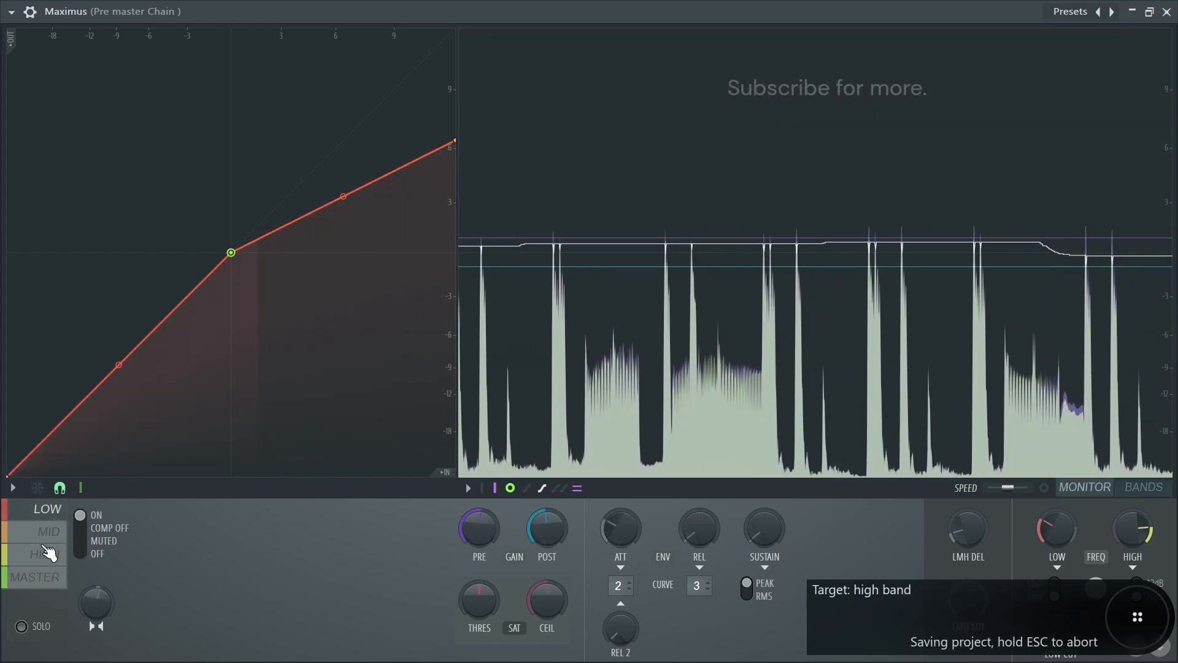
Slightly lower the mid band's post gain and raise the high band's post gain in the second Maximus
{"action": "left_click", "coordinate": [47, 531]}
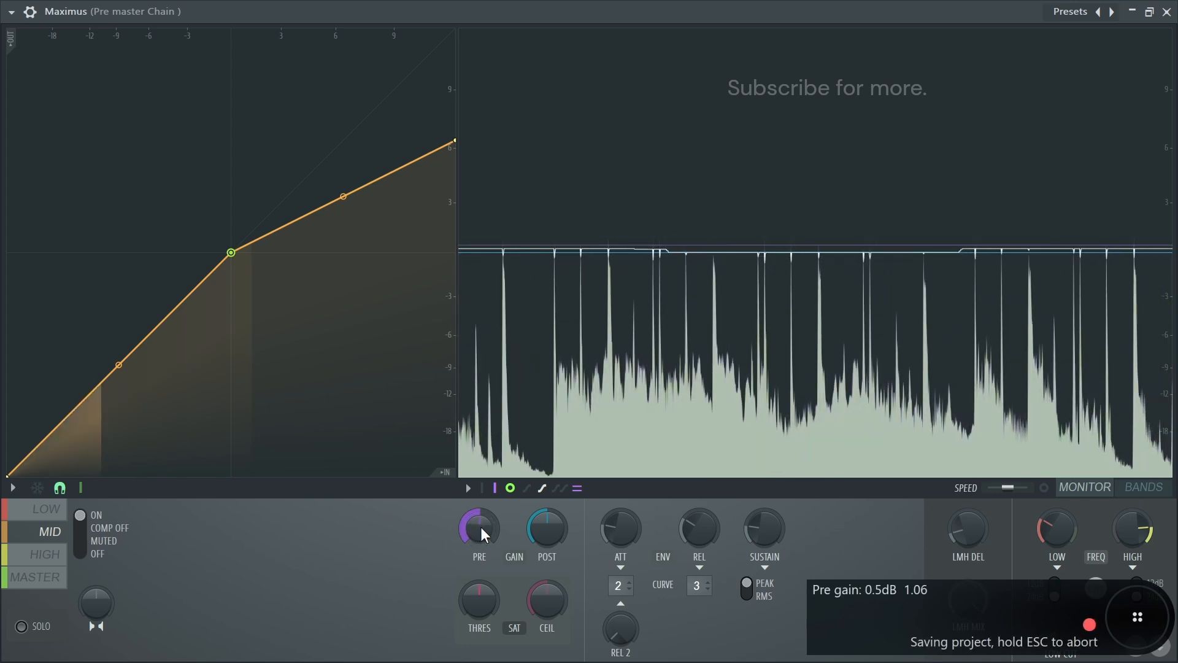
{"action": "left_click_drag", "start_coordinate": [547, 527], "coordinate": [547, 530]}
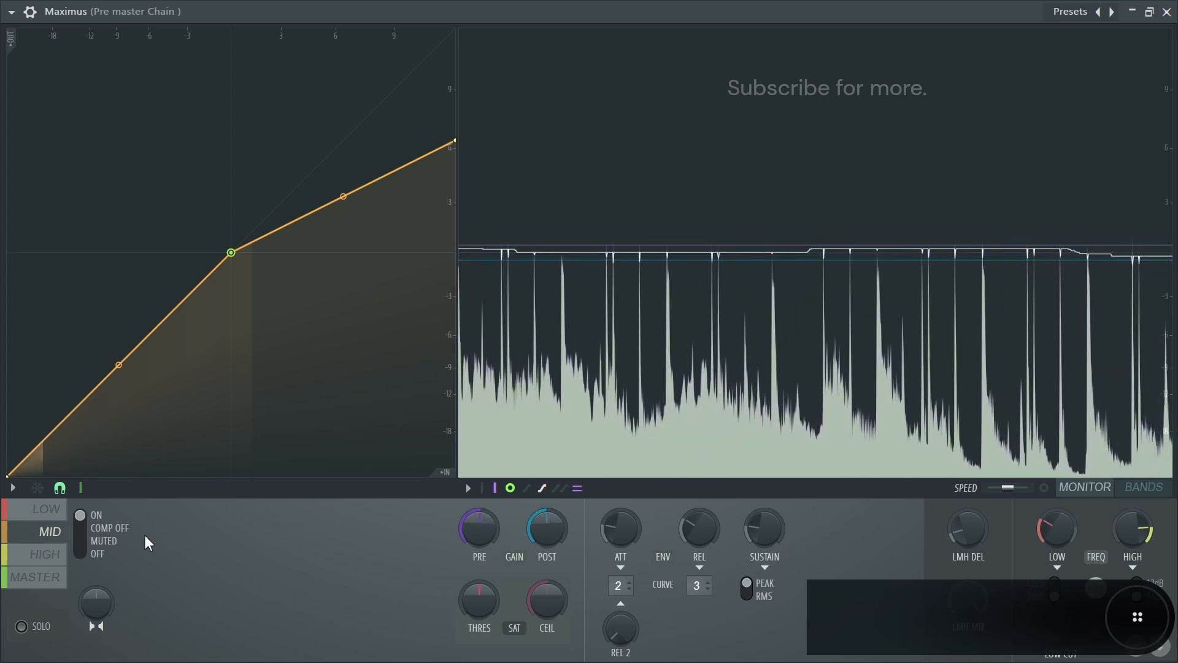
{"action": "left_click", "coordinate": [47, 558]}
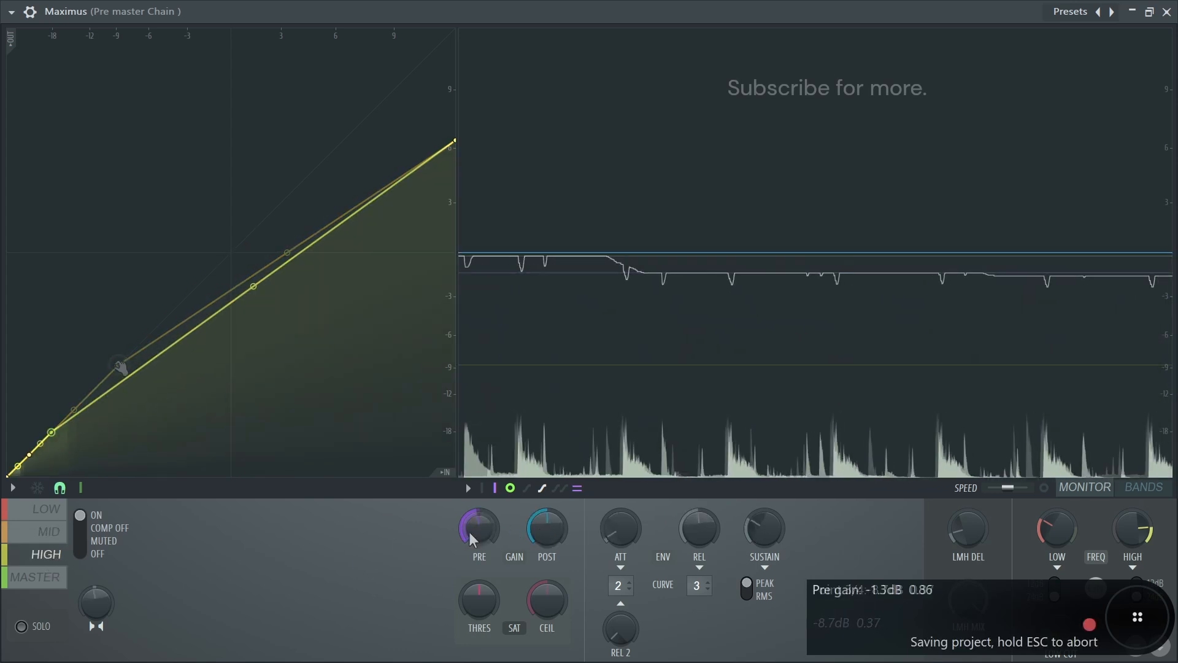
{"action": "left_click_drag", "start_coordinate": [556, 528], "coordinate": [556, 519]}
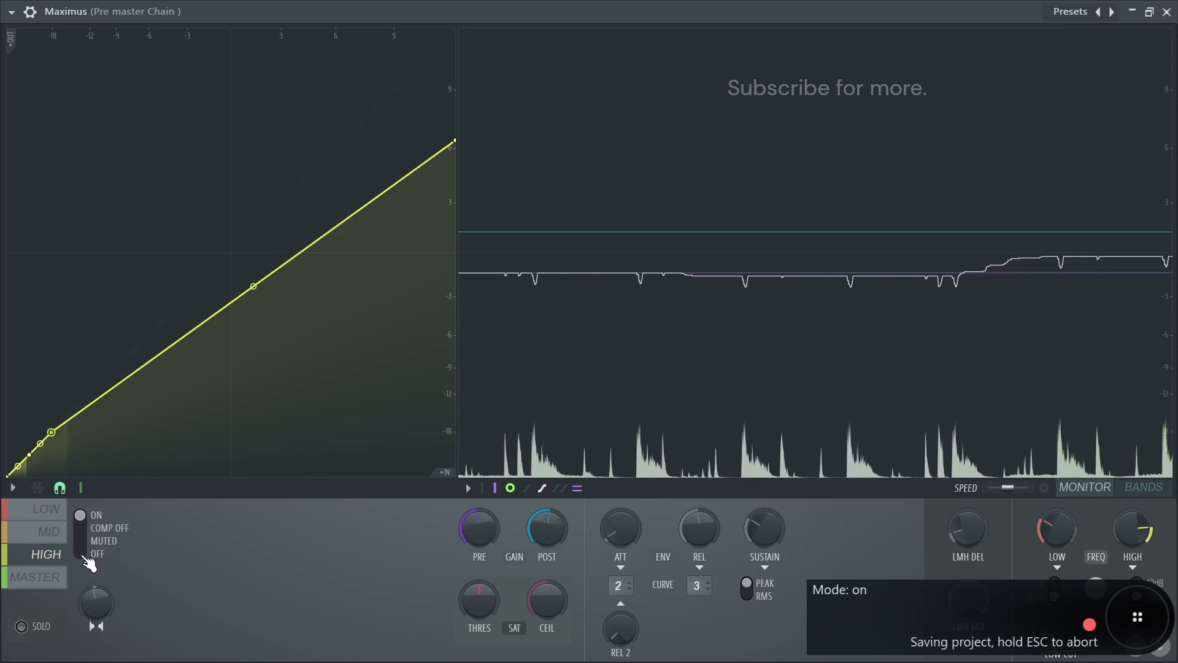
Set the second Maximus's master band pre gain to about 0.4 dB and stop playback
{"action": "left_click", "coordinate": [37, 577]}
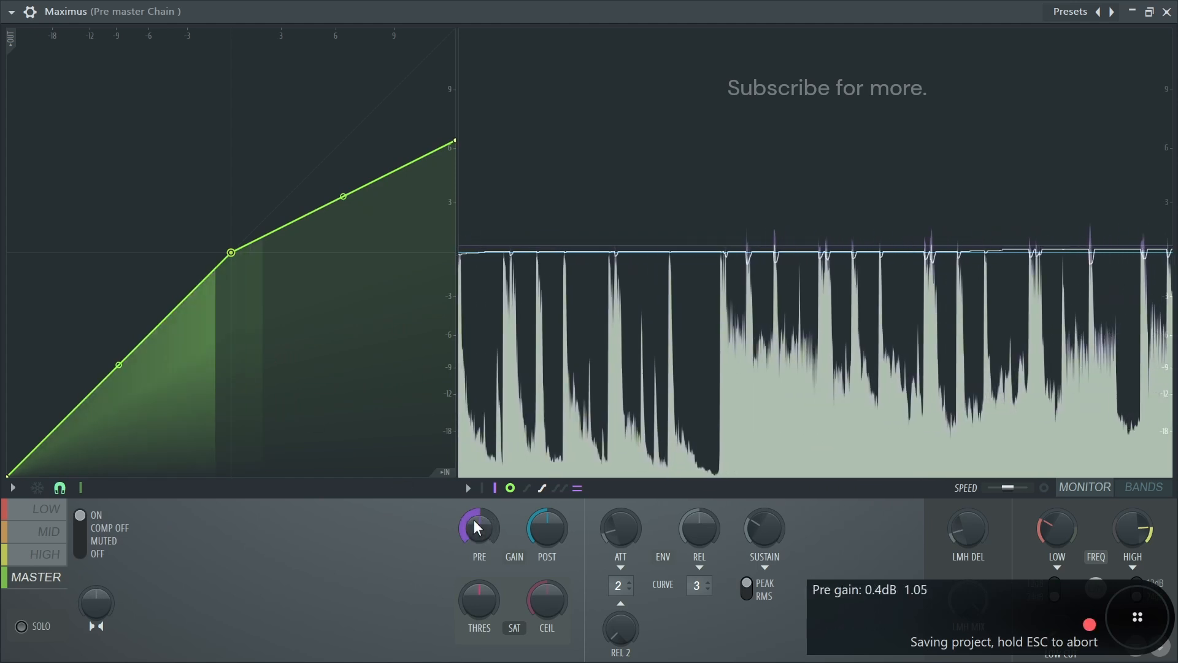
{"action": "left_click", "coordinate": [1169, 11]}
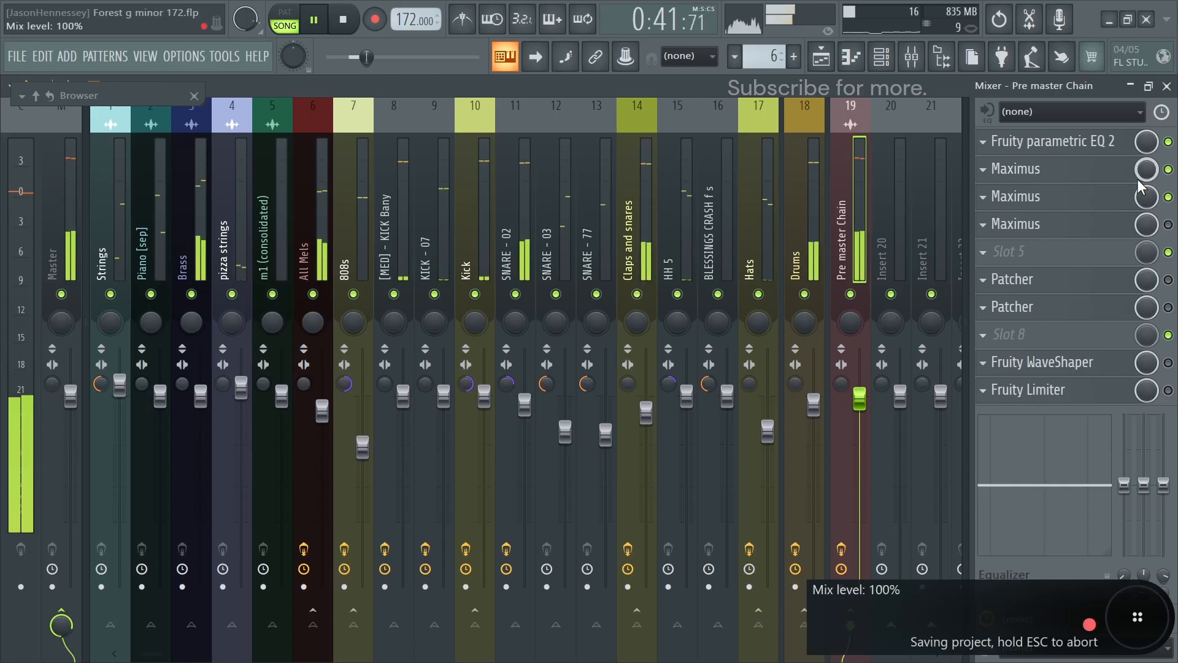
{"action": "key", "text": "space"}
Solo the mid band in the third Maximus and adjust the low and high band crossover frequencies
{"action": "left_click", "coordinate": [1007, 224]}
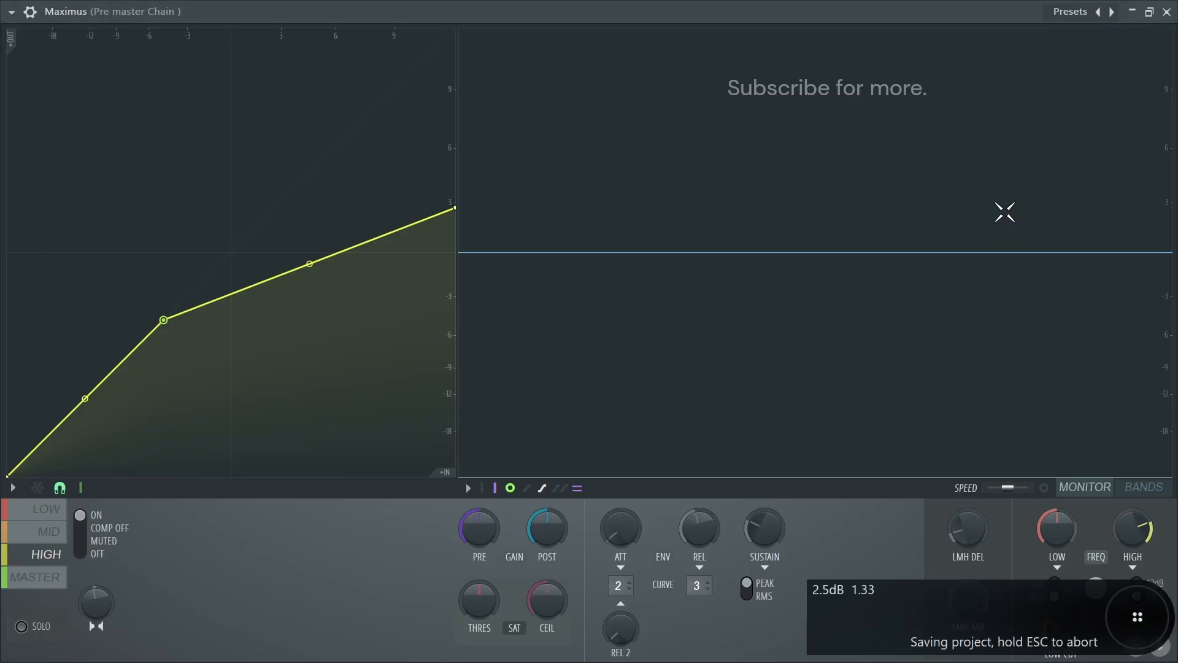
{"action": "left_click", "coordinate": [49, 543]}
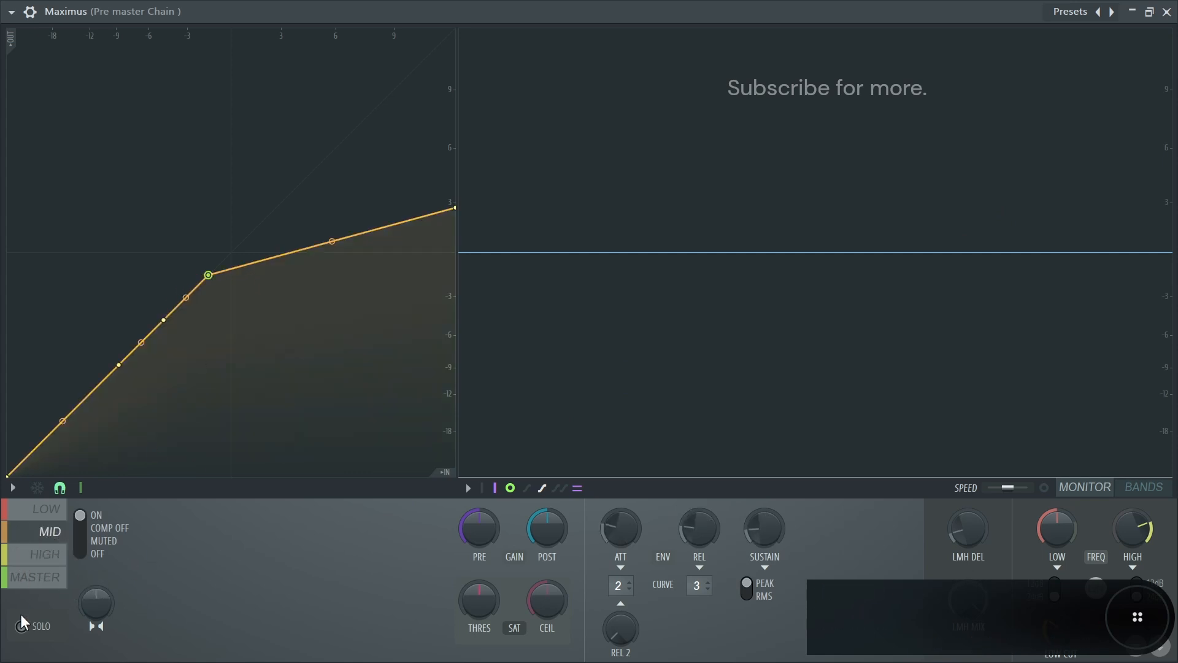
{"action": "left_click", "coordinate": [1131, 491]}
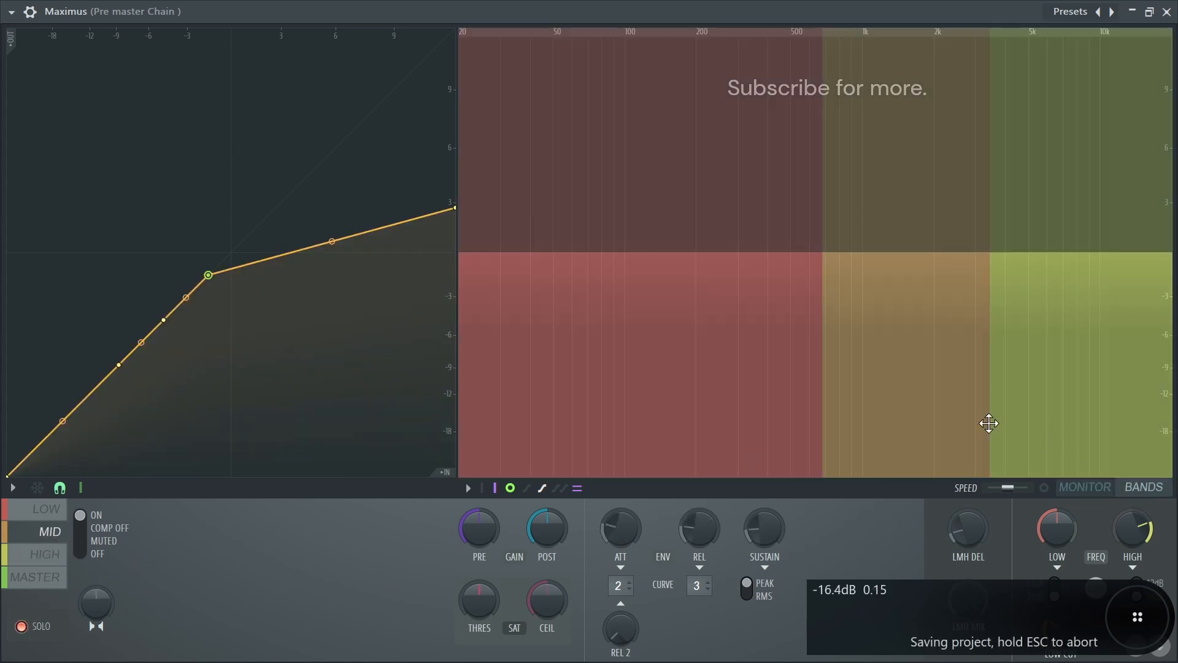
{"action": "mouse_move", "coordinate": [1036, 522]}
{"action": "left_mouse_down"}
{"action": "mouse_move", "coordinate": [1036, 546]}
{"action": "mouse_move", "coordinate": [1036, 518]}
{"action": "mouse_move", "coordinate": [1036, 529]}
{"action": "left_mouse_up"}
{"action": "mouse_move", "coordinate": [1133, 527]}
{"action": "left_mouse_down"}
{"action": "mouse_move", "coordinate": [1133, 514]}
{"action": "mouse_move", "coordinate": [1124, 526]}
{"action": "left_mouse_up"}
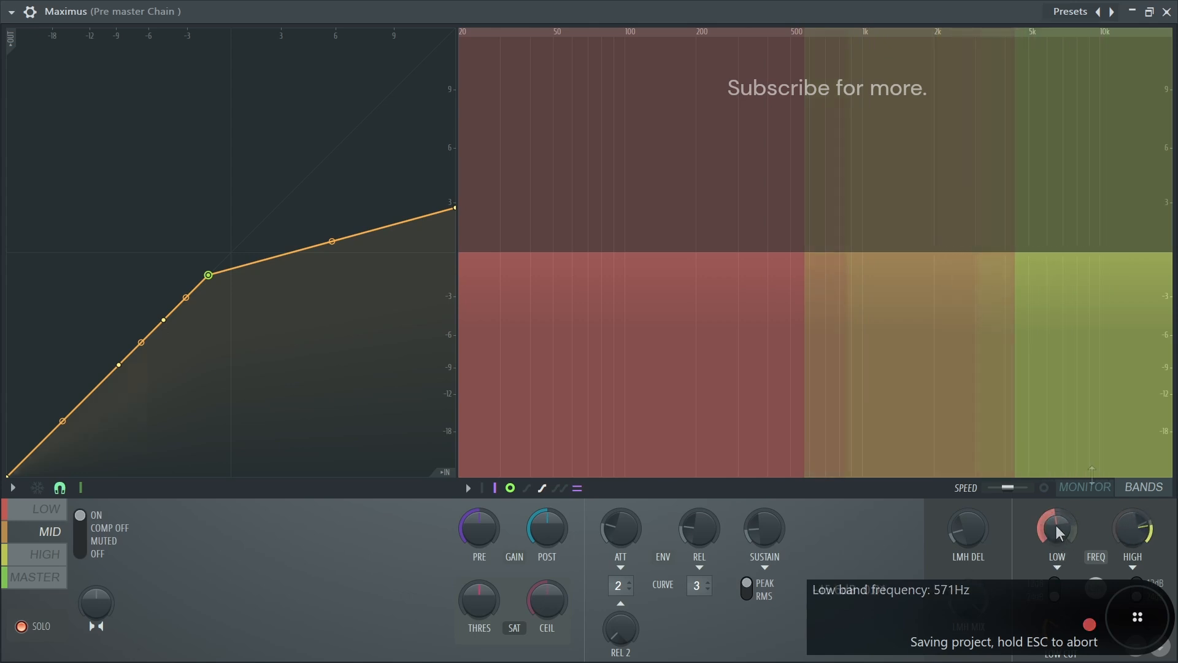
{"action": "left_click", "coordinate": [1085, 487]}
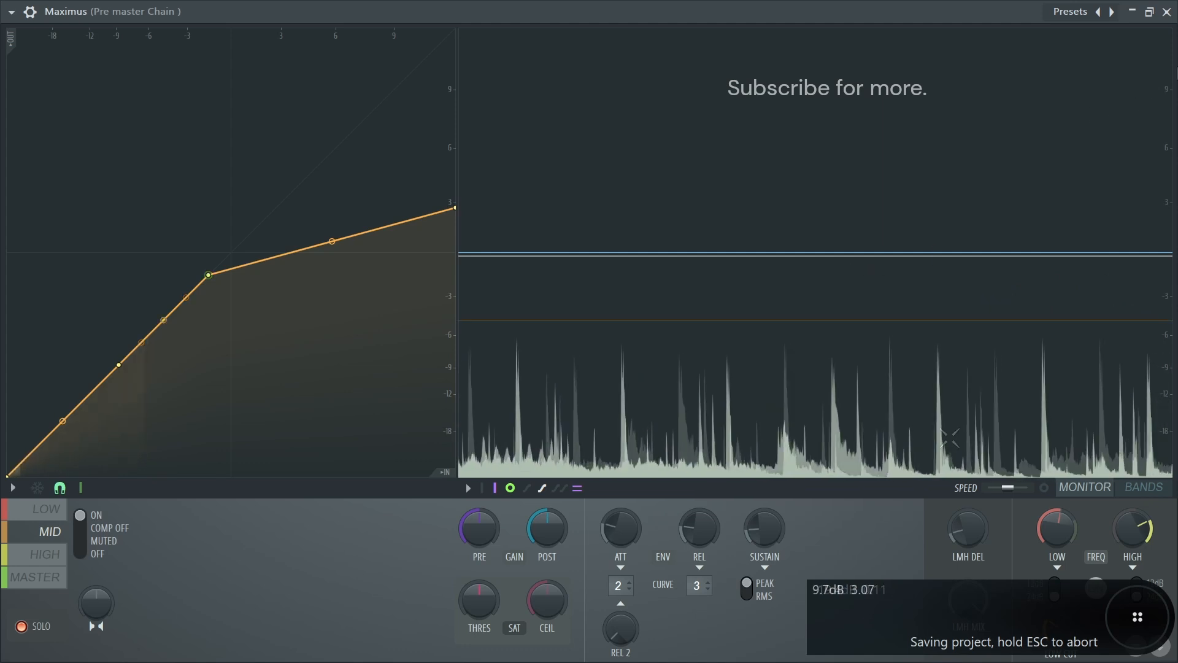
{"action": "left_click", "coordinate": [1167, 12]}
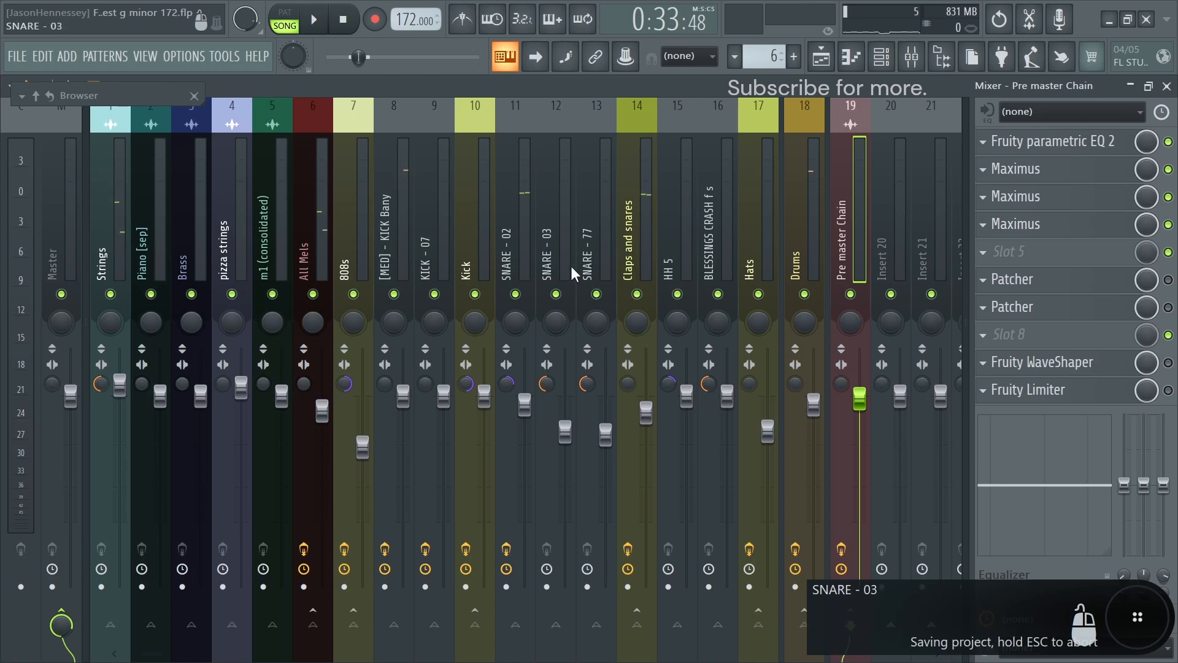
Open the Fruity Parametric EQ 2 on the SNARE - 02 track and adjust its band 4 point
{"action": "left_click", "coordinate": [521, 267]}
{"action": "left_click", "coordinate": [1052, 169]}
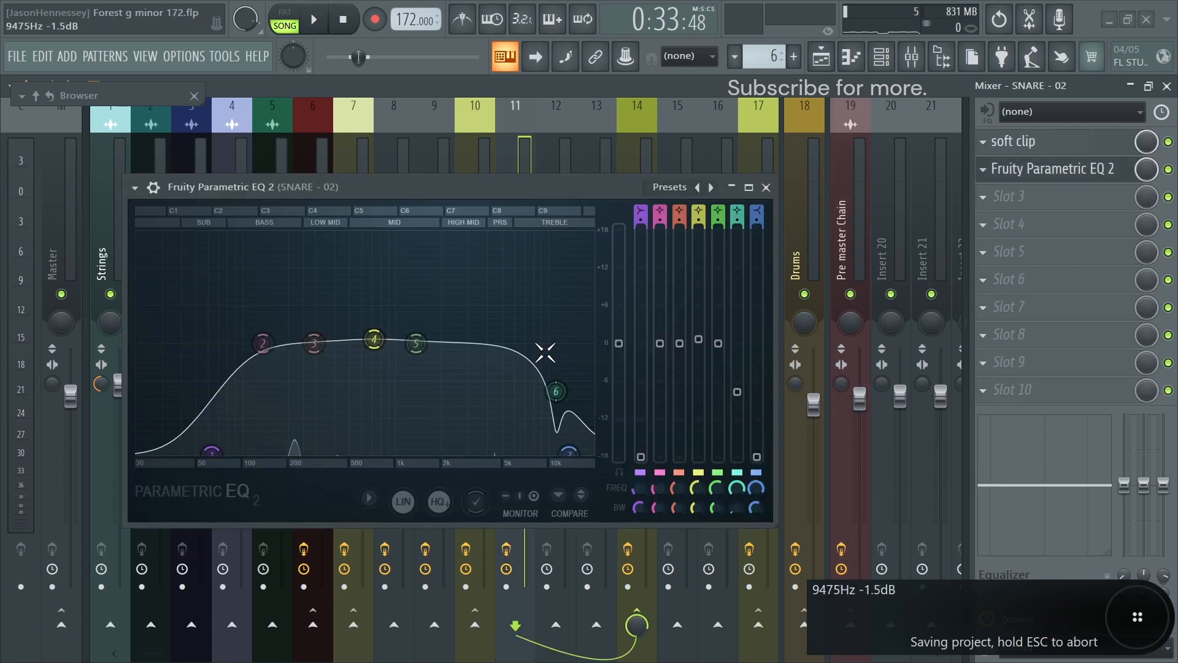
{"action": "left_click_drag", "start_coordinate": [375, 340], "coordinate": [420, 335]}
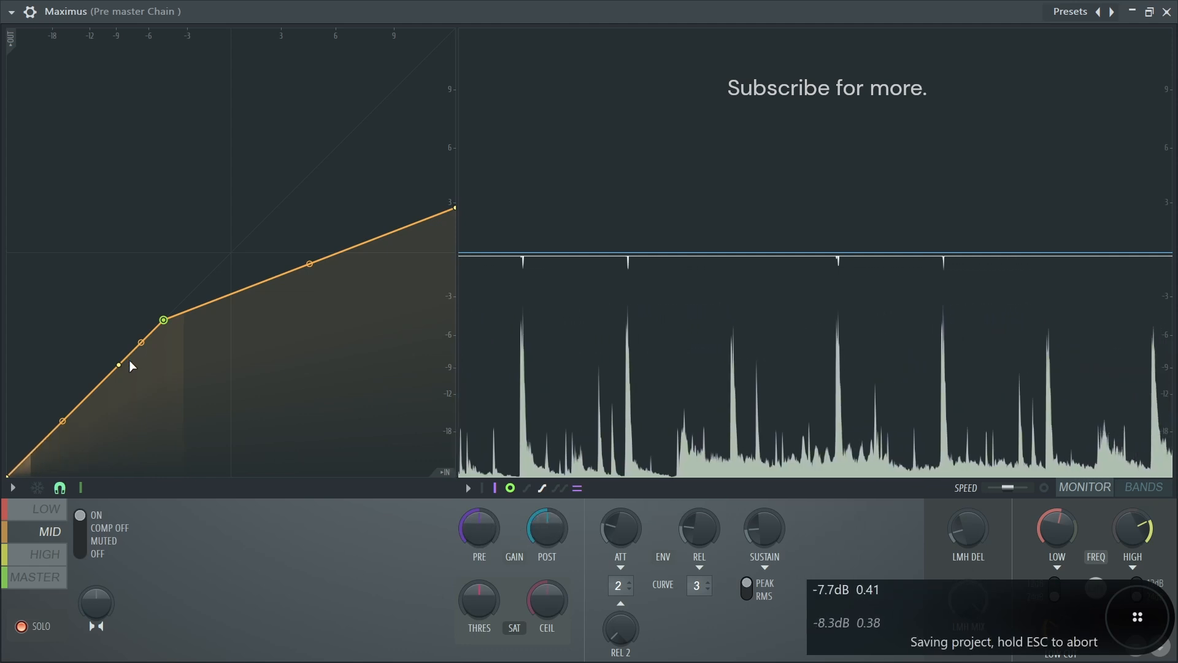
In the third Maximus, move the mid band's lower curve point closer to the knee and lower the high band's knee point
{"action": "left_click_drag", "start_coordinate": [121, 366], "coordinate": [140, 344]}
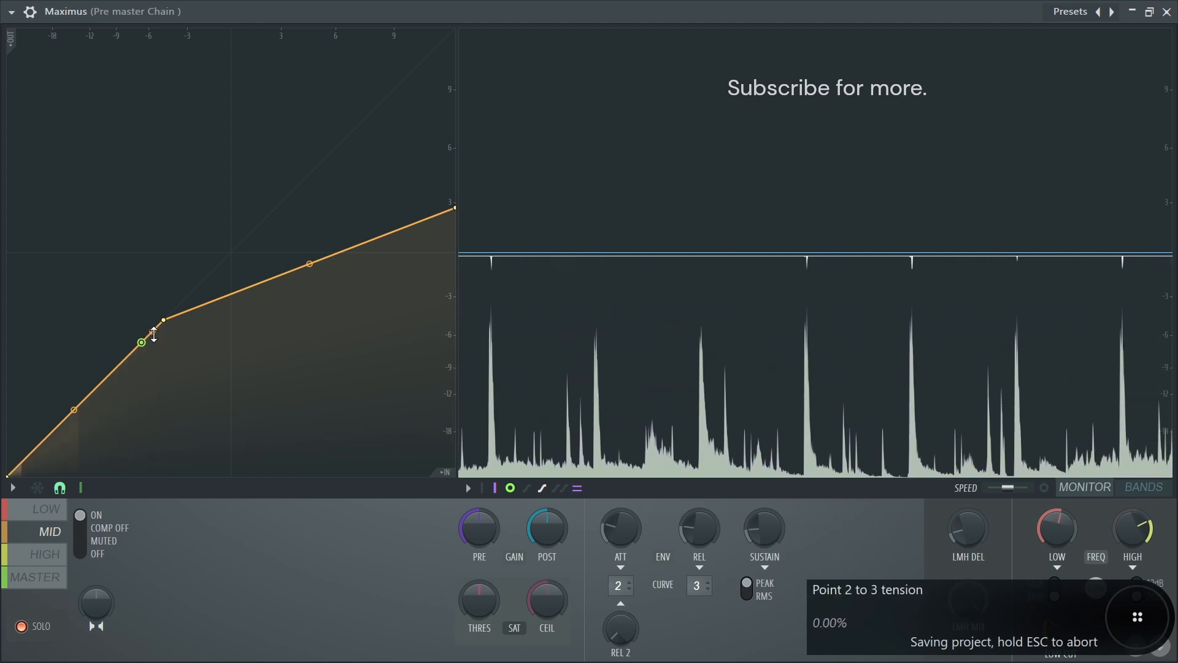
{"action": "left_click", "coordinate": [44, 554]}
{"action": "left_click_drag", "start_coordinate": [163, 320], "coordinate": [101, 385]}
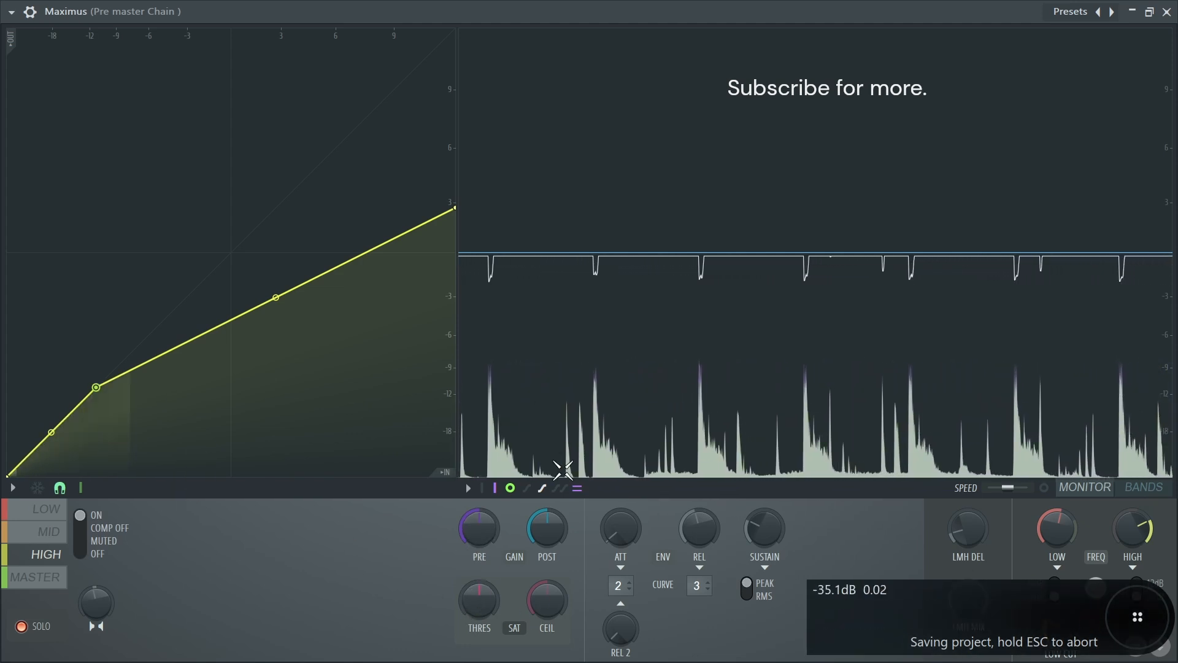
Adjust the high band's saturation threshold and lower its saturation ceiling in the third Maximus
{"action": "mouse_move", "coordinate": [479, 600]}
{"action": "left_mouse_down"}
{"action": "mouse_move", "coordinate": [469, 610]}
{"action": "mouse_move", "coordinate": [486, 612]}
{"action": "left_mouse_up"}
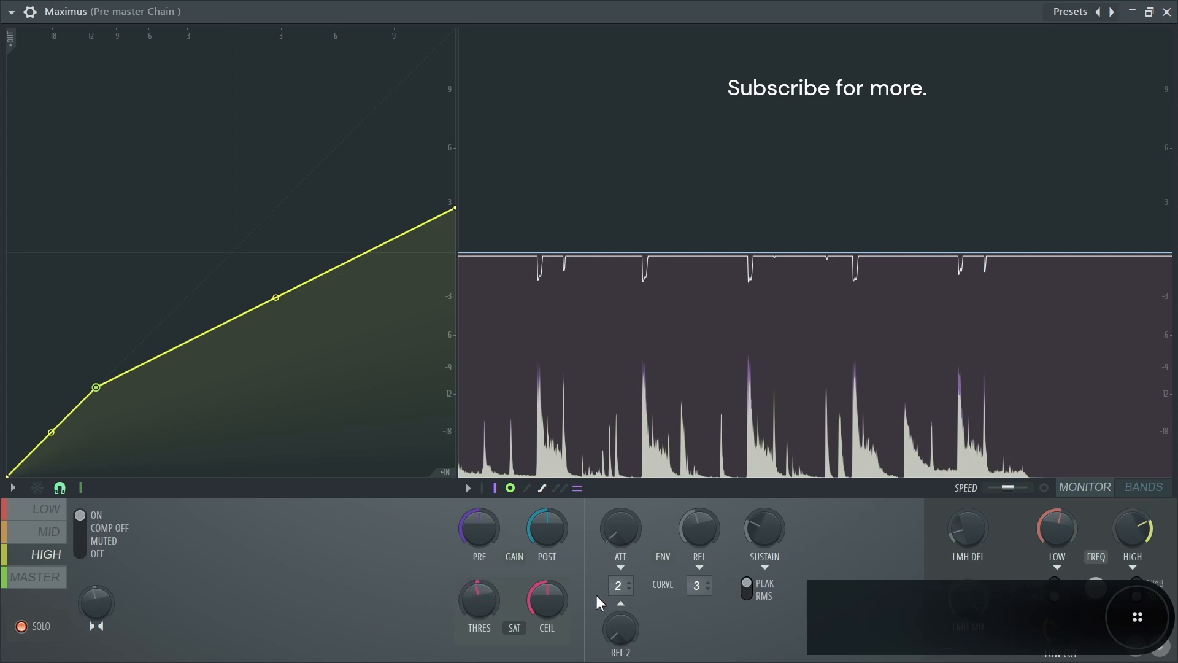
{"action": "left_click_drag", "start_coordinate": [547, 600], "coordinate": [498, 638]}
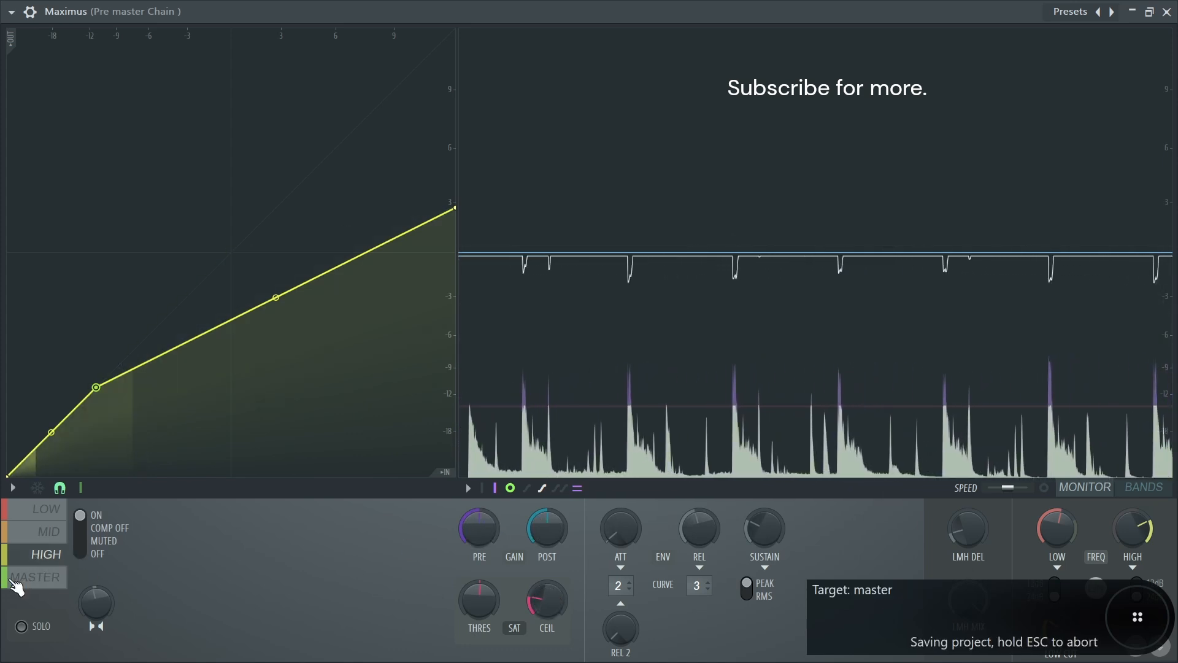
Fine-tune the lower part of the third Maximus's master band curve and stop playback
{"action": "left_click", "coordinate": [35, 577]}
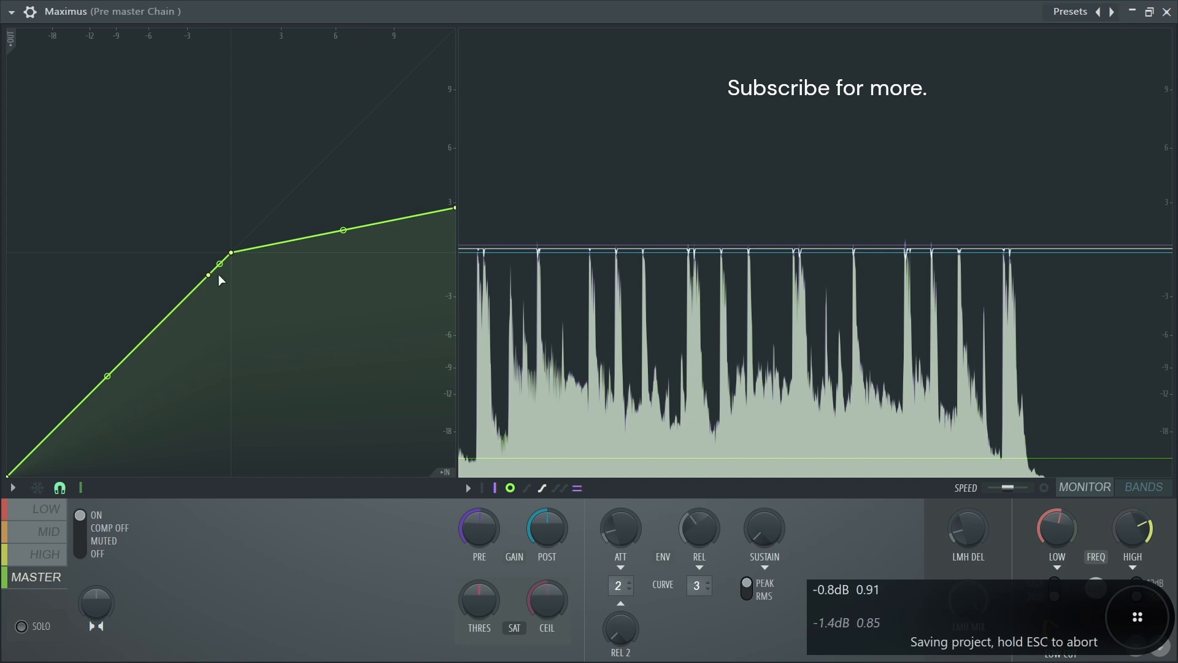
{"action": "mouse_move", "coordinate": [213, 277]}
{"action": "left_mouse_down"}
{"action": "mouse_move", "coordinate": [229, 258]}
{"action": "mouse_move", "coordinate": [223, 272]}
{"action": "left_mouse_up"}
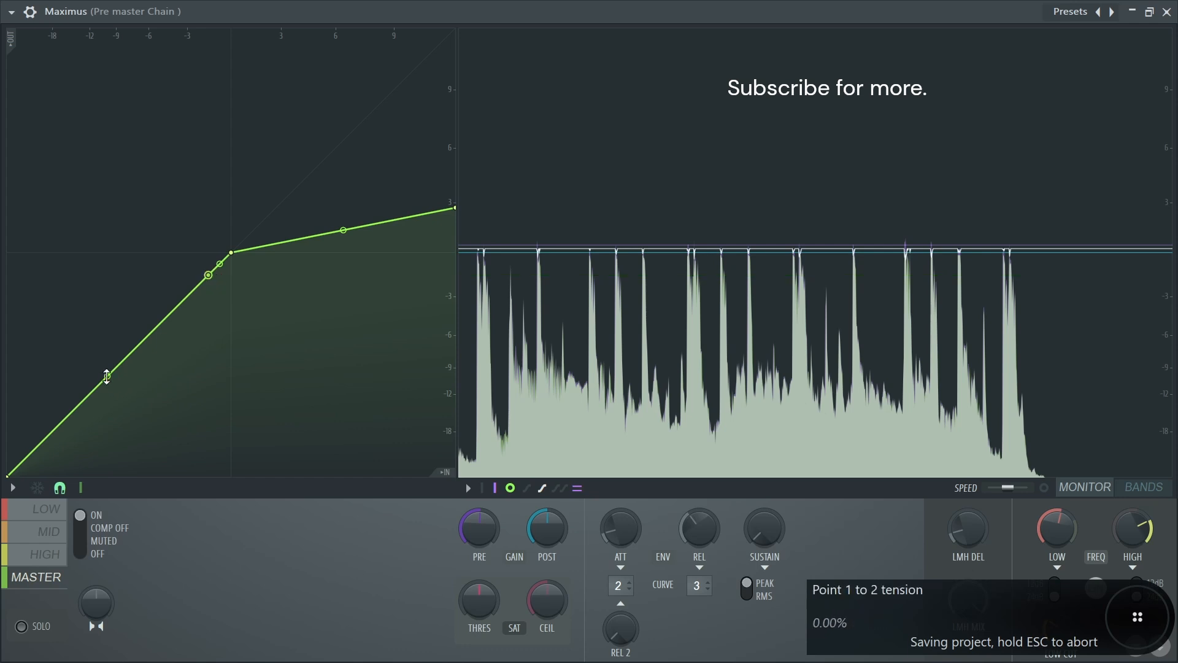
{"action": "mouse_move", "coordinate": [108, 376]}
{"action": "left_mouse_down"}
{"action": "mouse_move", "coordinate": [107, 275]}
{"action": "mouse_move", "coordinate": [130, 378]}
{"action": "left_mouse_up"}
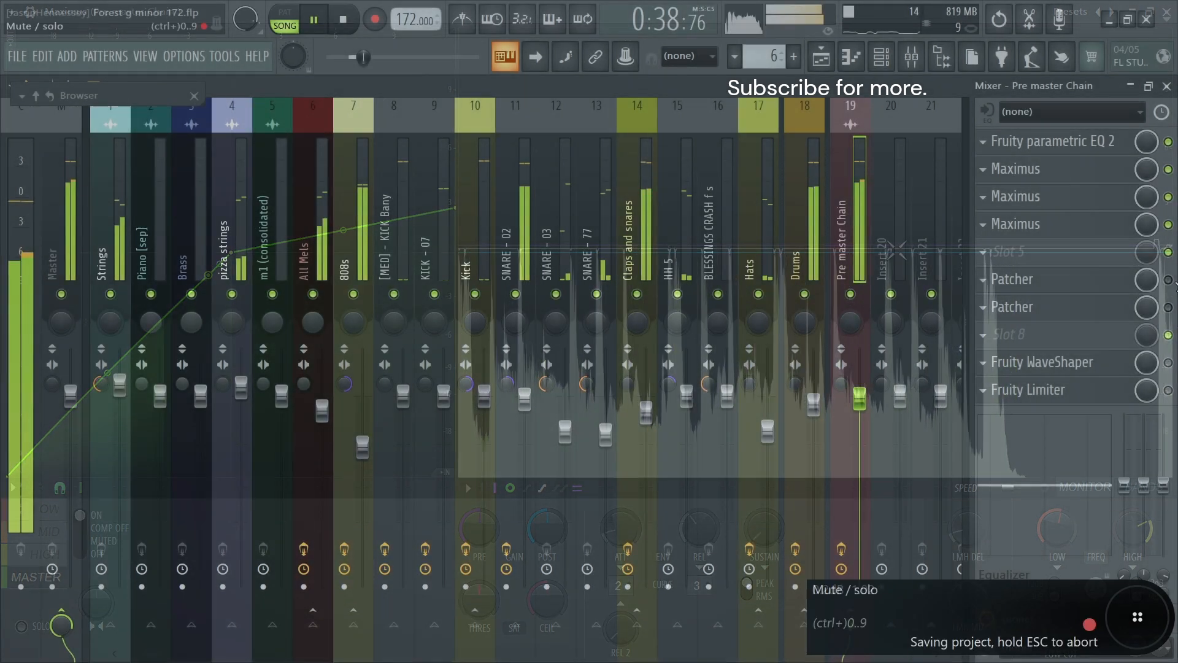
{"action": "key", "text": "space"}
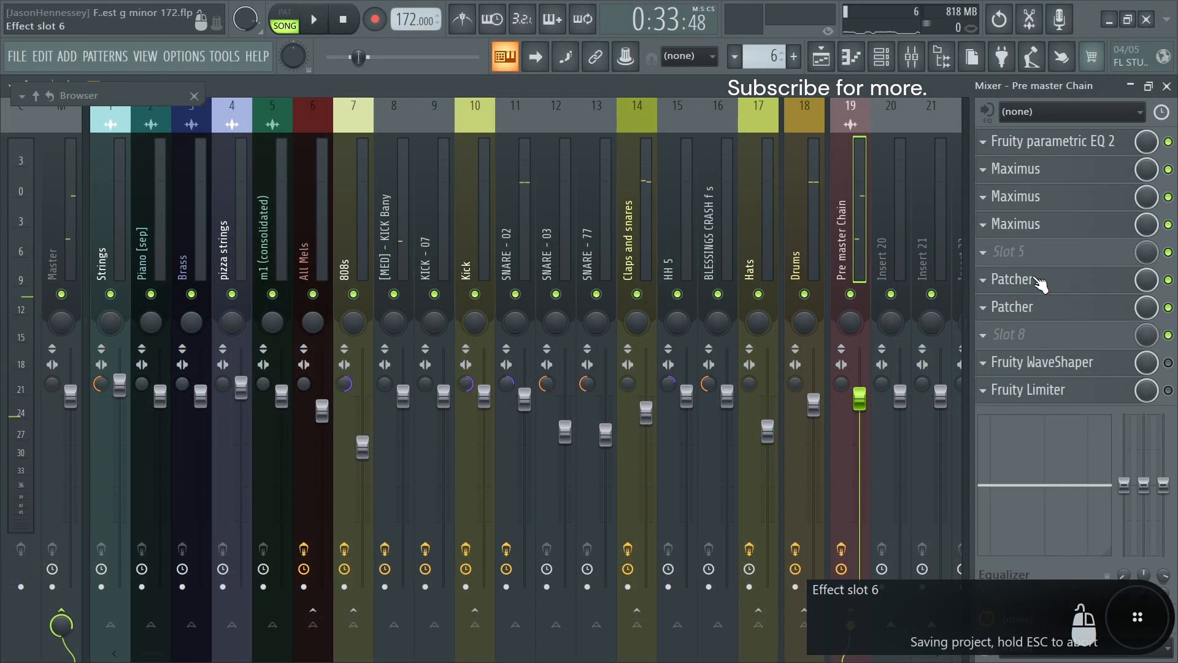
Examine the stereo controls in the first Patcher and audition the SIDE equalizer in the second Patcher
{"action": "left_click", "coordinate": [1038, 281]}
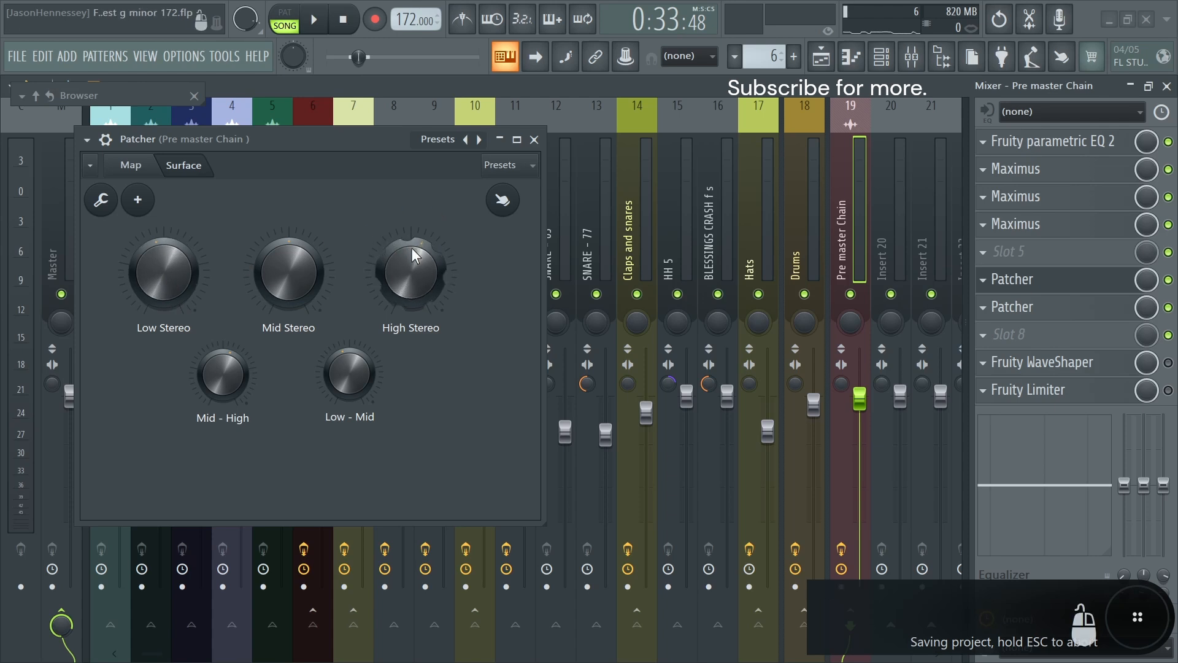
{"action": "left_click", "coordinate": [534, 140]}
{"action": "left_click", "coordinate": [1037, 309]}
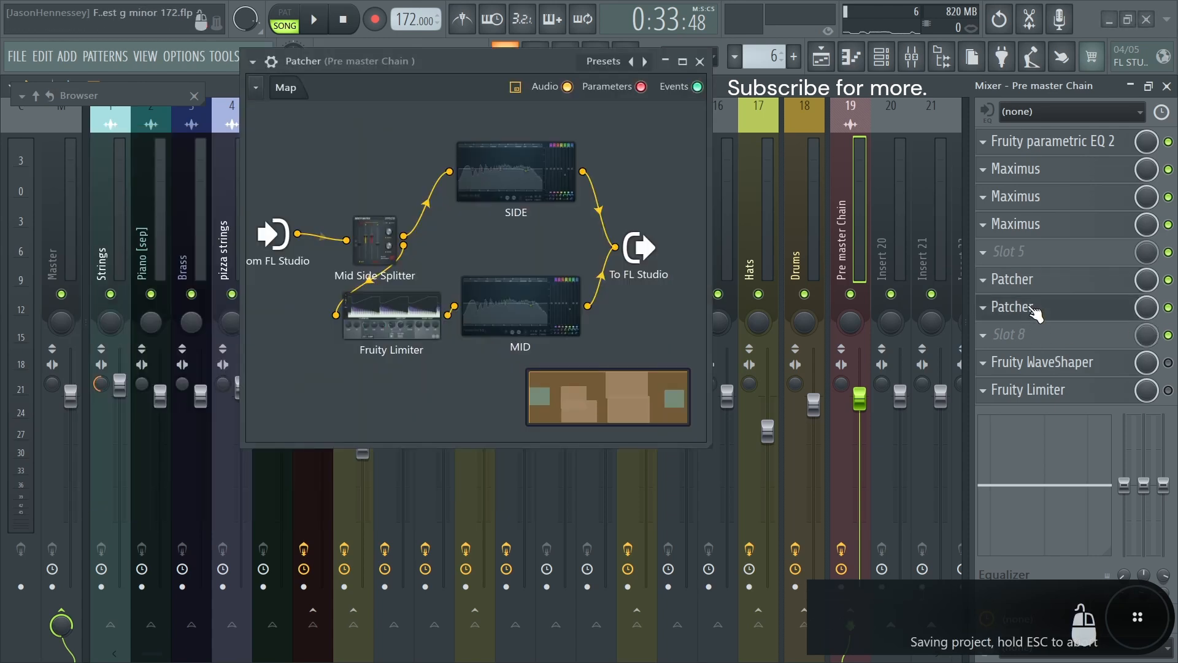
{"action": "left_click", "coordinate": [502, 186]}
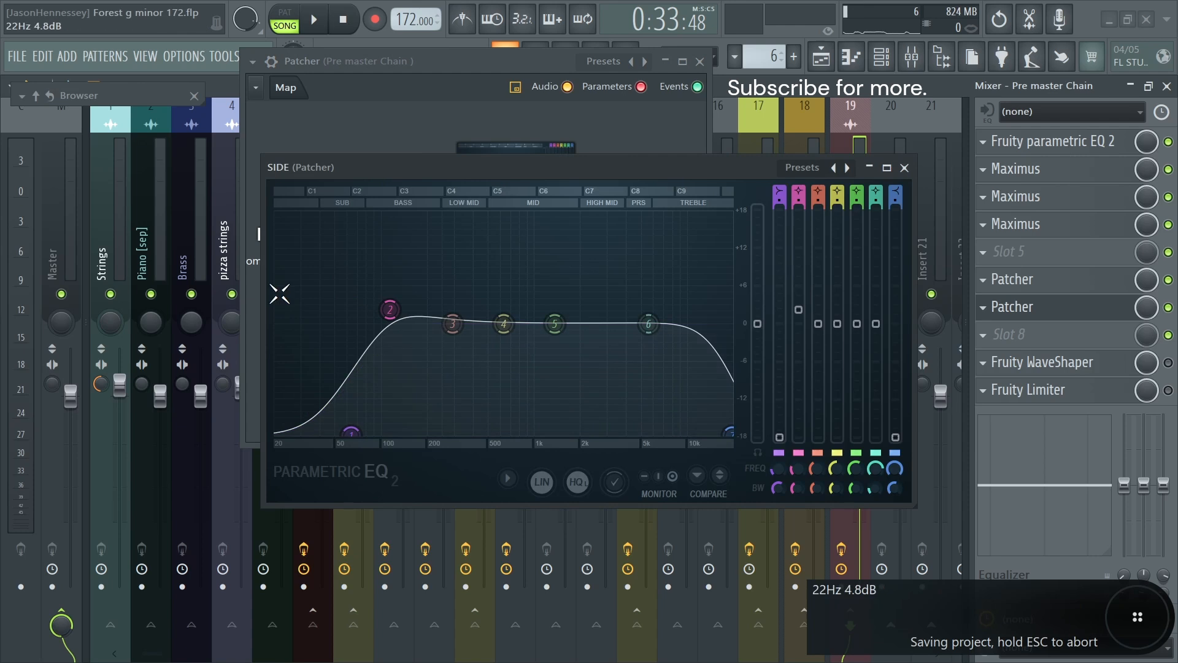
{"action": "left_click_drag", "start_coordinate": [521, 175], "coordinate": [548, 127]}
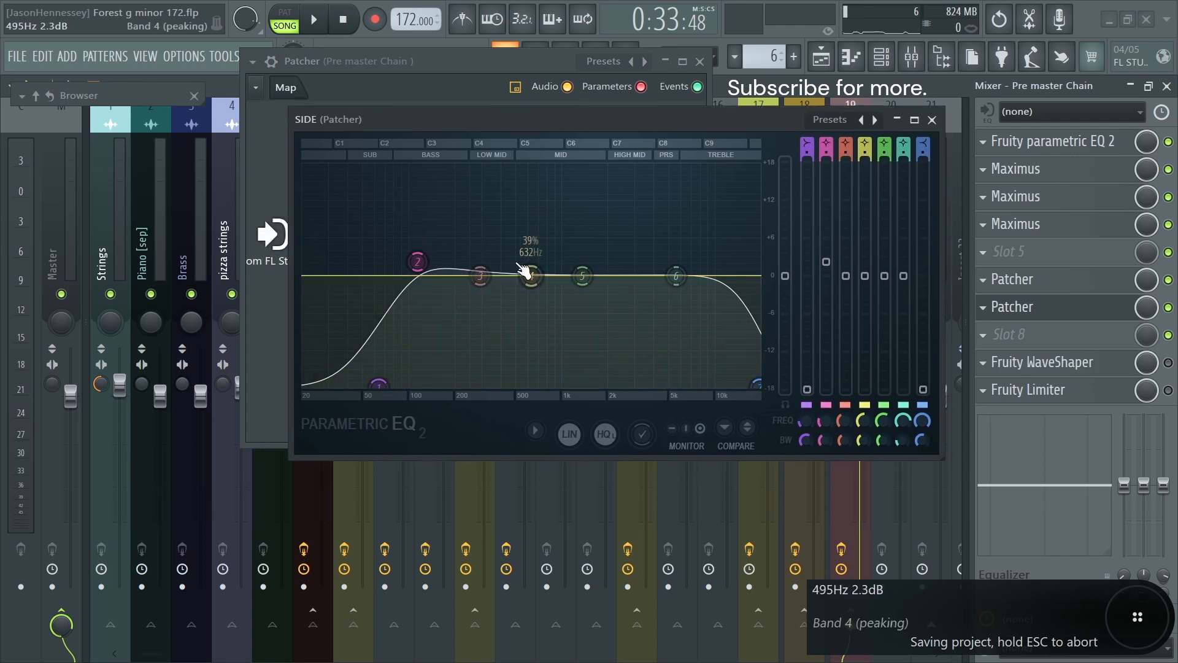
{"action": "key", "text": "space"}
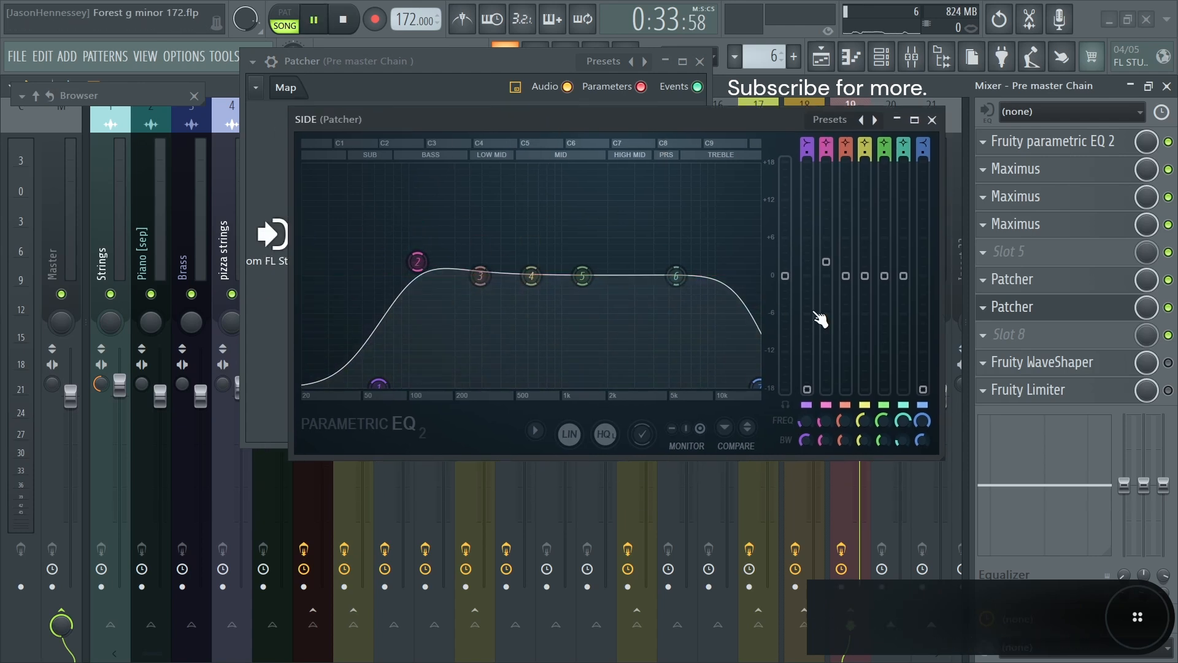
{"action": "left_click", "coordinate": [932, 120]}
{"action": "key", "text": "space"}
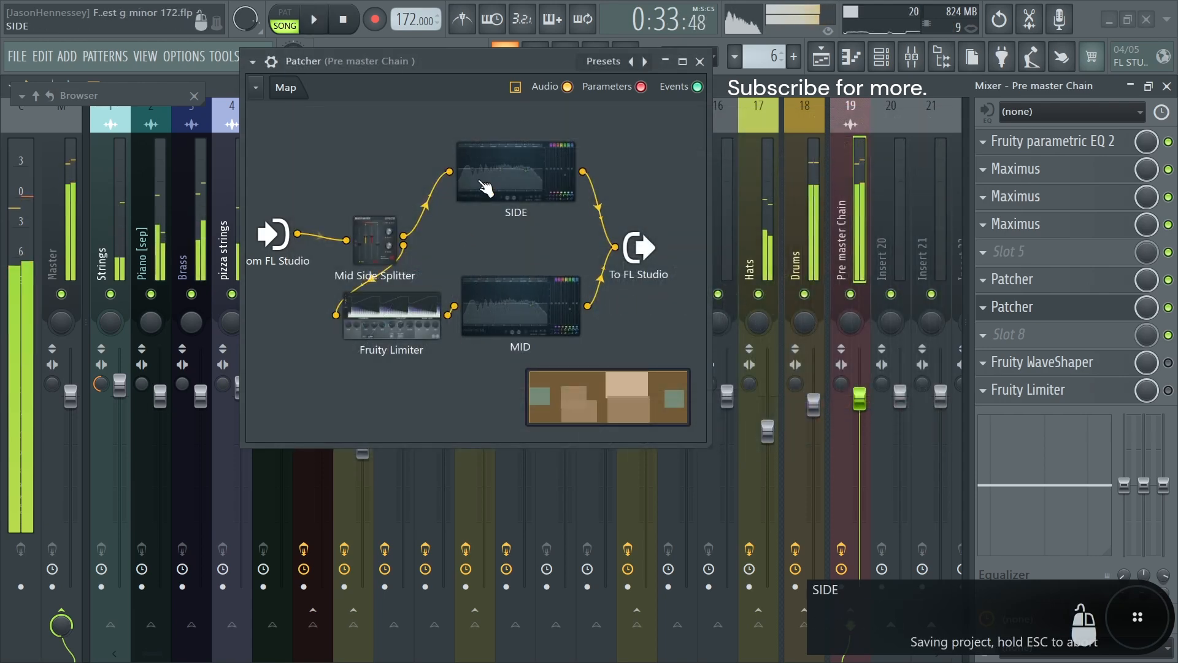
Examine the Fruity Limiter and the MID equalizer inside the second Patcher
{"action": "left_click", "coordinate": [391, 316]}
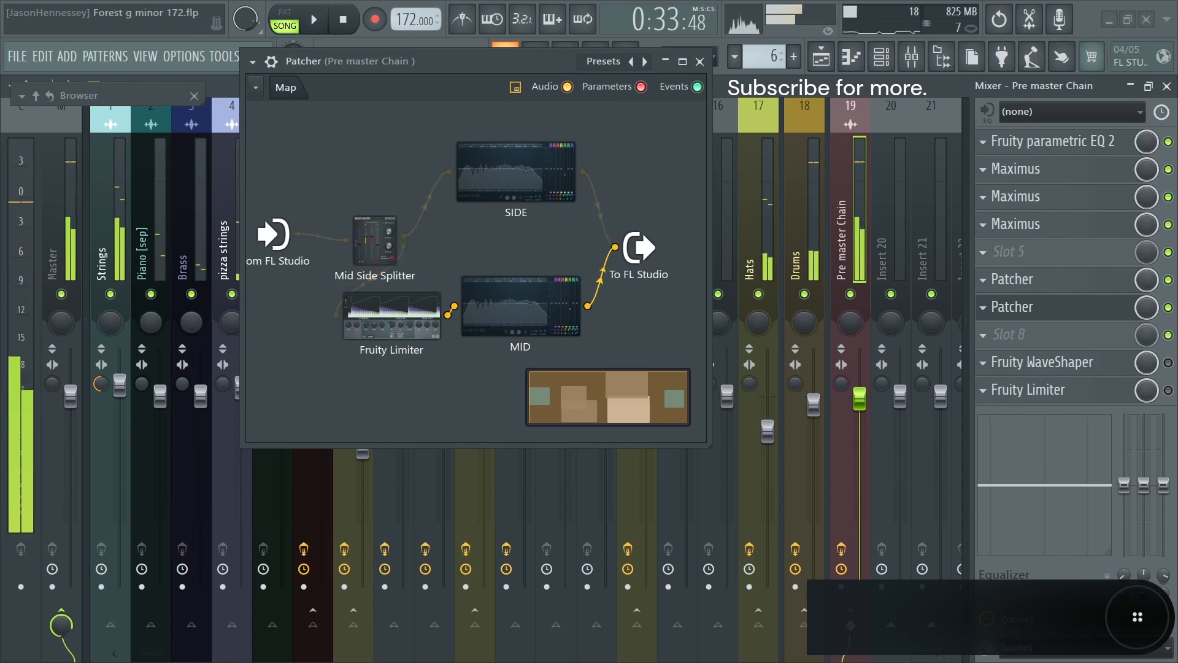
{"action": "double_click", "coordinate": [494, 324]}
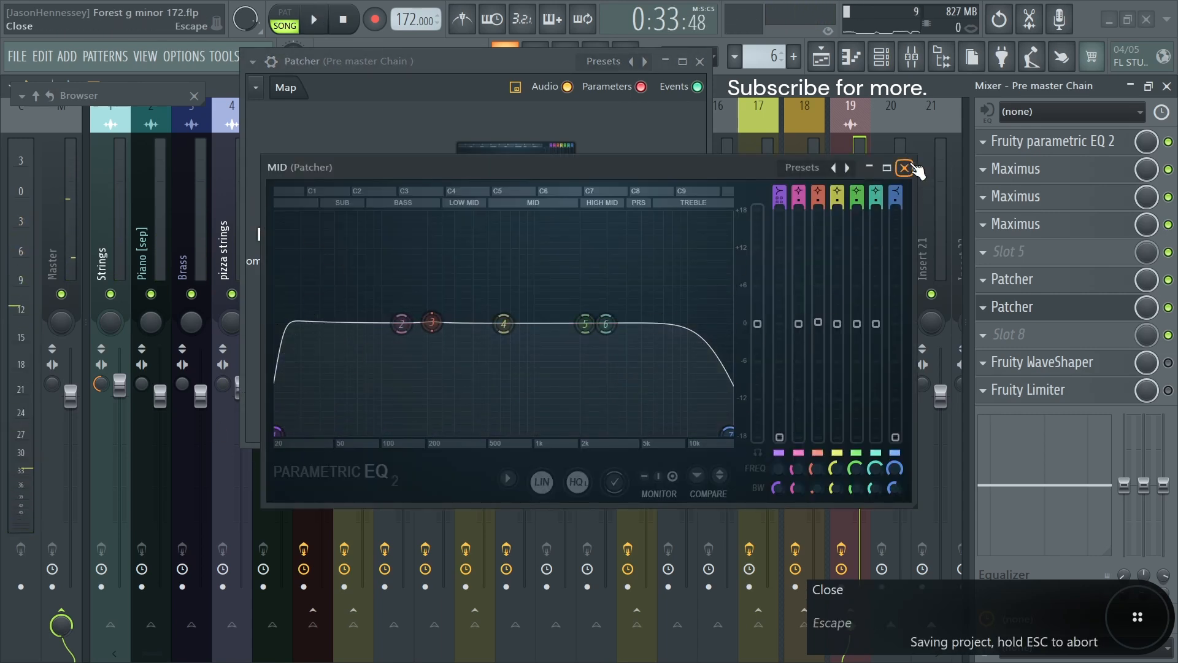
{"action": "key", "text": "space"}
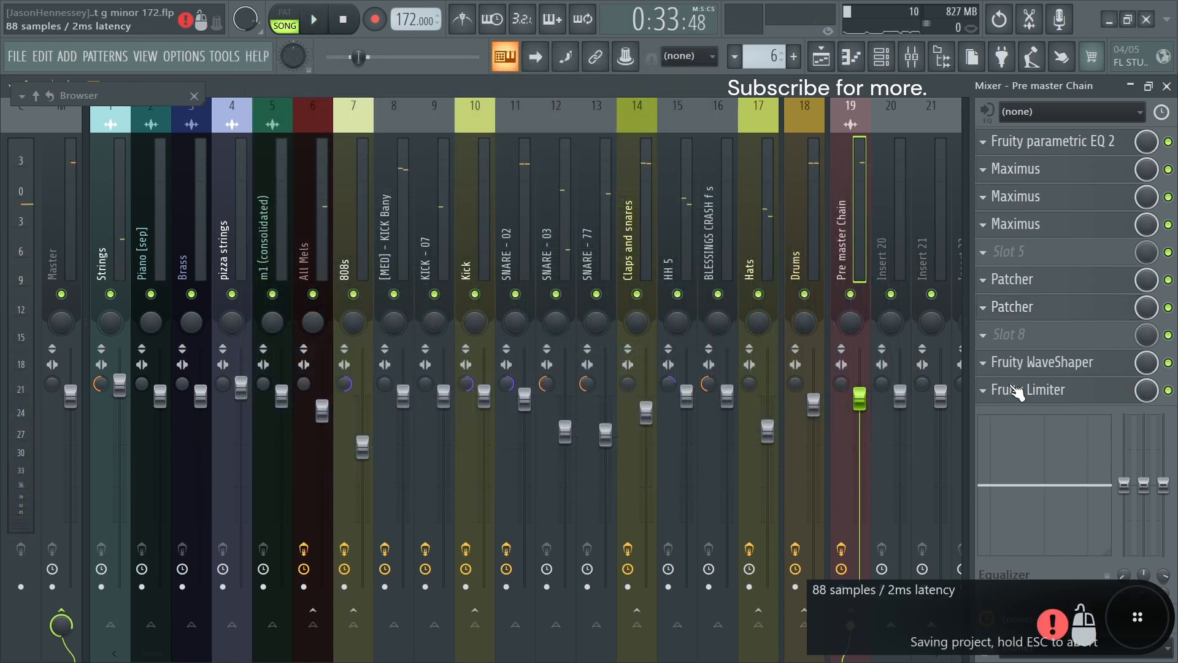
Fine-tune the upper point of the Fruity WaveShaper curve and check the pre-master chain's Fruity Limiter with playback
{"action": "left_click", "coordinate": [1046, 362]}
{"action": "left_click_drag", "start_coordinate": [731, 206], "coordinate": [692, 172]}
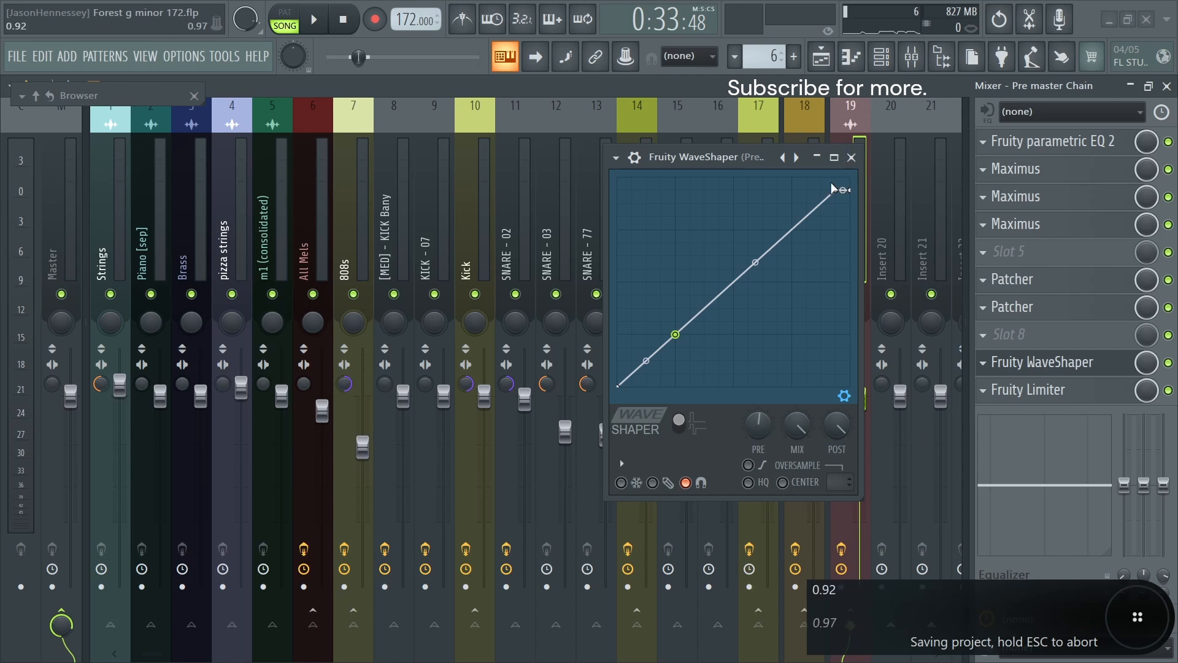
{"action": "mouse_move", "coordinate": [837, 191]}
{"action": "left_mouse_down"}
{"action": "mouse_move", "coordinate": [841, 181]}
{"action": "mouse_move", "coordinate": [839, 192]}
{"action": "left_mouse_up"}
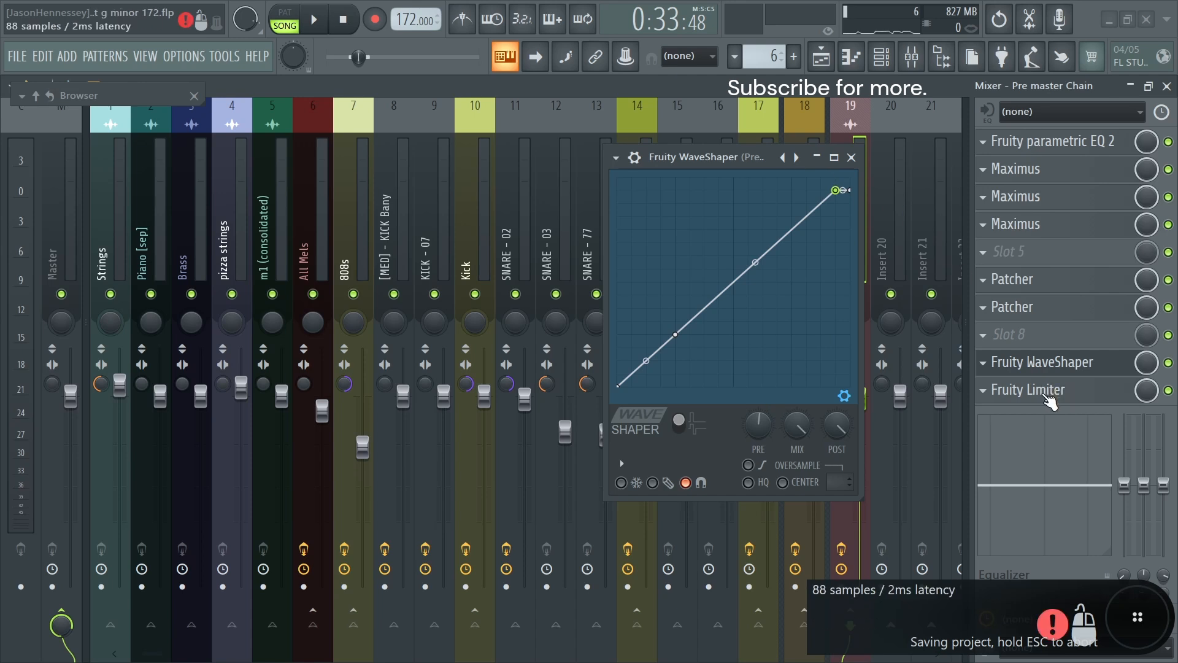
{"action": "left_click", "coordinate": [1047, 396]}
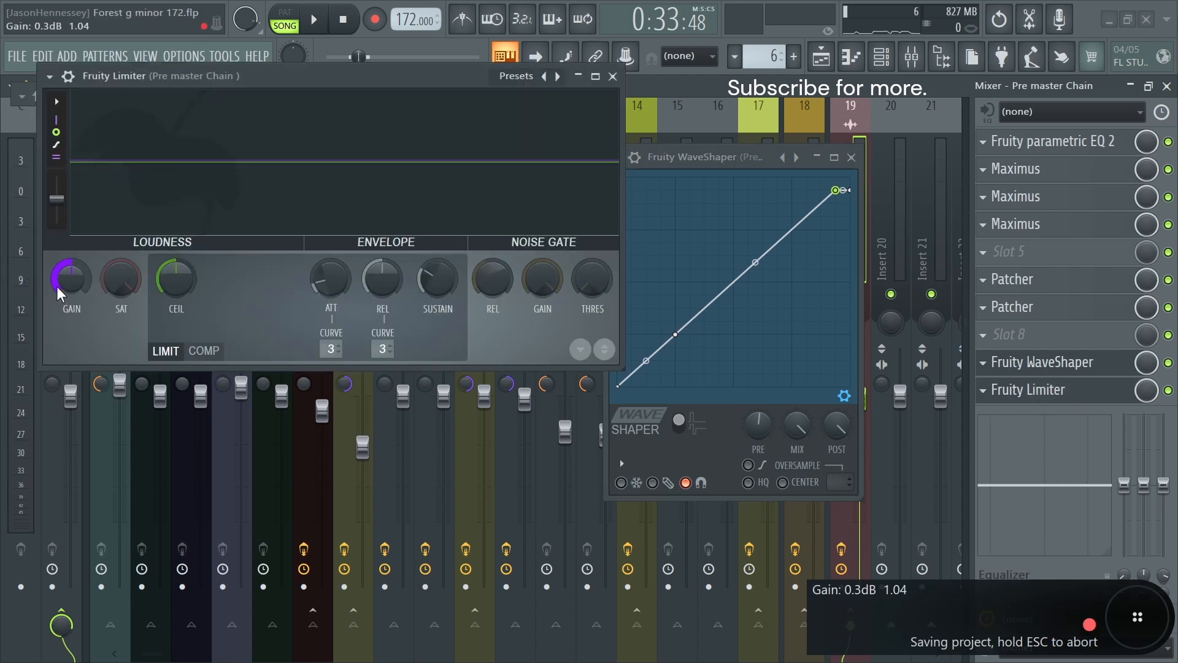
{"action": "key", "text": "space"}
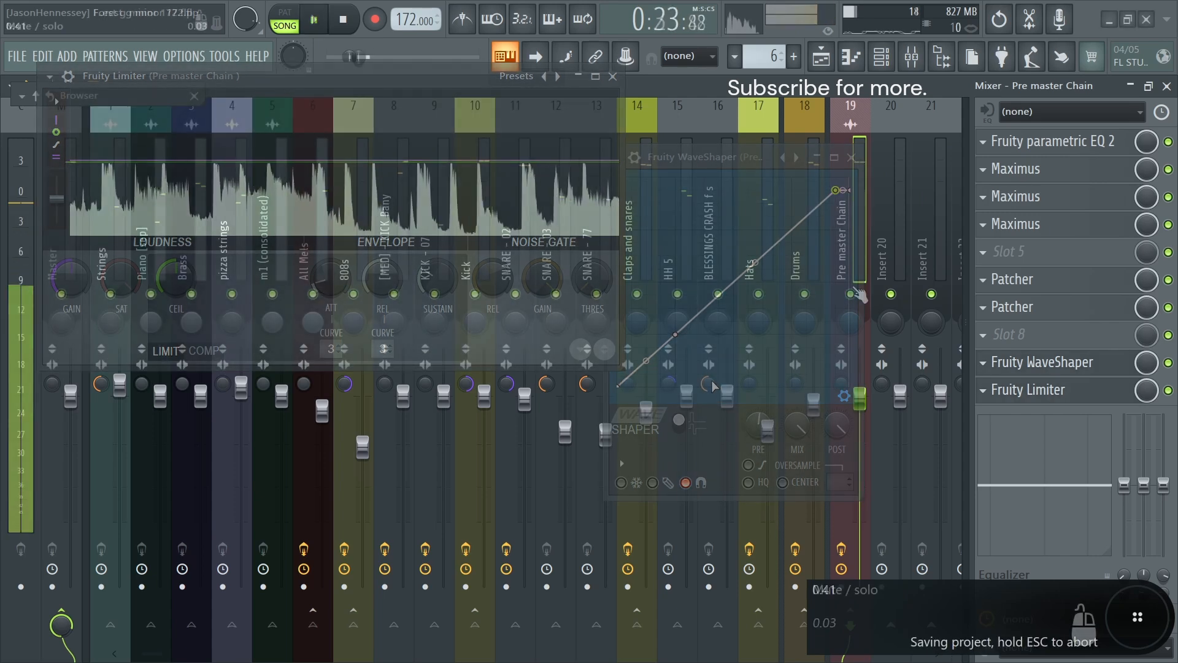
Load the saved "Master Preset" mixer track state onto the Master track
{"action": "right_click", "coordinate": [47, 245]}
{"action": "mouse_move", "coordinate": [117, 216]}
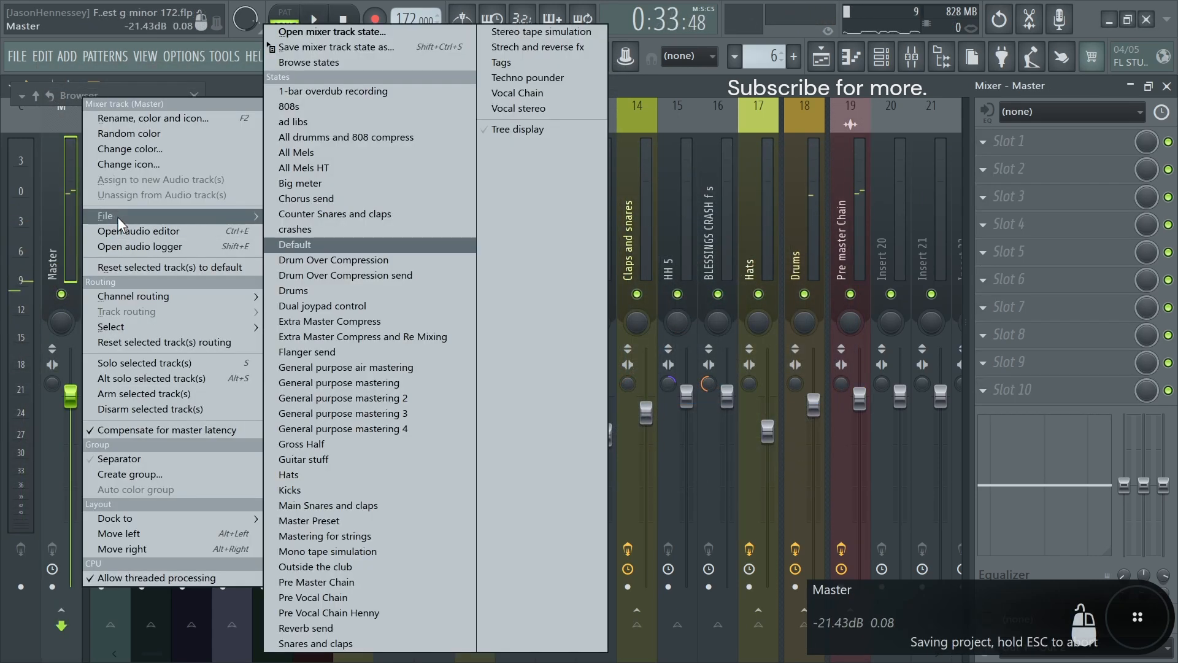
{"action": "left_click", "coordinate": [315, 520]}
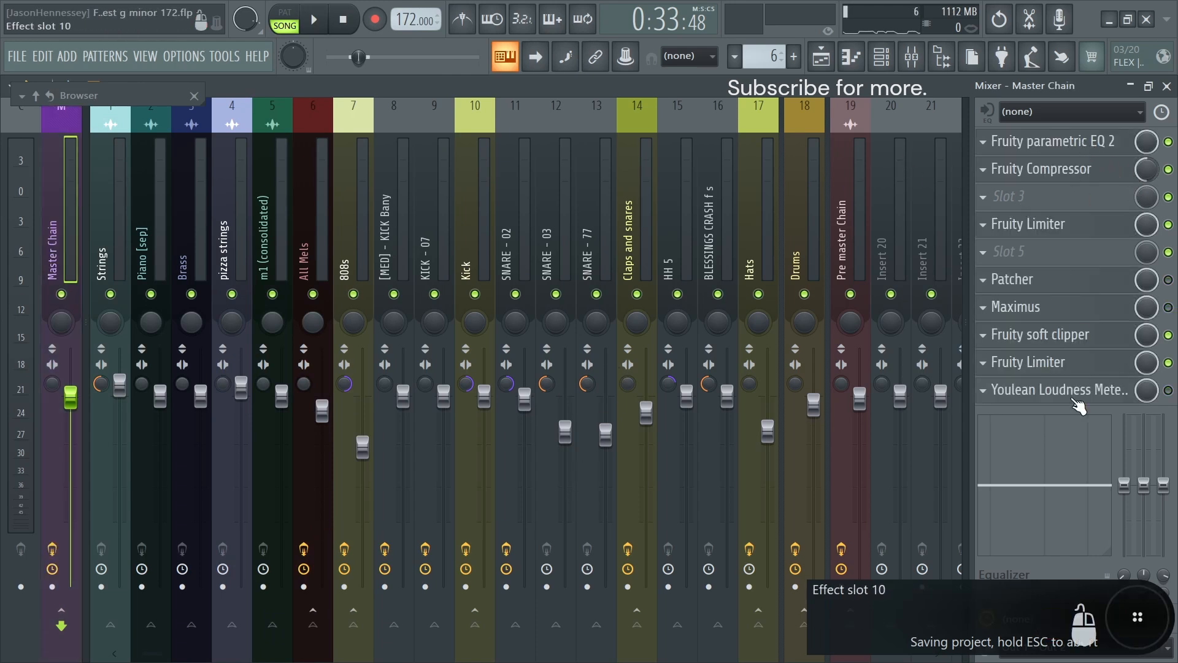
Examine the master chain's Fruity parametric EQ 2, Fruity Compressor and first Fruity Limiter
{"action": "left_click", "coordinate": [1030, 141]}
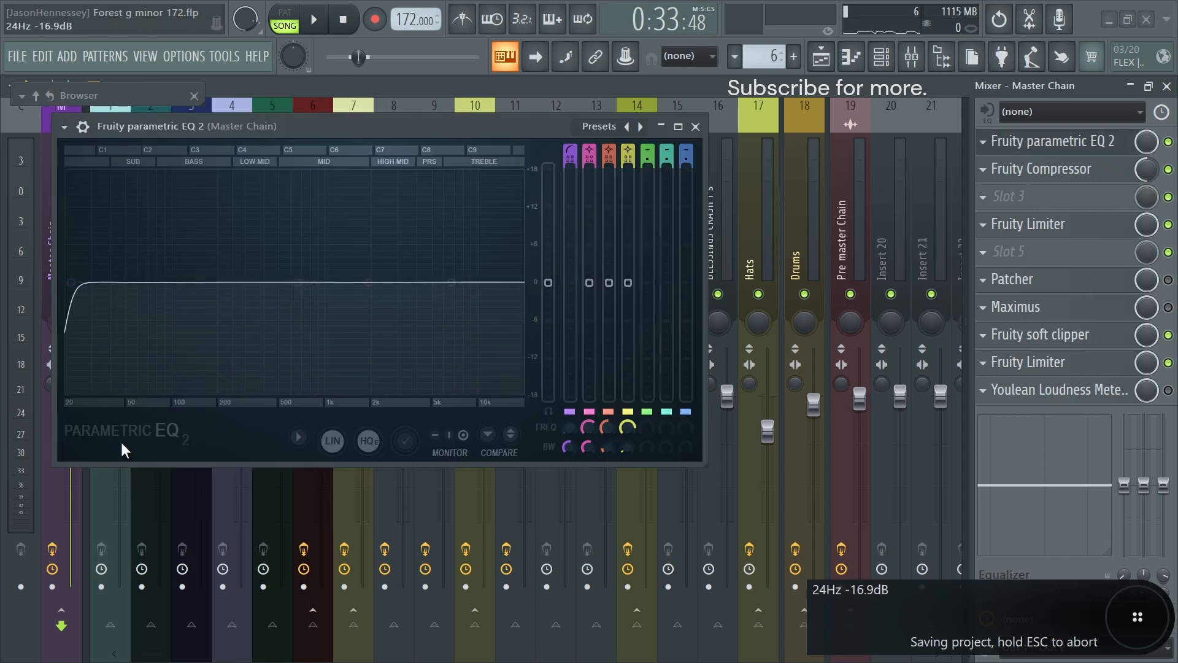
{"action": "key", "text": "Escape"}
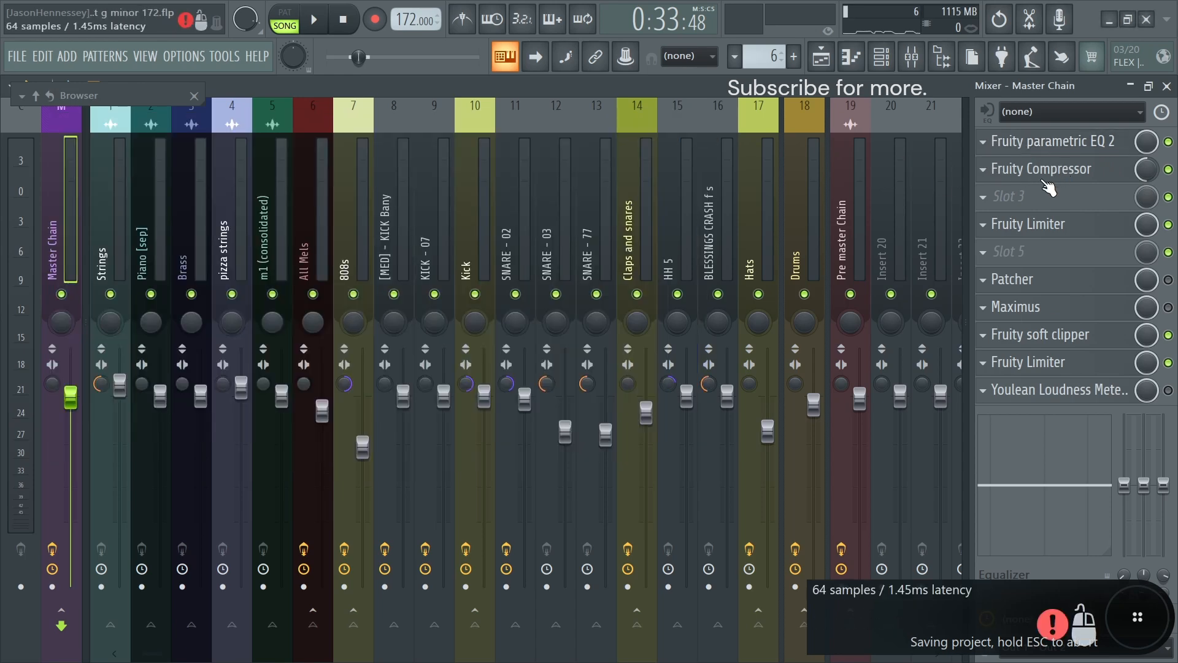
{"action": "left_click", "coordinate": [1046, 178]}
{"action": "left_click_drag", "start_coordinate": [961, 366], "coordinate": [792, 249]}
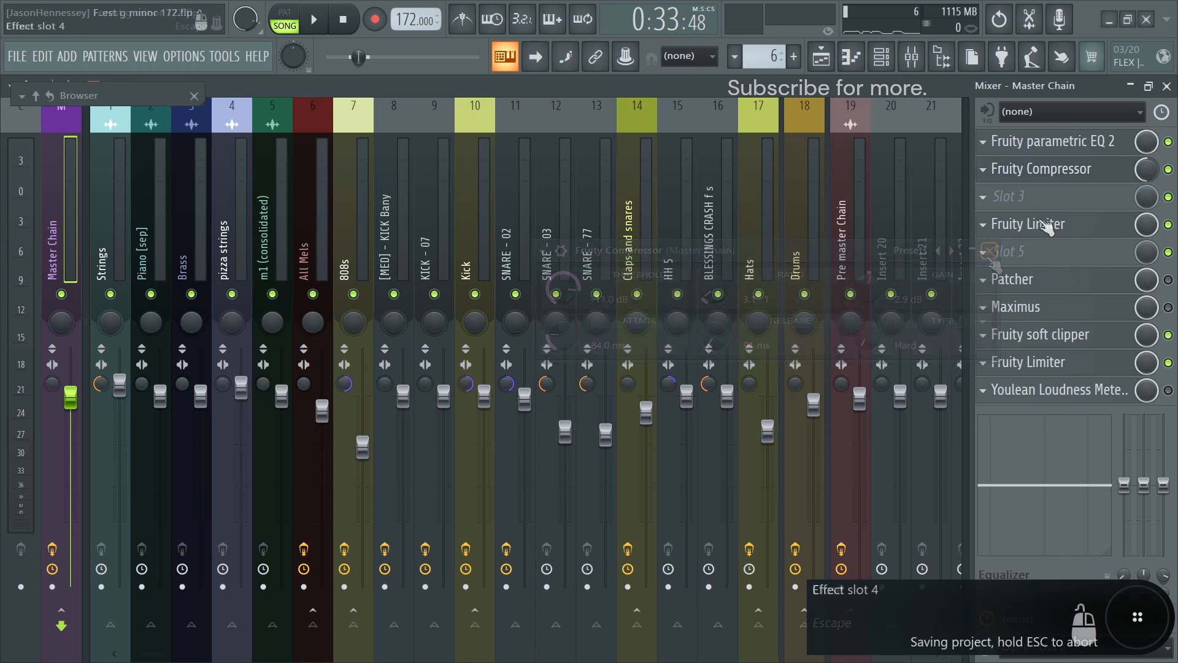
{"action": "left_click", "coordinate": [1006, 226]}
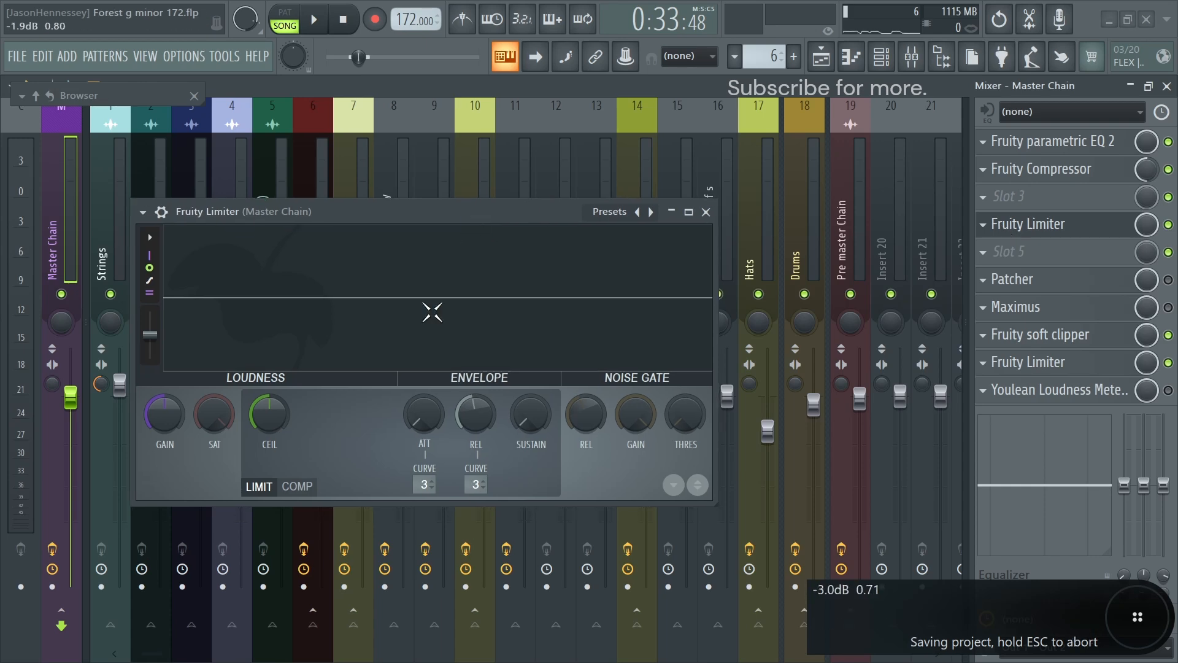
{"action": "key", "text": "space"}
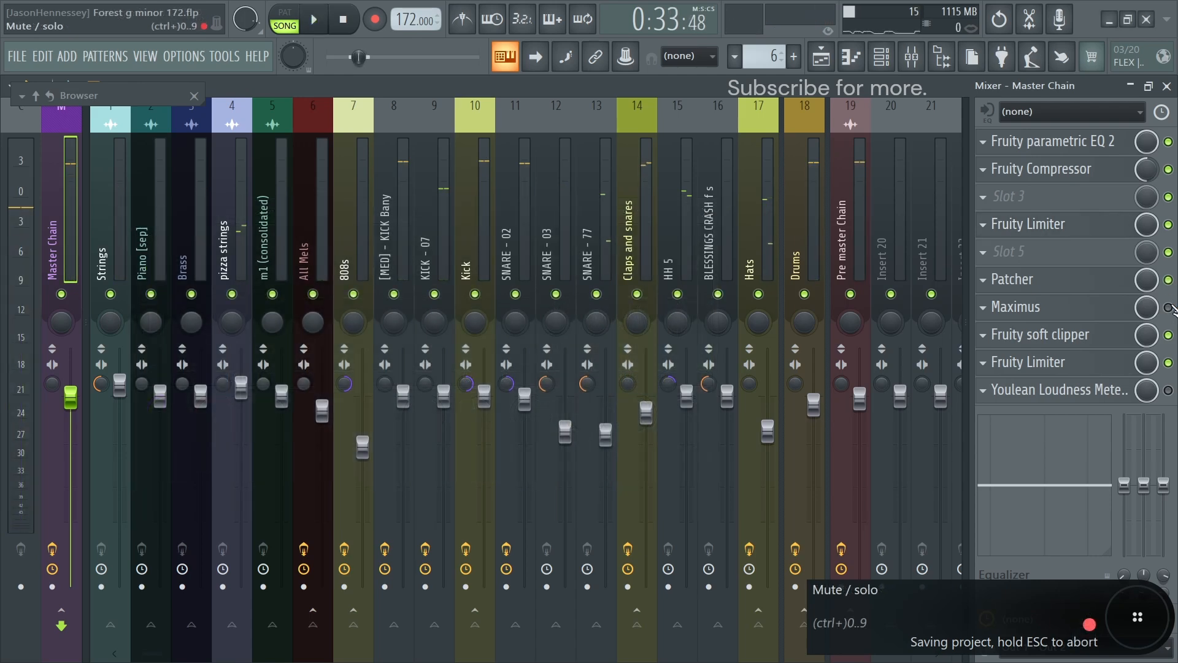
Enable the Maximus in the master chain and adjust its low and high crossover frequencies in the bands display
{"action": "left_click", "coordinate": [1168, 307]}
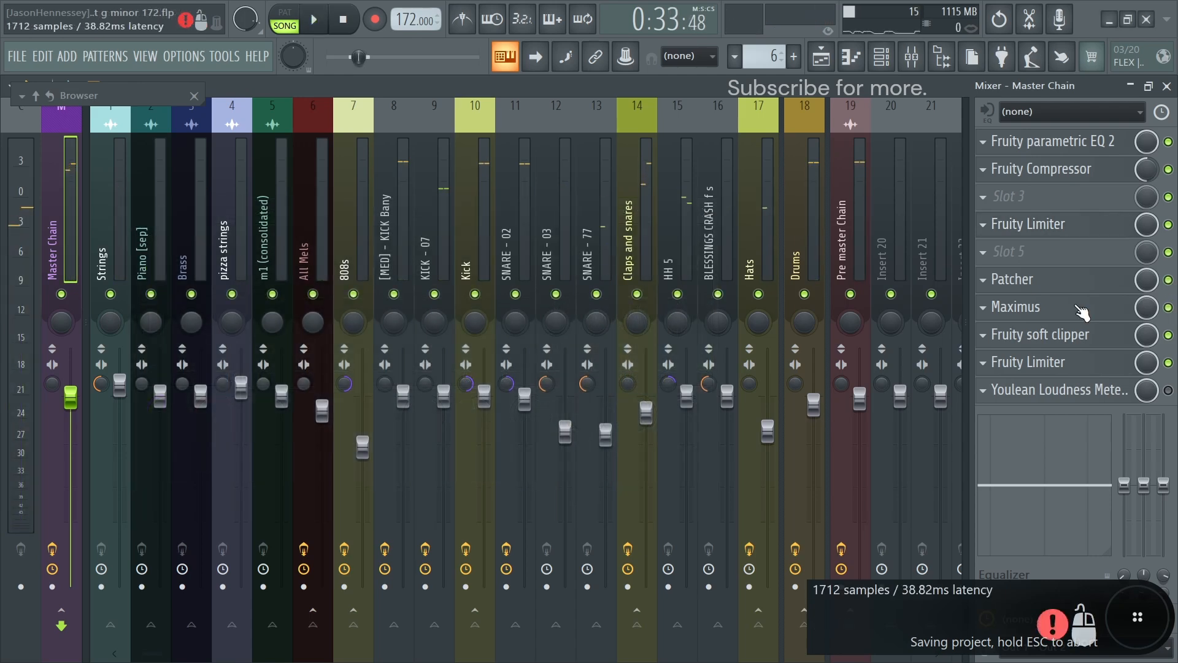
{"action": "left_click", "coordinate": [1027, 284]}
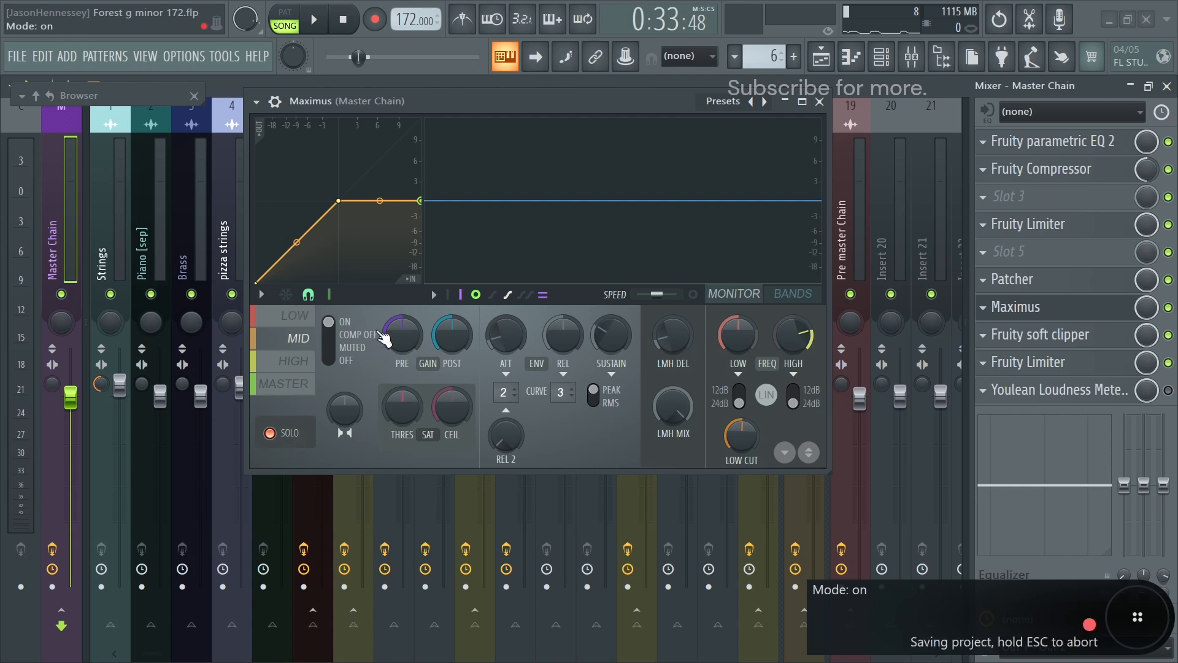
{"action": "left_click", "coordinate": [793, 293]}
{"action": "mouse_move", "coordinate": [720, 329]}
{"action": "left_mouse_down"}
{"action": "mouse_move", "coordinate": [721, 312]}
{"action": "mouse_move", "coordinate": [721, 368]}
{"action": "mouse_move", "coordinate": [720, 325]}
{"action": "left_mouse_up"}
{"action": "mouse_move", "coordinate": [794, 344]}
{"action": "left_mouse_down"}
{"action": "mouse_move", "coordinate": [793, 356]}
{"action": "mouse_move", "coordinate": [793, 337]}
{"action": "mouse_move", "coordinate": [772, 339]}
{"action": "left_mouse_up"}
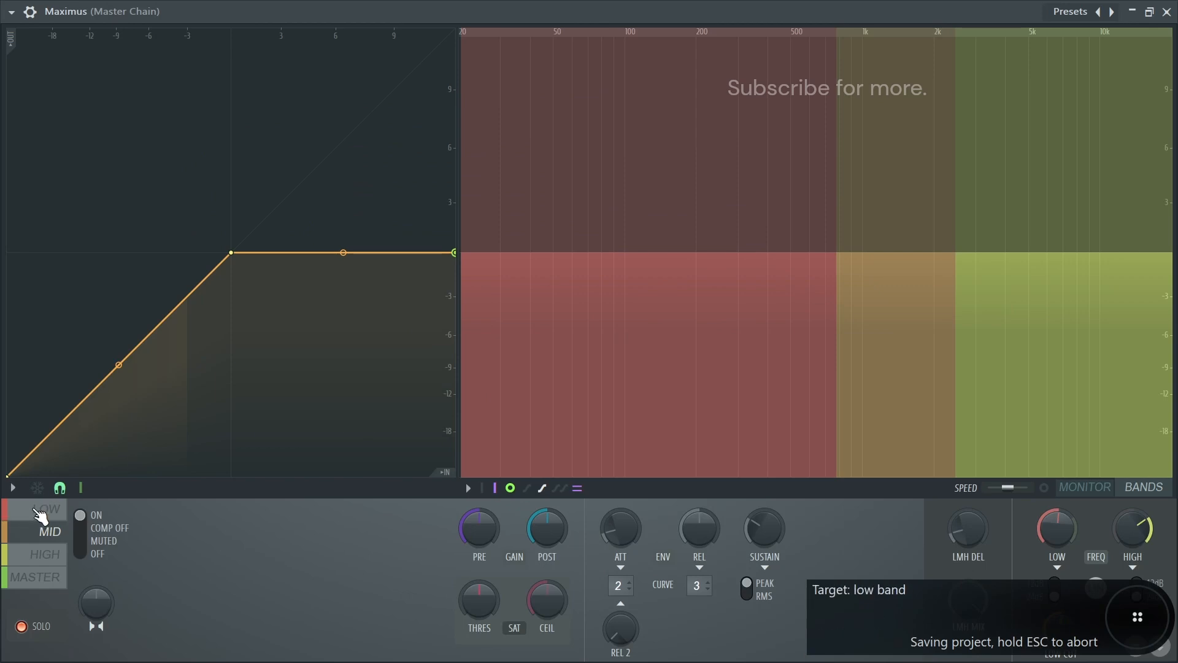
Select the low band in the master chain's Maximus, turn off soloing and switch back to the monitor display
{"action": "left_click", "coordinate": [37, 512]}
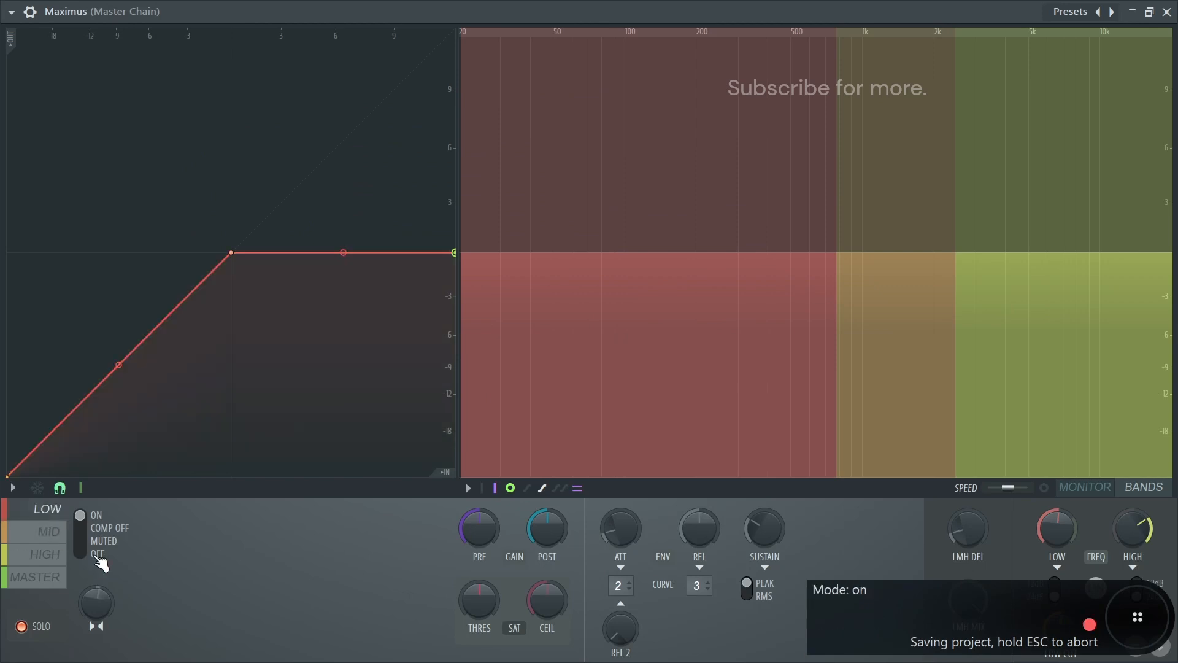
{"action": "left_click", "coordinate": [44, 630]}
{"action": "left_click", "coordinate": [1085, 488]}
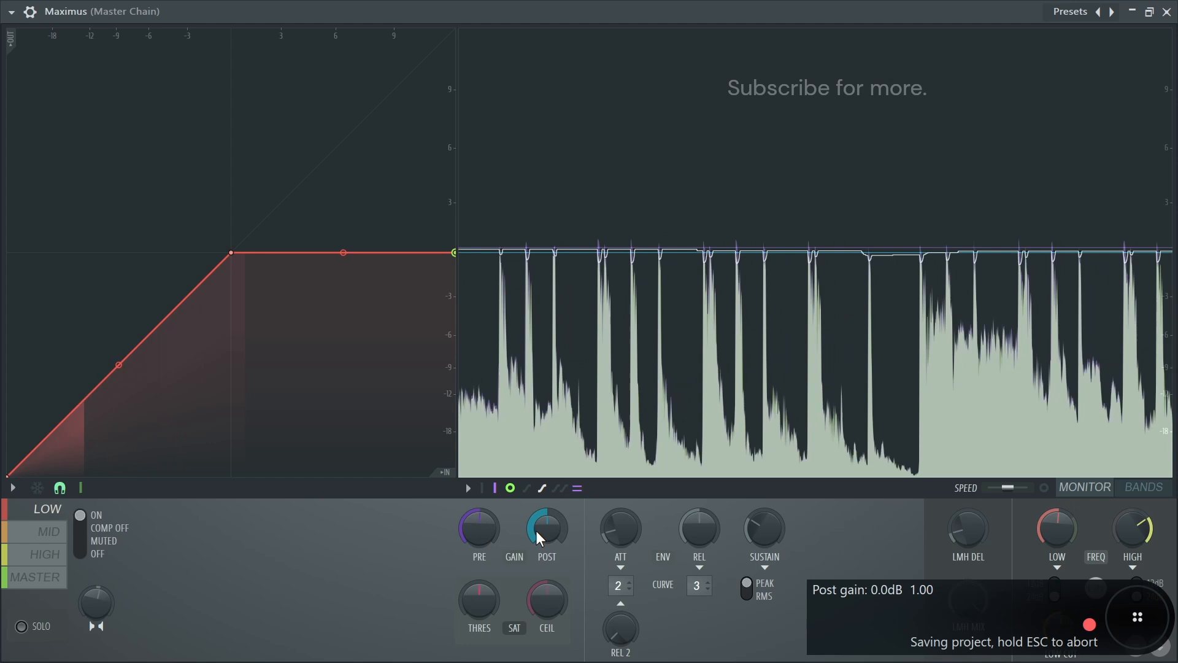
Set Maximus's low band post gain to about -0.4 dB, and shape the mid band with a lower compression knee, an extra point and more post gain
{"action": "left_click_drag", "start_coordinate": [546, 527], "coordinate": [547, 528]}
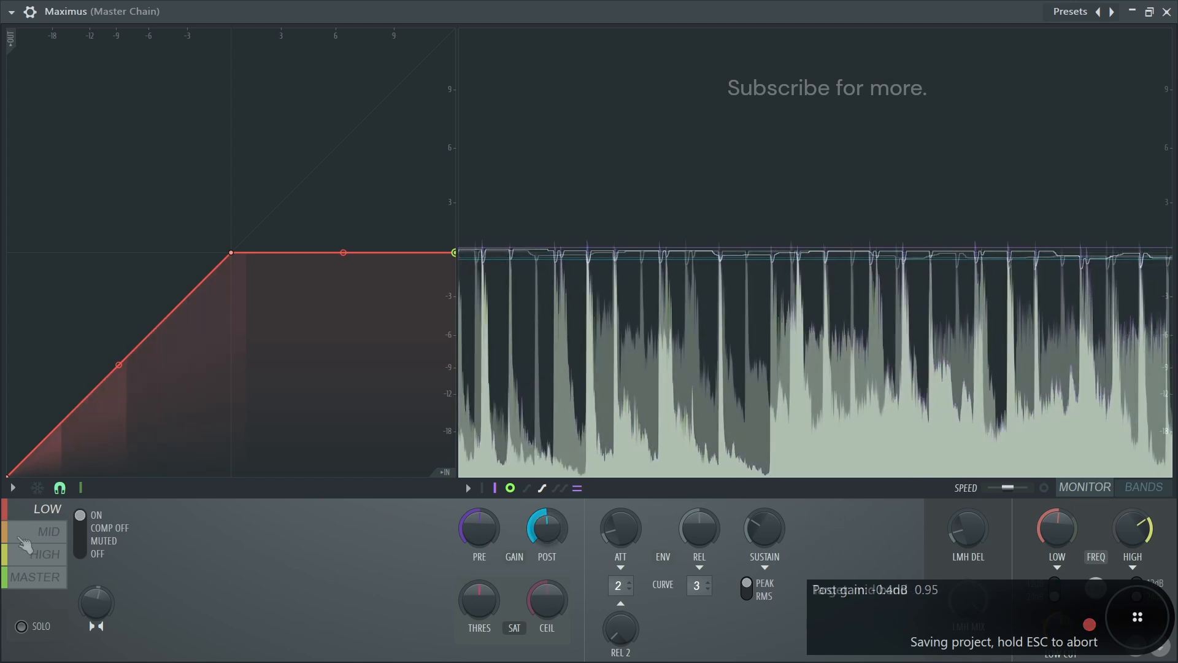
{"action": "left_click", "coordinate": [42, 531]}
{"action": "left_click_drag", "start_coordinate": [218, 261], "coordinate": [163, 319]}
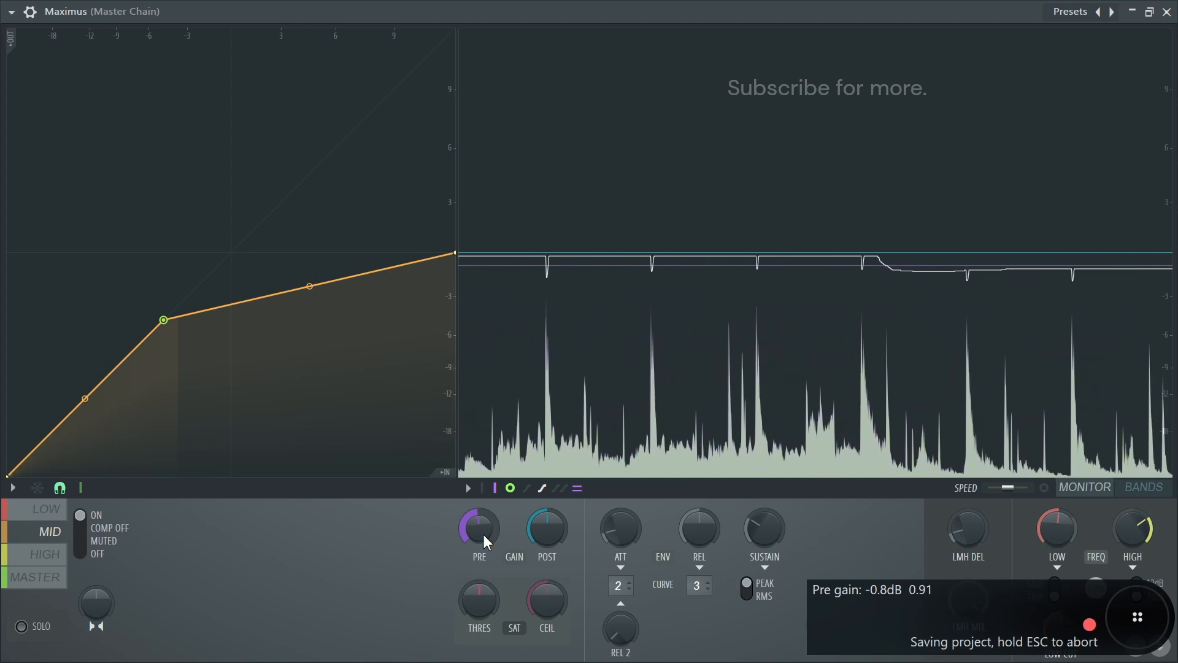
{"action": "left_click_drag", "start_coordinate": [546, 527], "coordinate": [546, 524]}
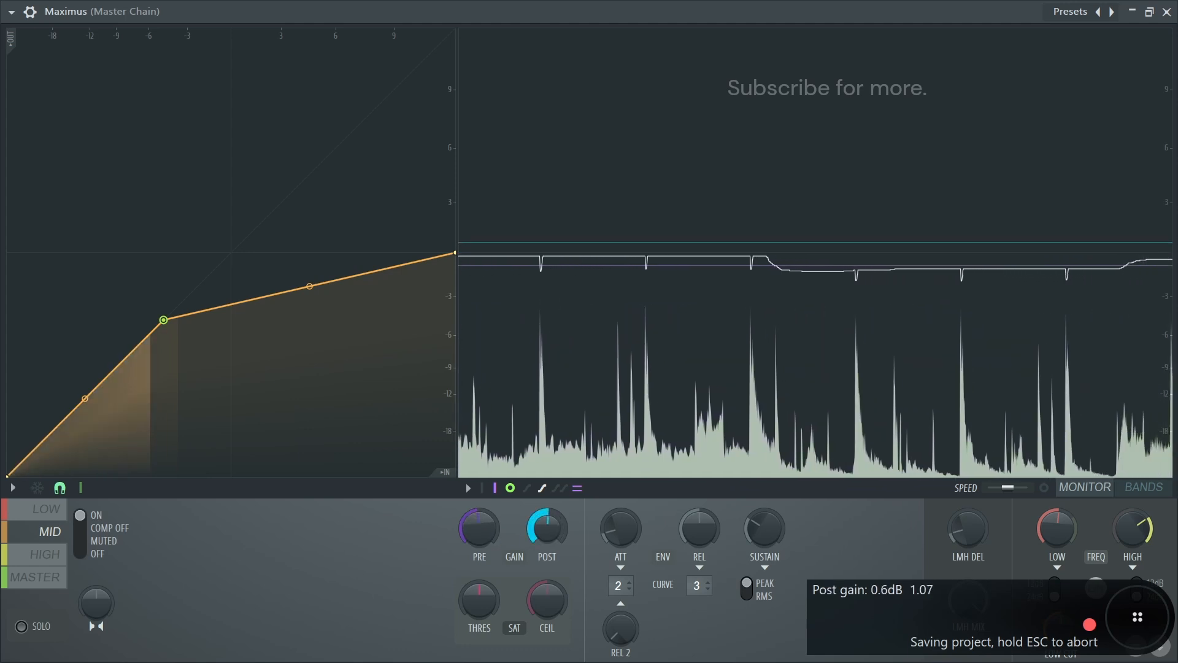
{"action": "right_click", "coordinate": [143, 341]}
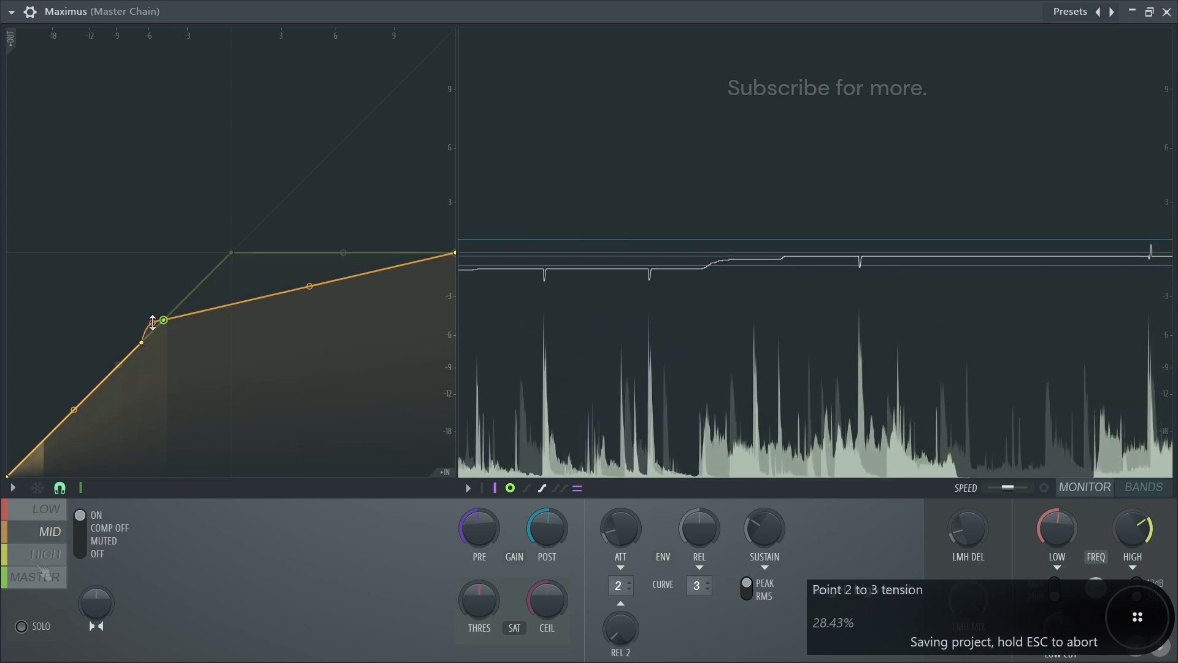
In the high band, lower the compression knee to about -9 dB, set post gain to -0.6 dB and try the saturation threshold in modes A and B
{"action": "left_click", "coordinate": [46, 554]}
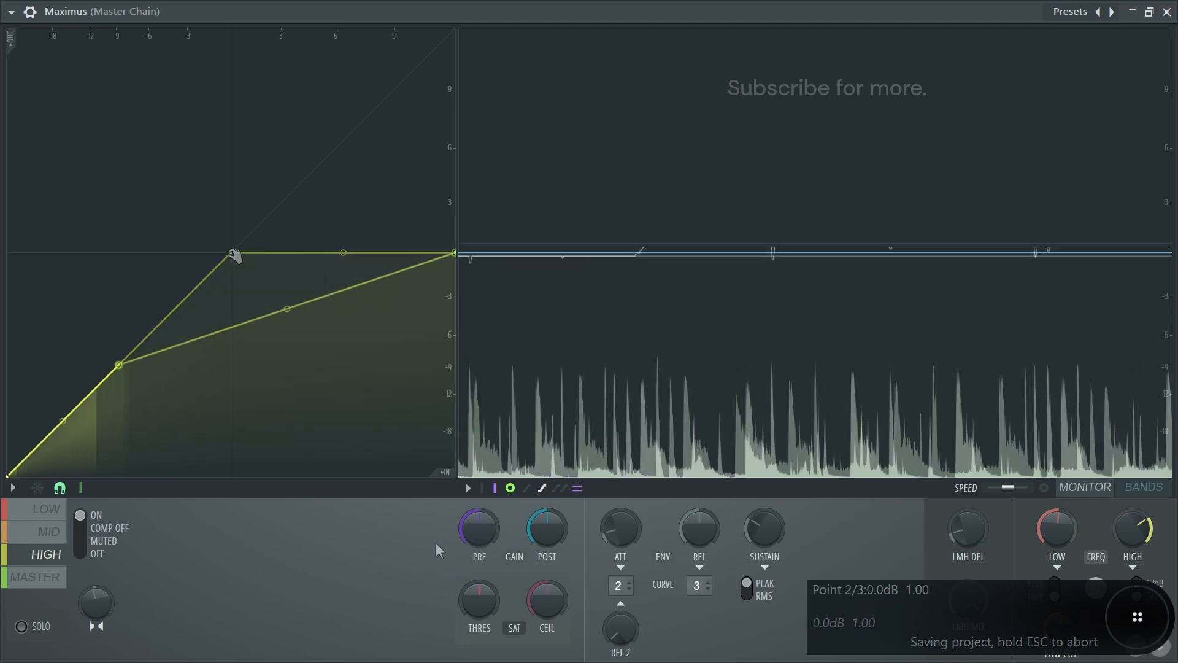
{"action": "left_click_drag", "start_coordinate": [552, 532], "coordinate": [552, 537]}
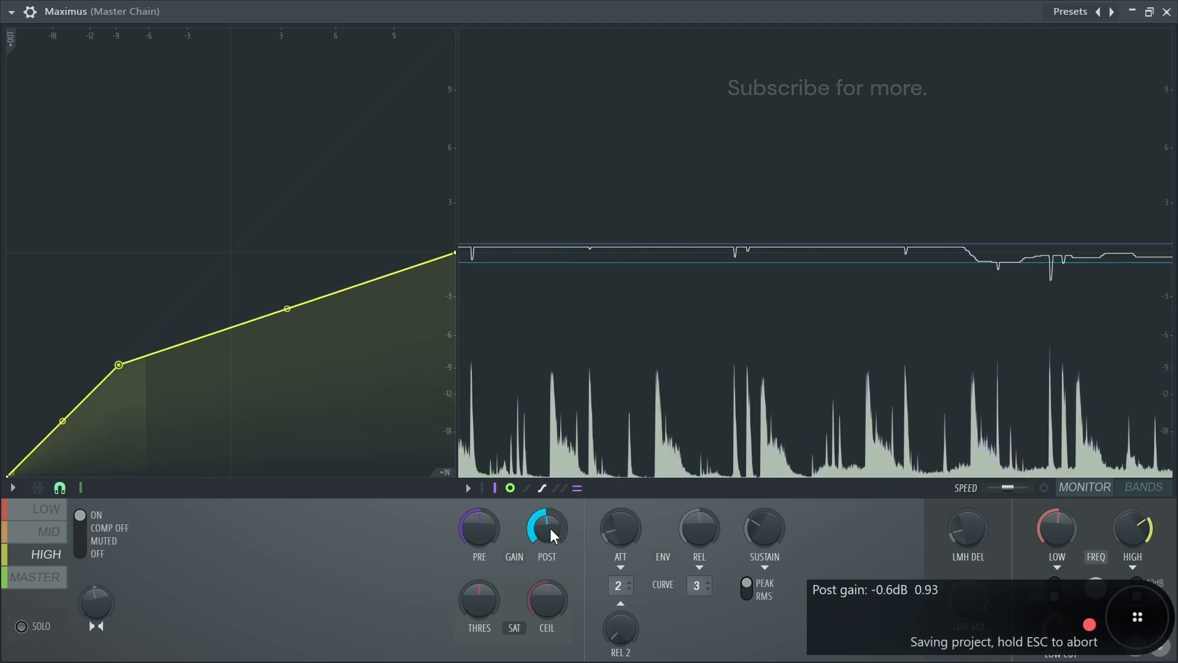
{"action": "left_click_drag", "start_coordinate": [480, 599], "coordinate": [479, 644]}
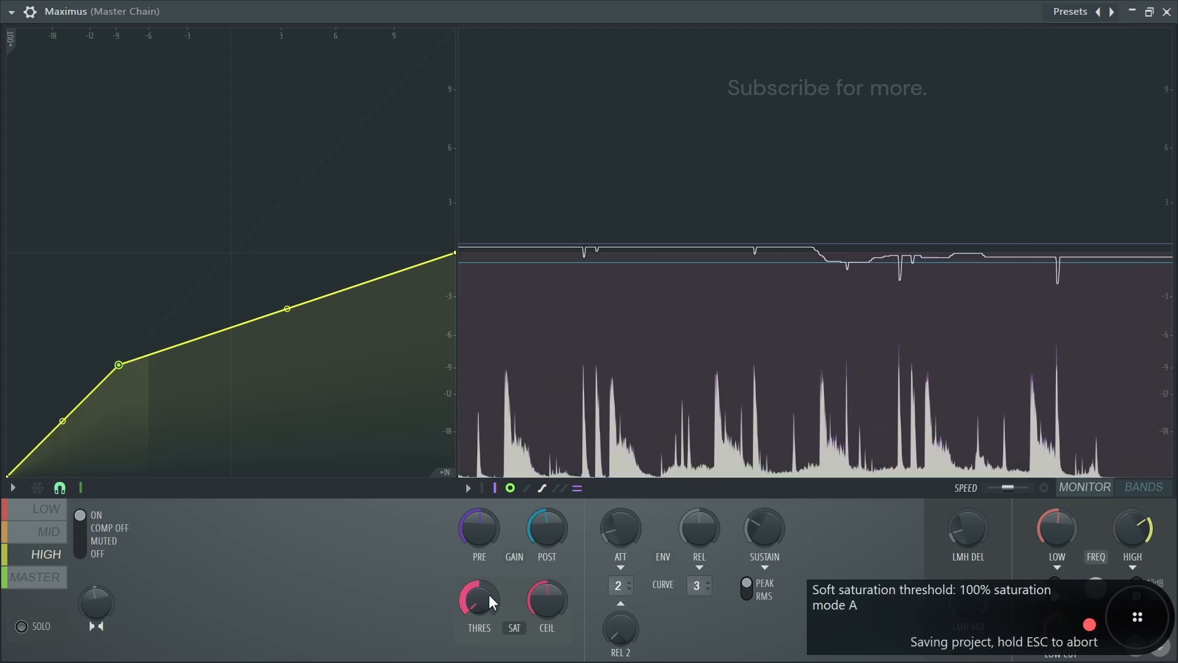
{"action": "left_click_drag", "start_coordinate": [488, 597], "coordinate": [490, 653]}
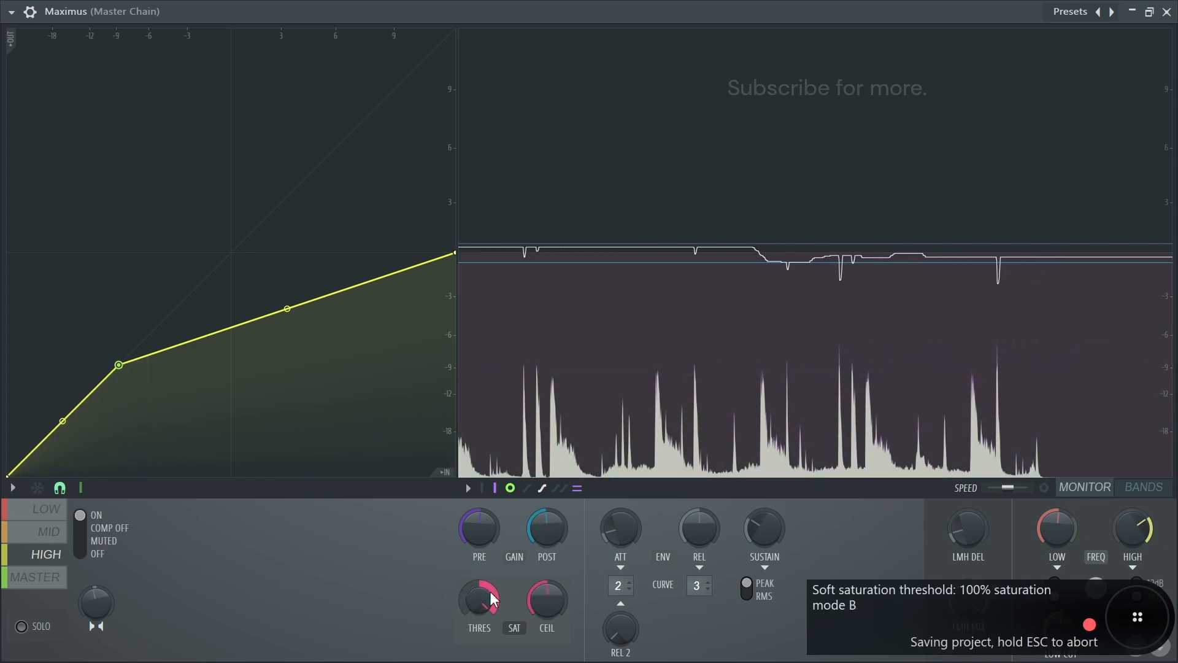
{"action": "left_click_drag", "start_coordinate": [488, 597], "coordinate": [488, 650]}
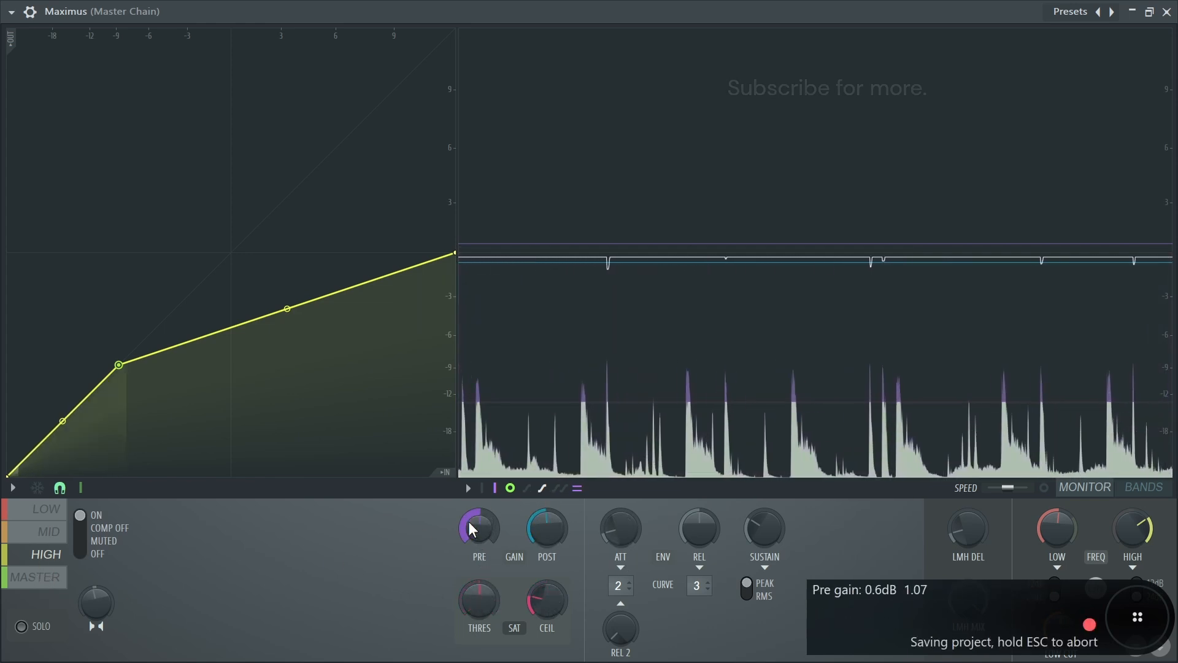
Add a point at -1.5 dB to the master band's curve, bend the segment below it slightly upward and save the project
{"action": "left_click", "coordinate": [43, 578]}
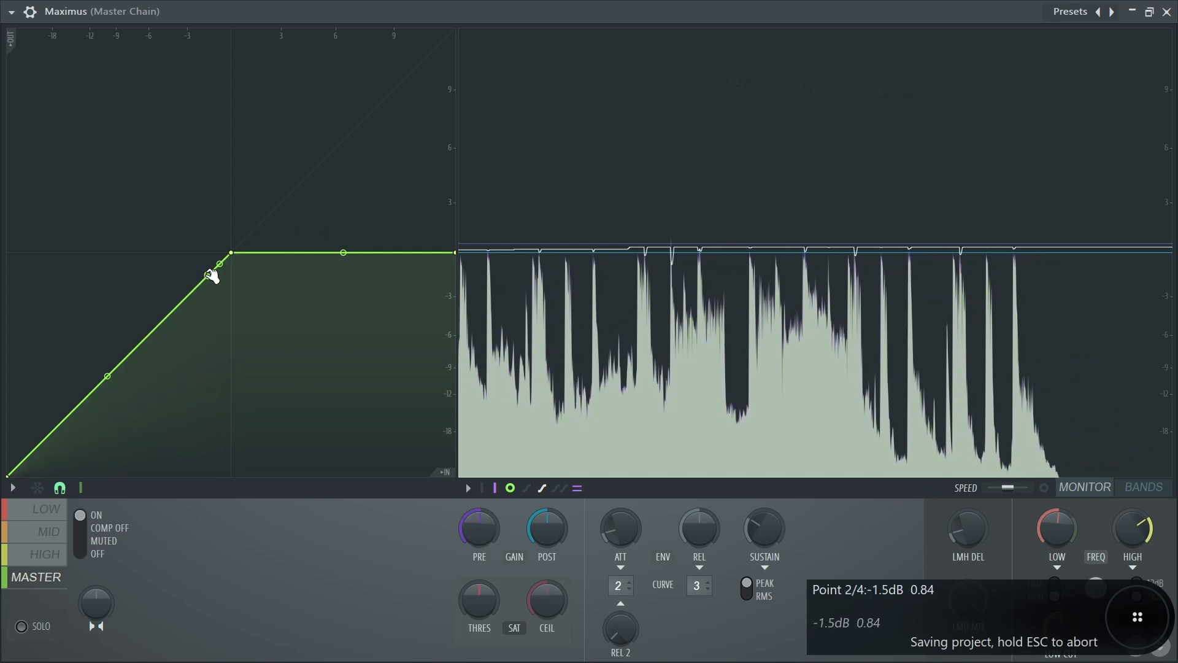
{"action": "left_click", "coordinate": [208, 275]}
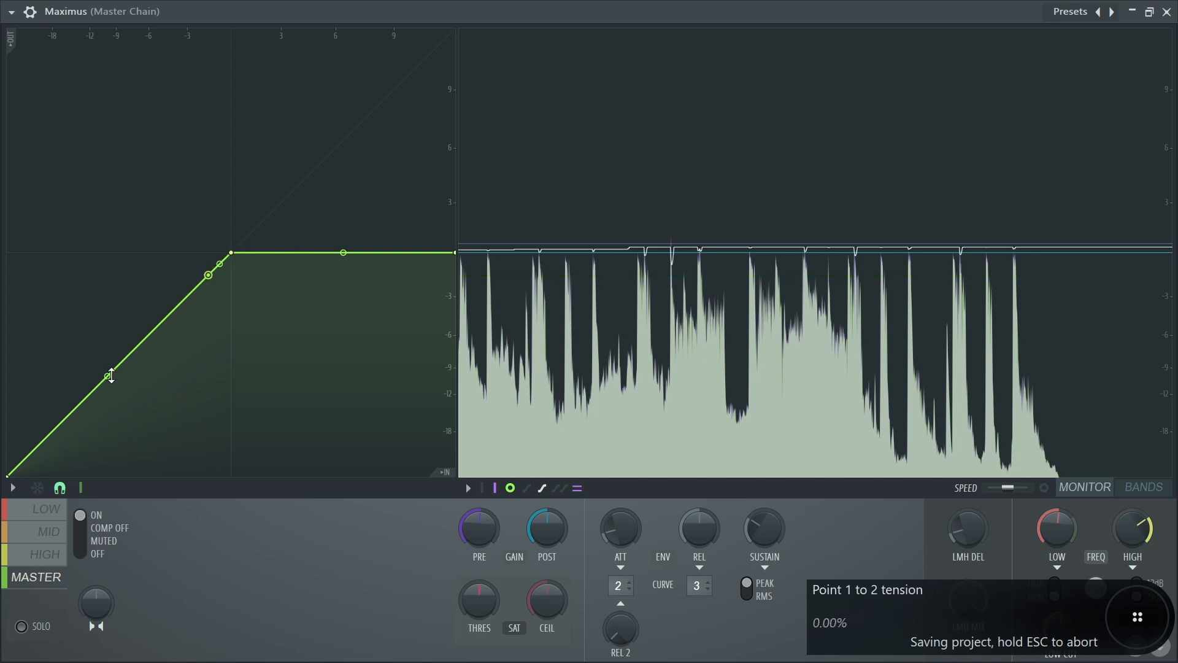
{"action": "left_click_drag", "start_coordinate": [108, 376], "coordinate": [107, 372]}
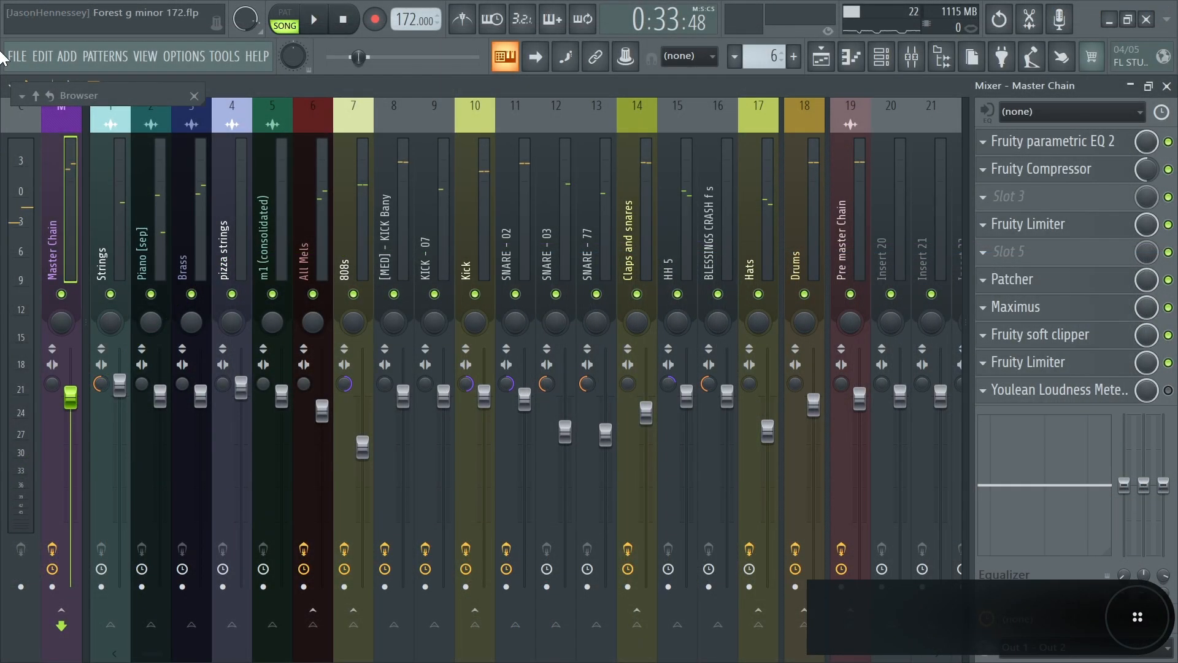
{"action": "left_click", "coordinate": [14, 56]}
{"action": "left_click", "coordinate": [64, 132]}
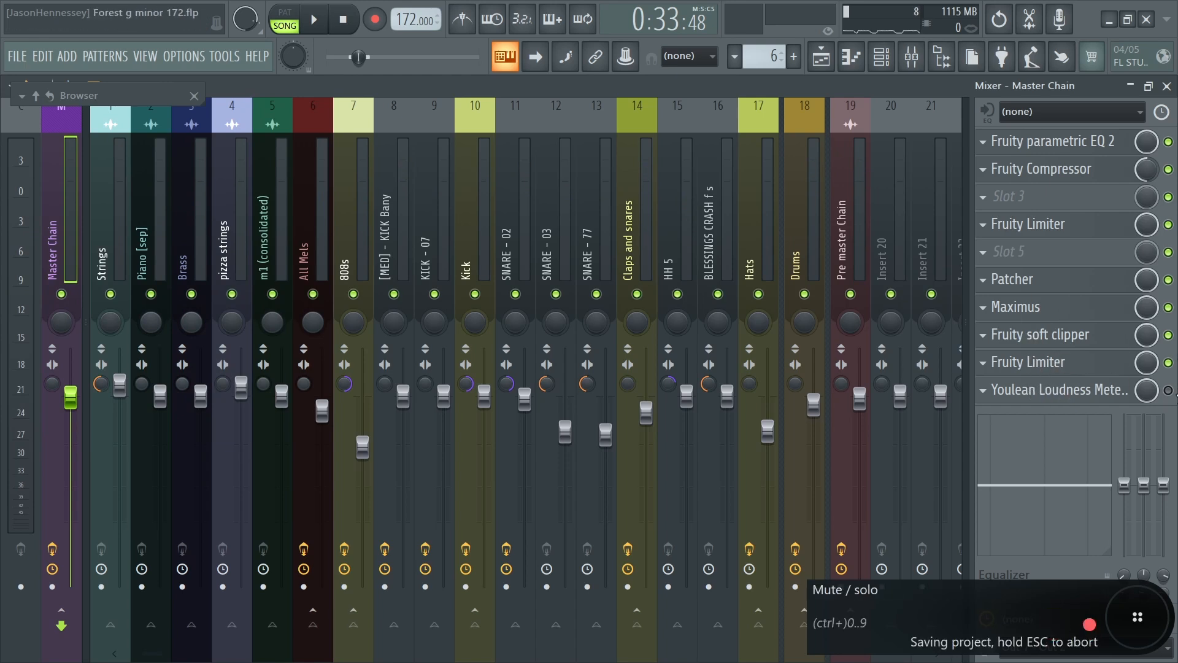
Turn off the Fruity soft clipper and set the ceiling of the final Fruity Limiter to about -0.2 dB
{"action": "left_click", "coordinate": [1169, 336]}
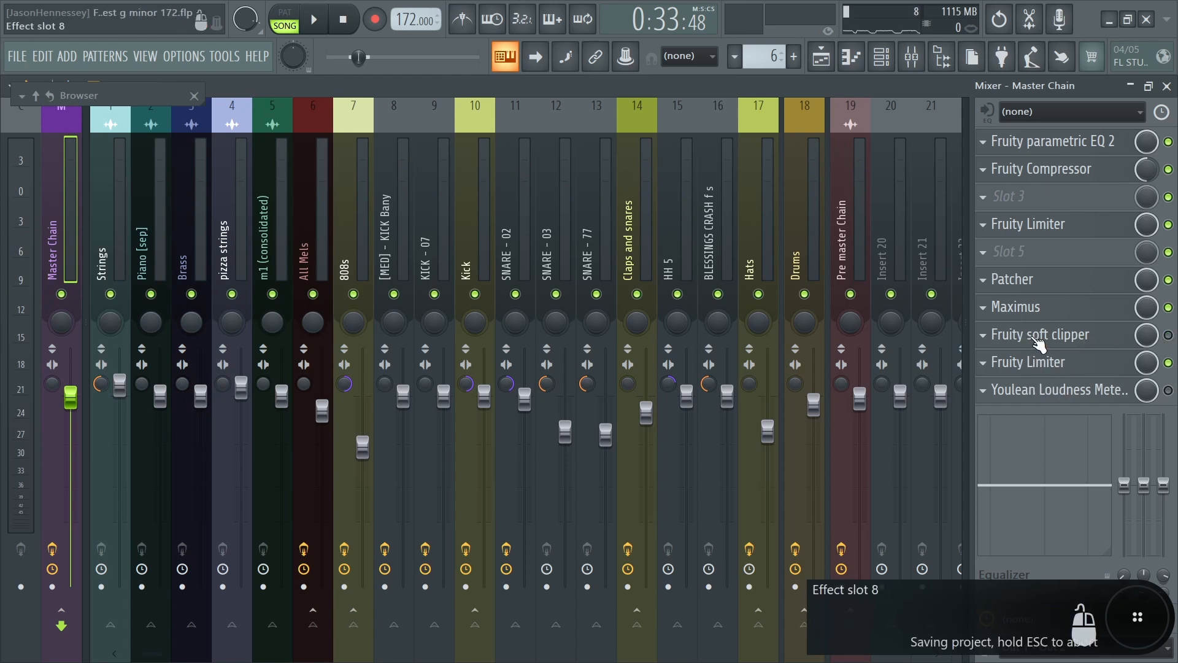
{"action": "left_click", "coordinate": [1040, 361]}
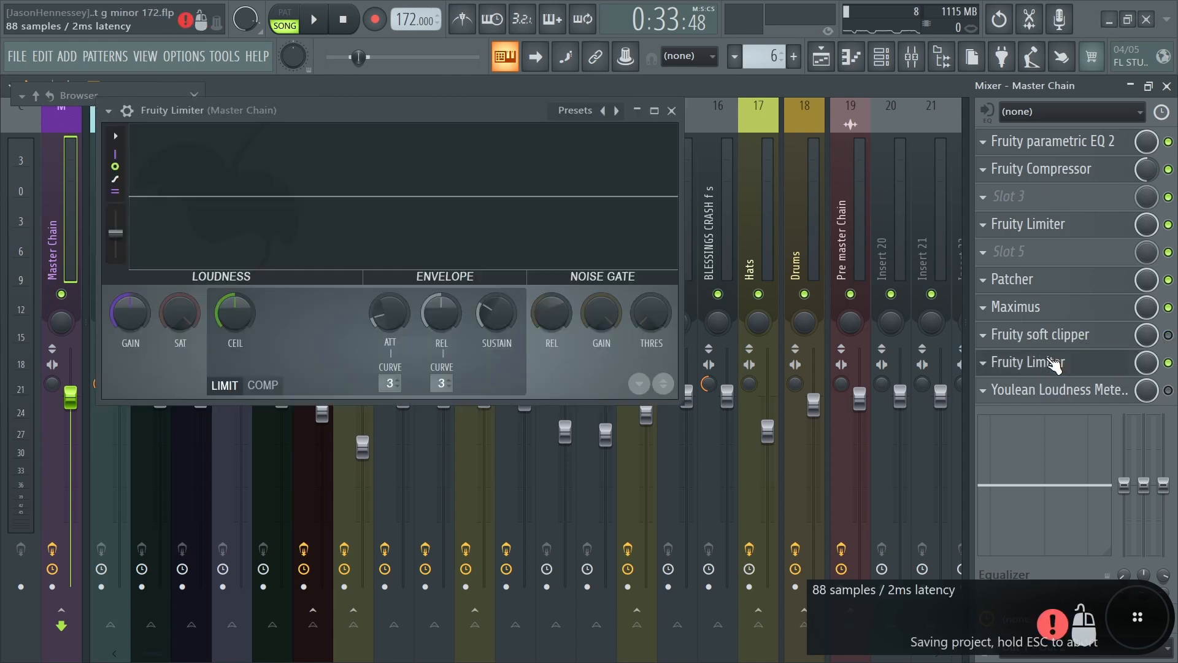
{"action": "left_click", "coordinate": [655, 110]}
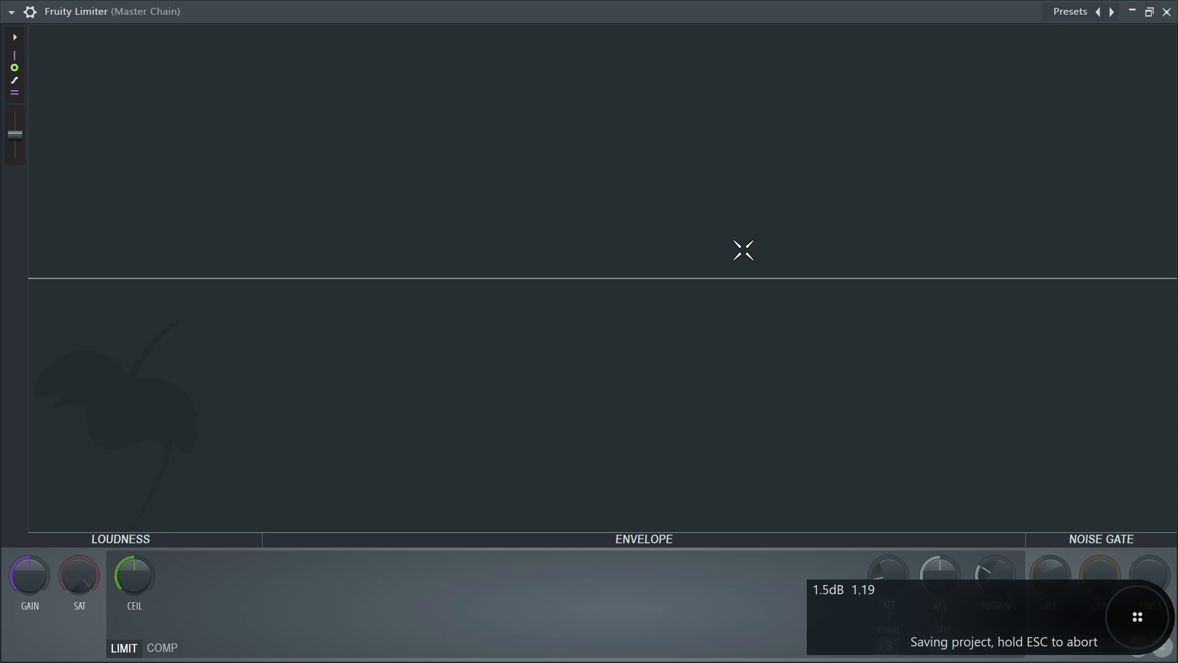
{"action": "left_click_drag", "start_coordinate": [134, 575], "coordinate": [135, 567]}
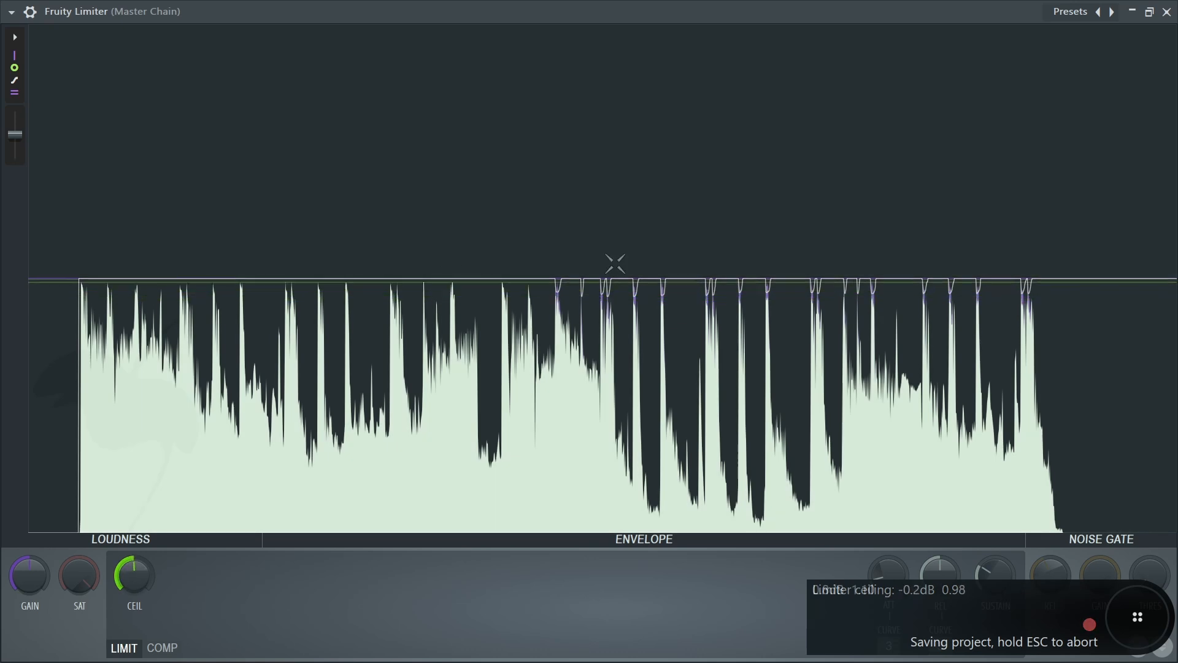
{"action": "left_click", "coordinate": [1167, 14]}
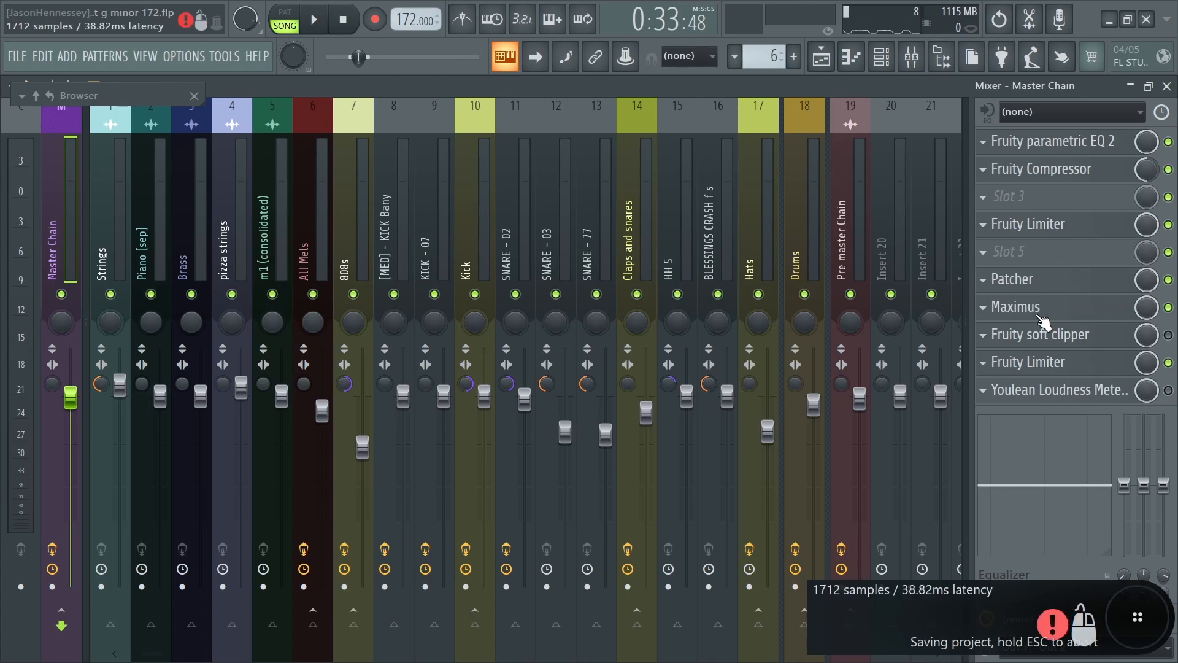
Raise the master band's post gain in Maximus to 1.1 dB and turn the Fruity soft clipper back on
{"action": "left_click", "coordinate": [1037, 310]}
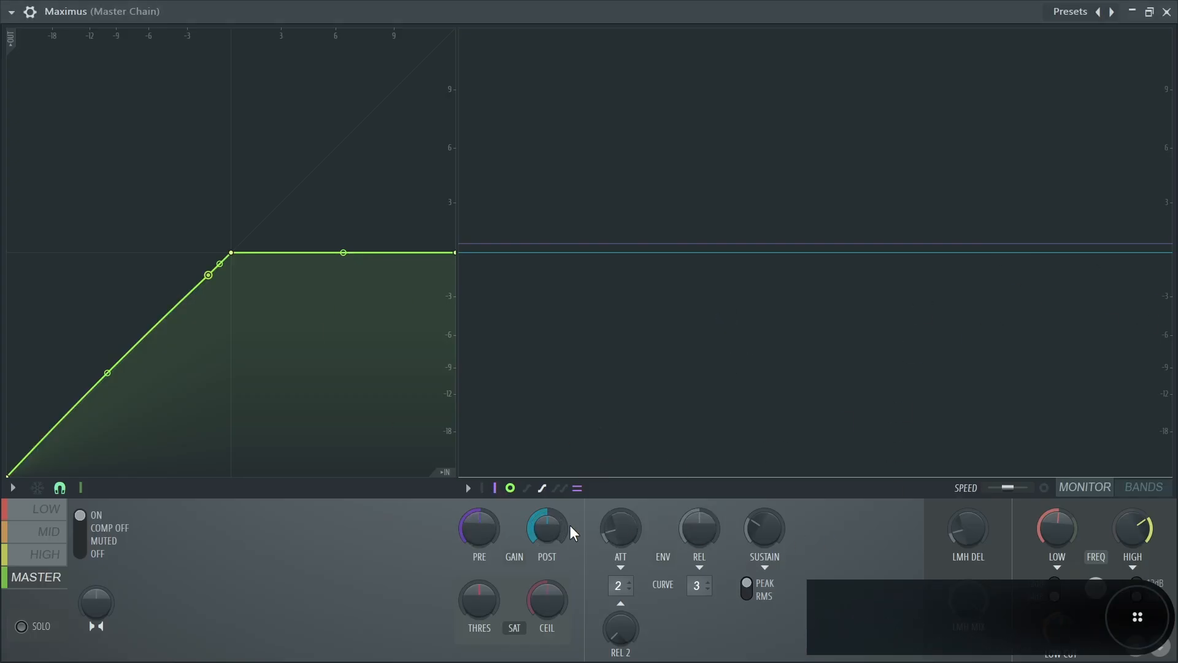
{"action": "left_click_drag", "start_coordinate": [561, 526], "coordinate": [561, 518]}
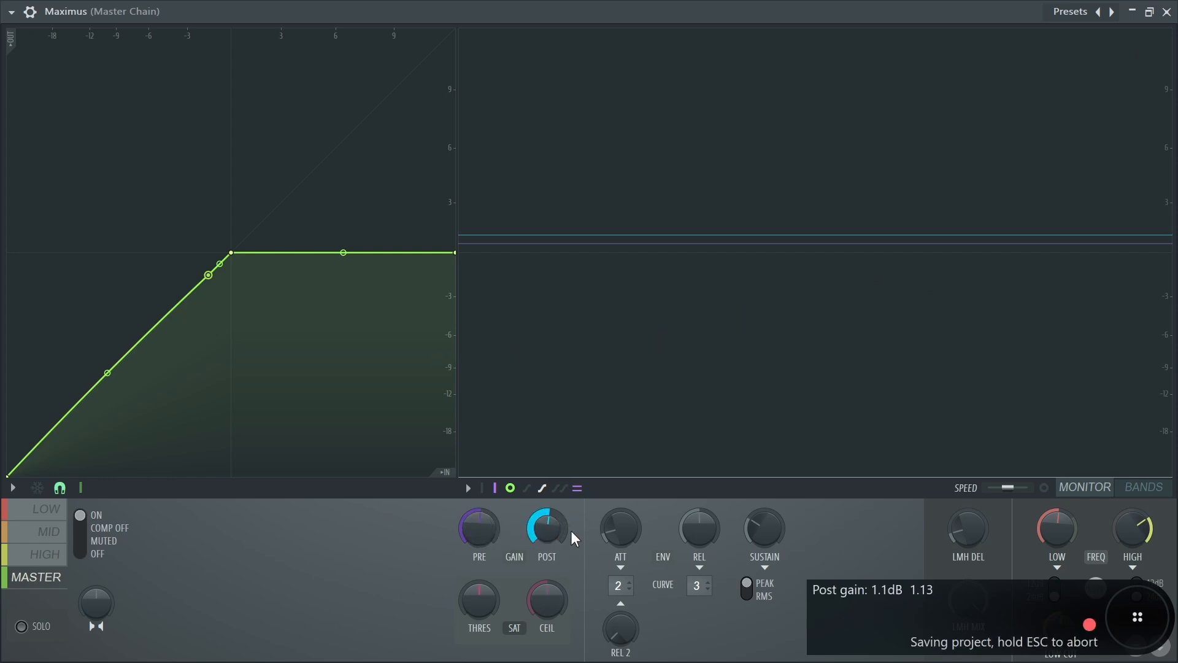
{"action": "left_click", "coordinate": [1168, 12]}
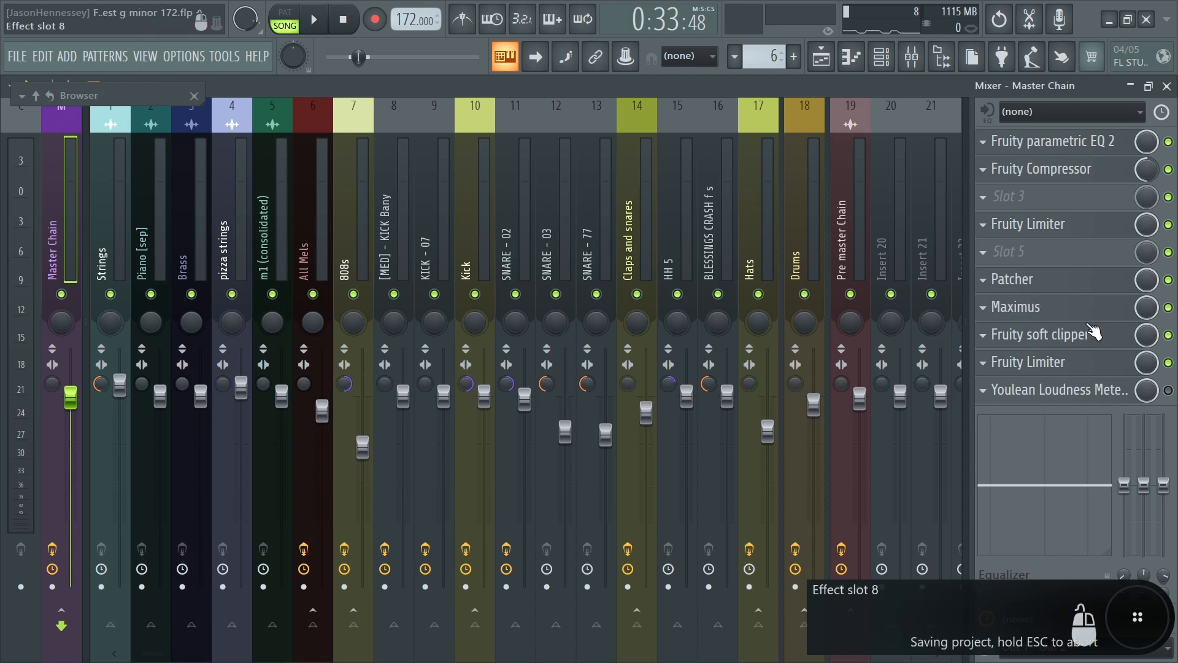
Play the song briefly while watching the level display of the master chain's final Fruity Limiter
{"action": "left_click", "coordinate": [1059, 364]}
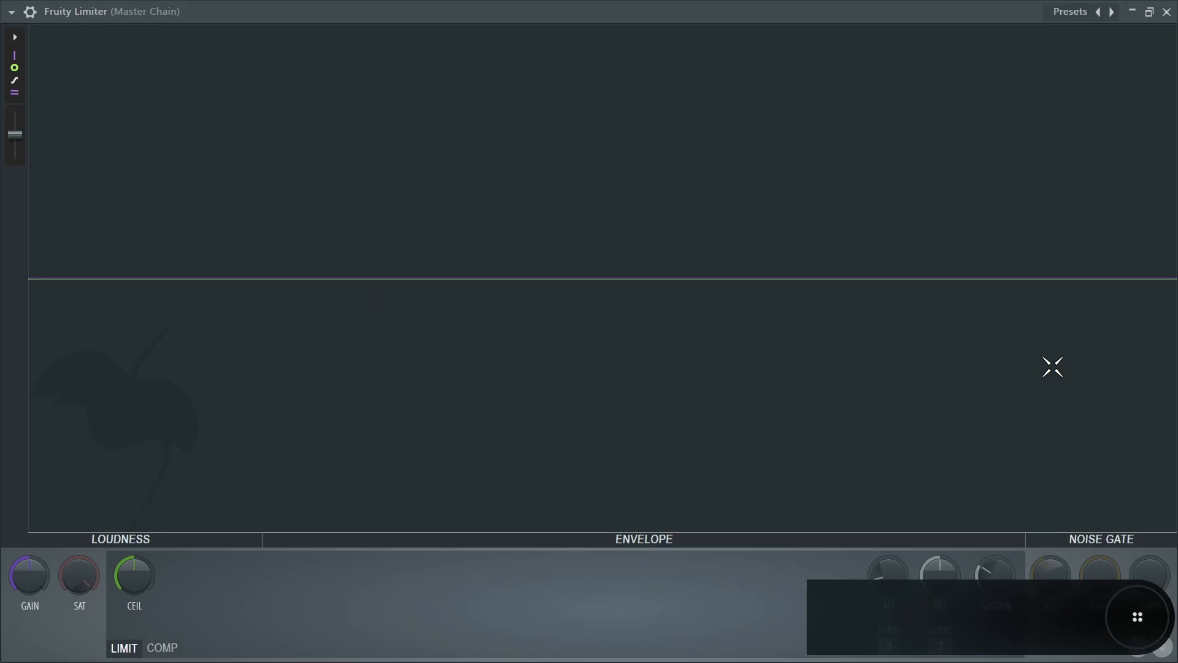
{"action": "key", "text": "space"}
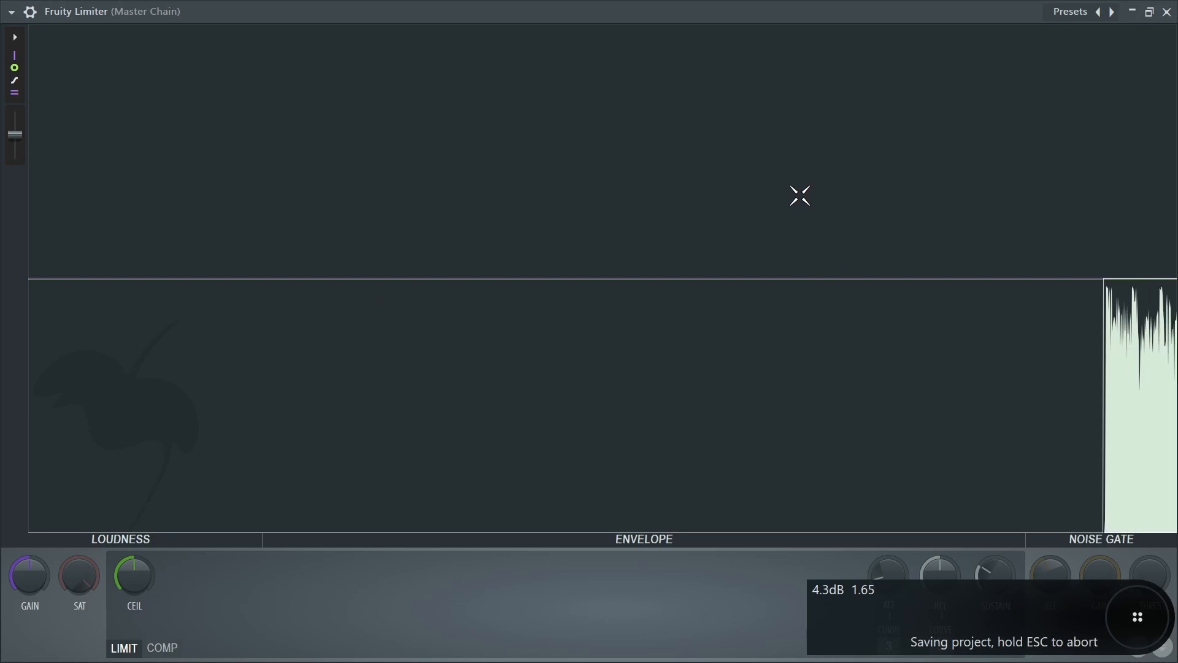
{"action": "key", "text": "space"}
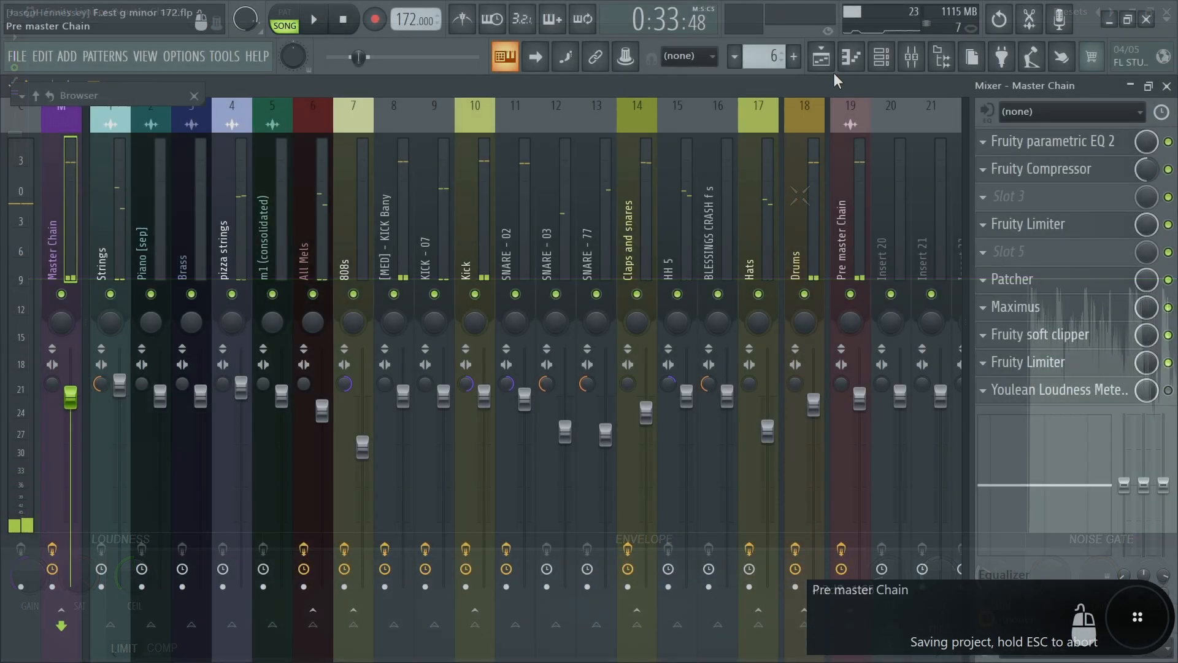
Move the song's playback position back to bar 9 in the playlist
{"action": "left_click", "coordinate": [821, 57]}
{"action": "key", "text": "ctrl+a"}
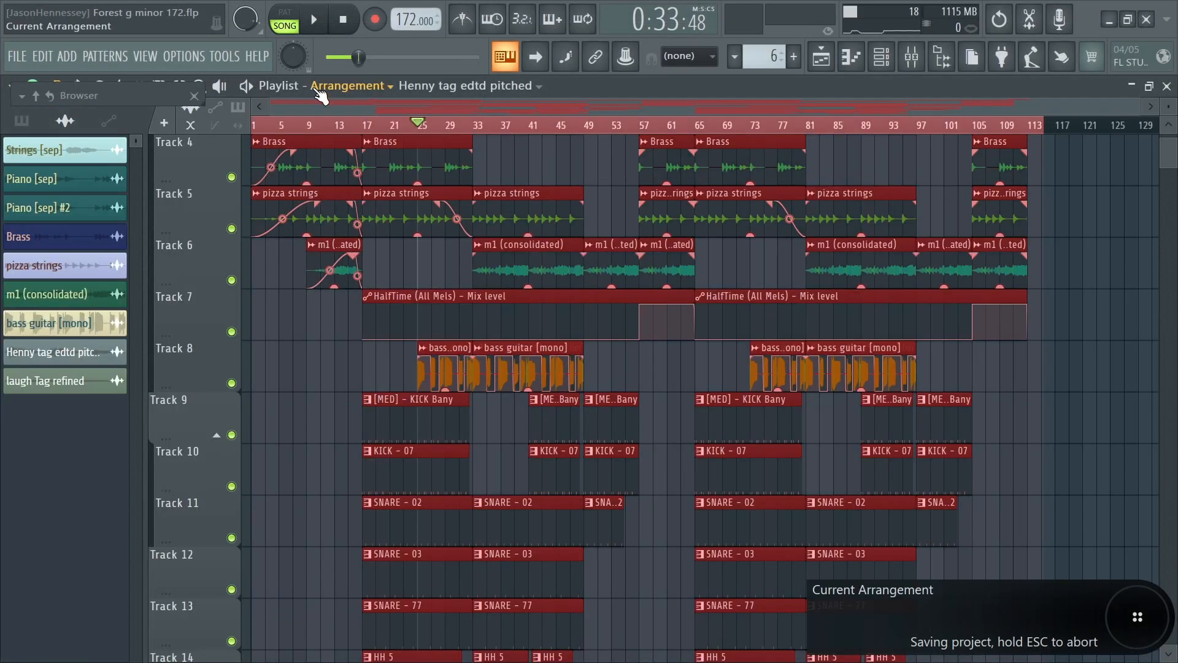
{"action": "left_click", "coordinate": [335, 126]}
{"action": "scroll", "coordinate": [356, 215], "scroll_direction": "up", "scroll_amount": 3}
{"action": "scroll", "coordinate": [334, 133], "scroll_direction": "up", "scroll_amount": 2}
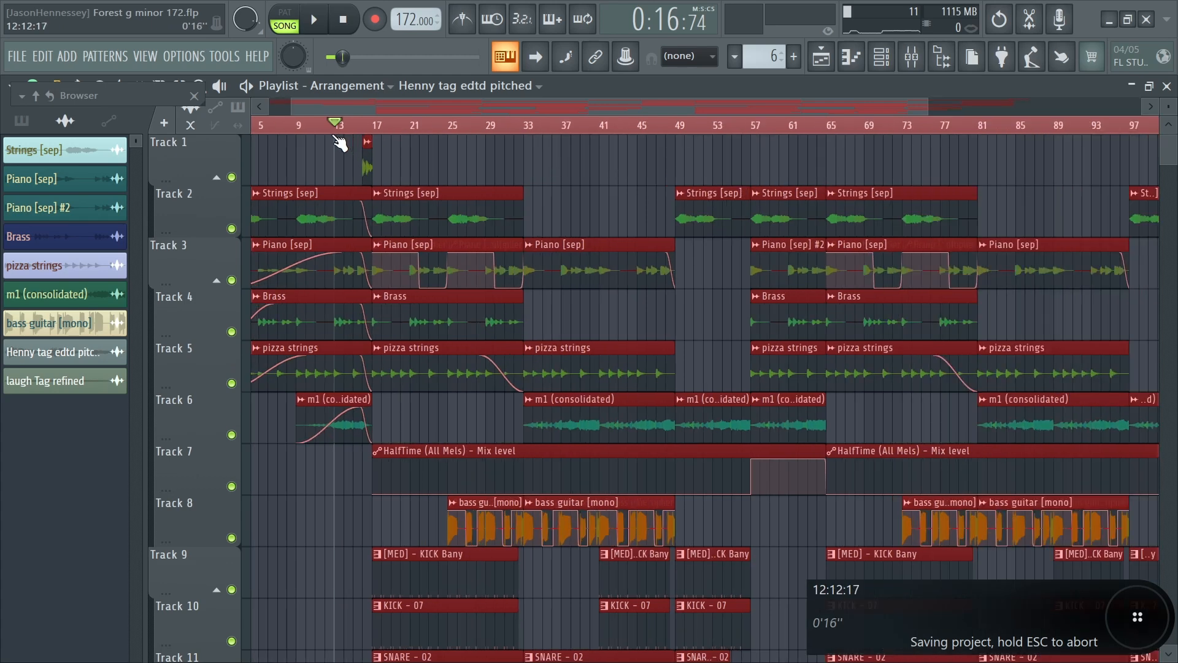
{"action": "left_click", "coordinate": [303, 129]}
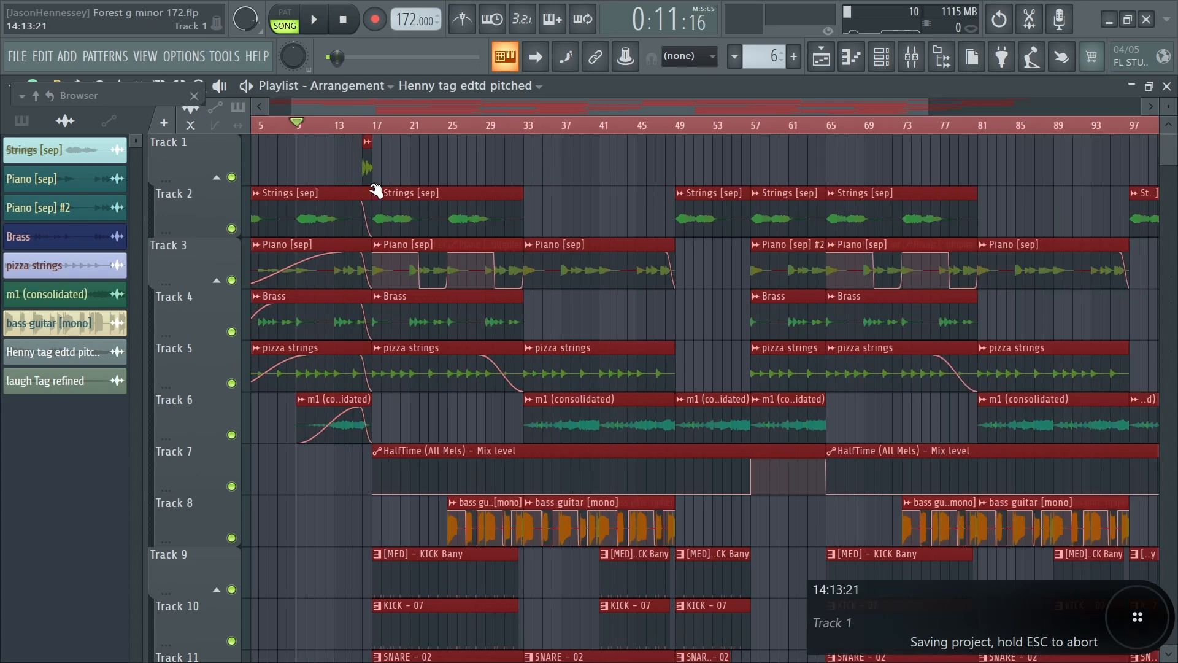
Save the project, and enable and open the Youlean Loudness Meter in the master chain
{"action": "left_click", "coordinate": [913, 59]}
{"action": "key", "text": "ctrl+s"}
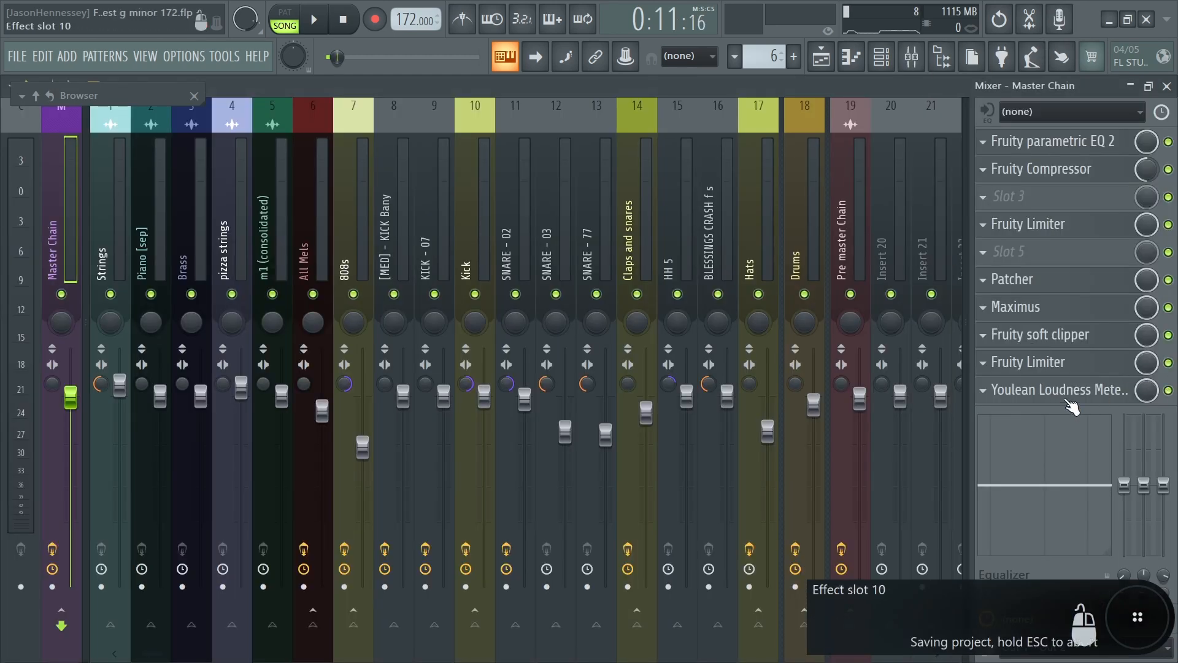
{"action": "left_click", "coordinate": [1045, 393]}
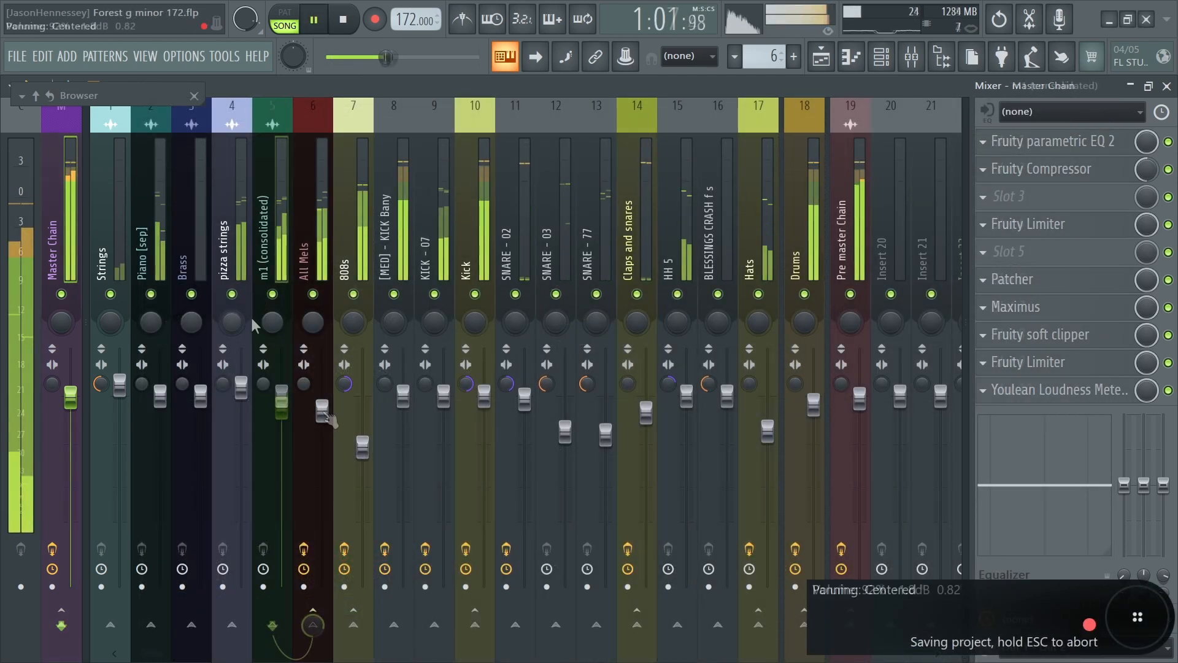
Lower the m1 (consolidated) and All Mels faders slightly during playback and check the master's integrated loudness in Youlean Loudness Meter 2
{"action": "left_click_drag", "start_coordinate": [322, 410], "coordinate": [322, 415]}
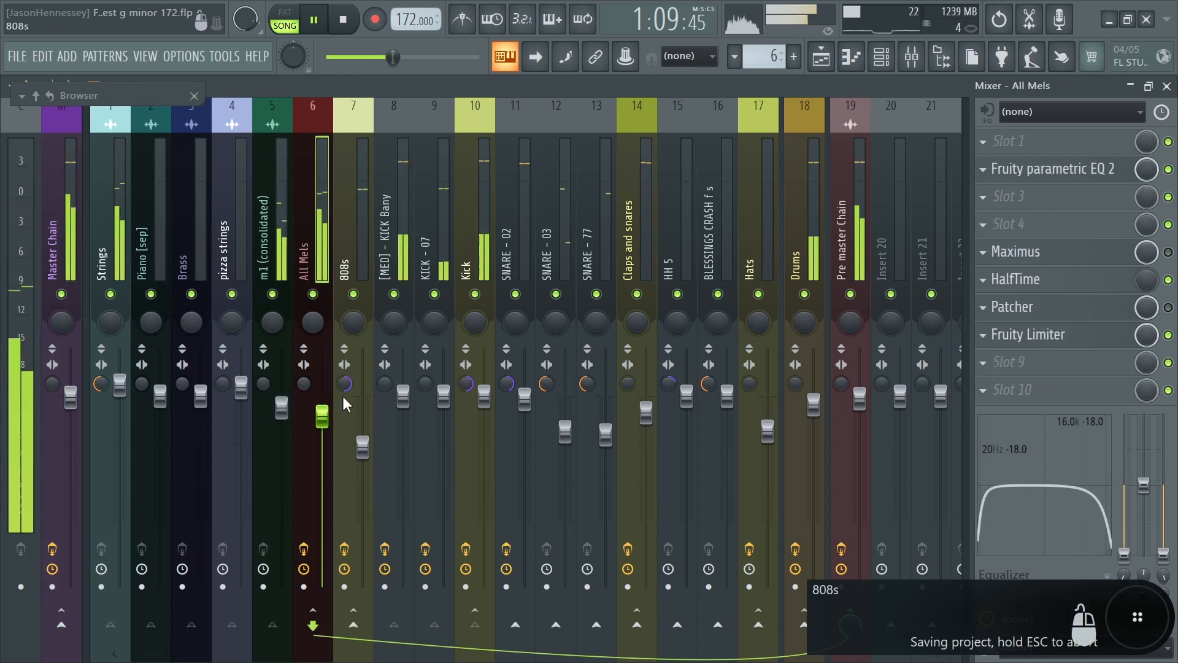
{"action": "left_click", "coordinate": [70, 248]}
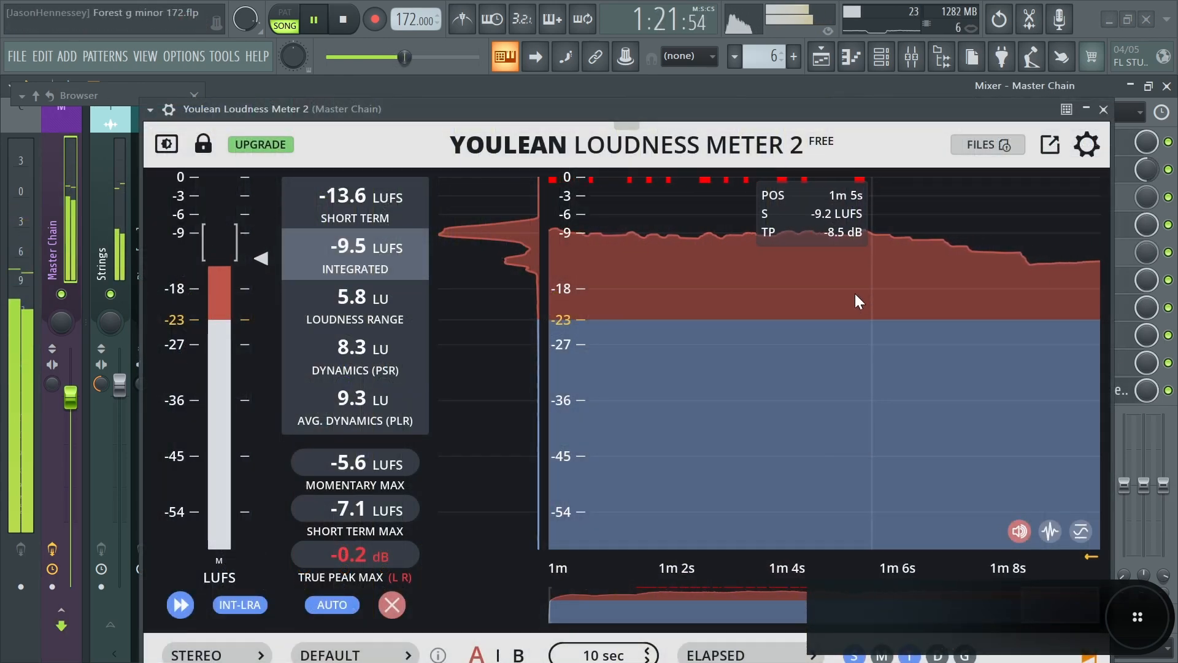
{"action": "key", "text": "space"}
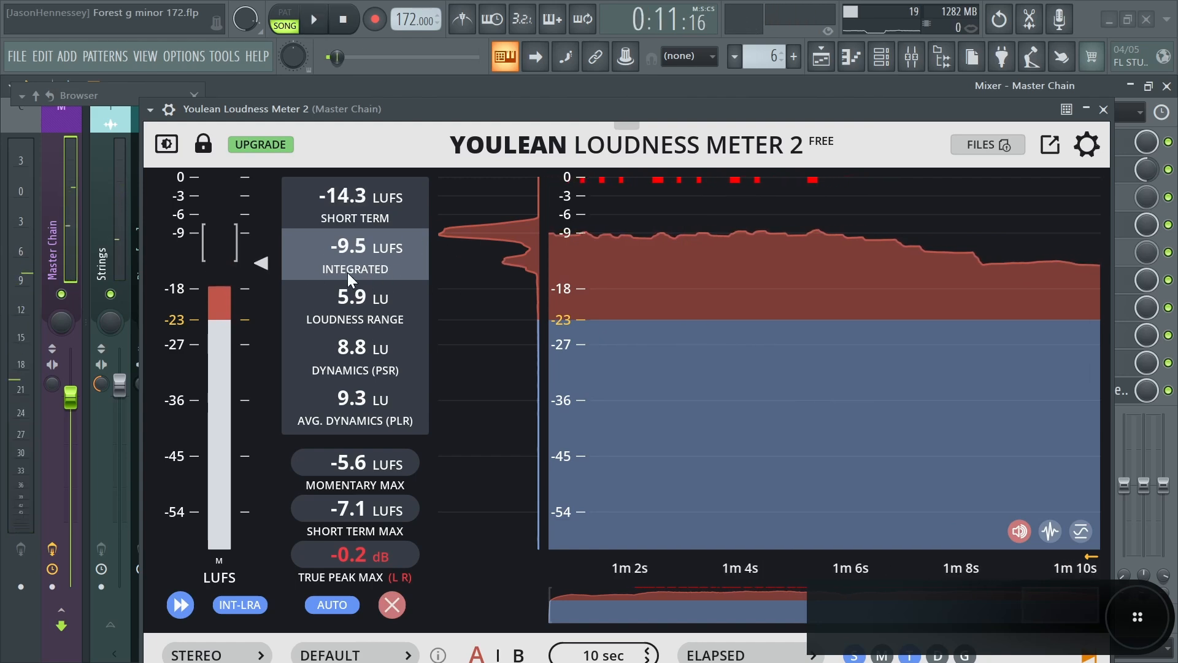
{"action": "left_click", "coordinate": [1104, 111]}
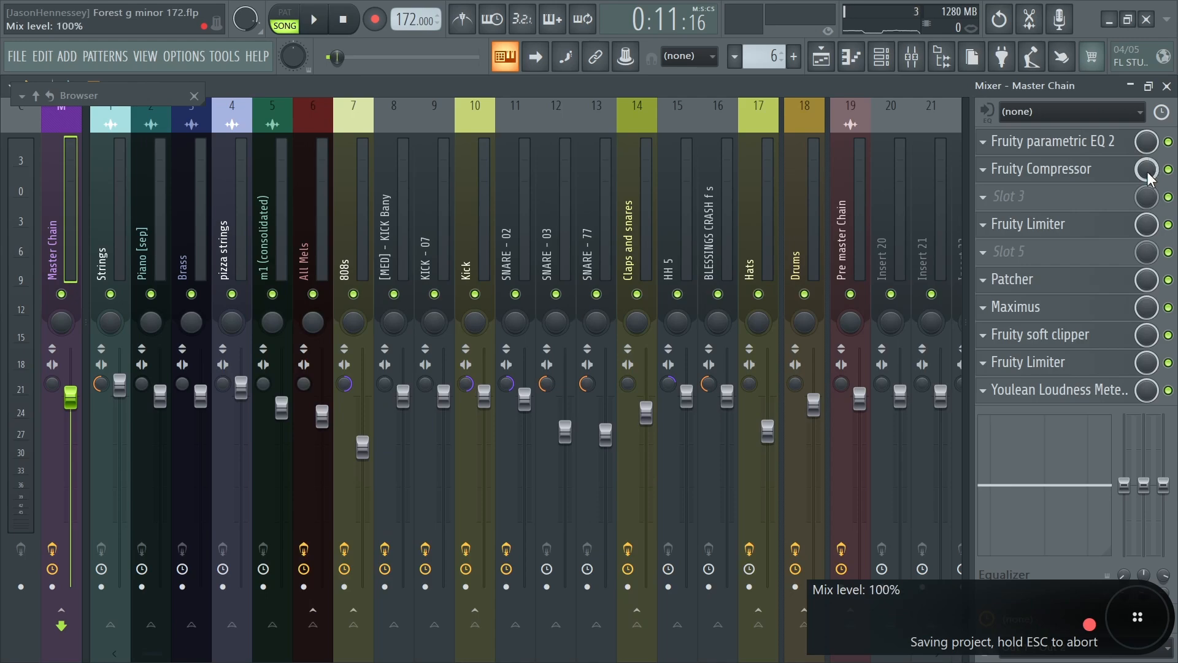
Open the master chain's Fruity Compressor, and slightly readjust the master band's pre gain in Maximus
{"action": "left_click", "coordinate": [1040, 170]}
{"action": "left_click", "coordinate": [1043, 307]}
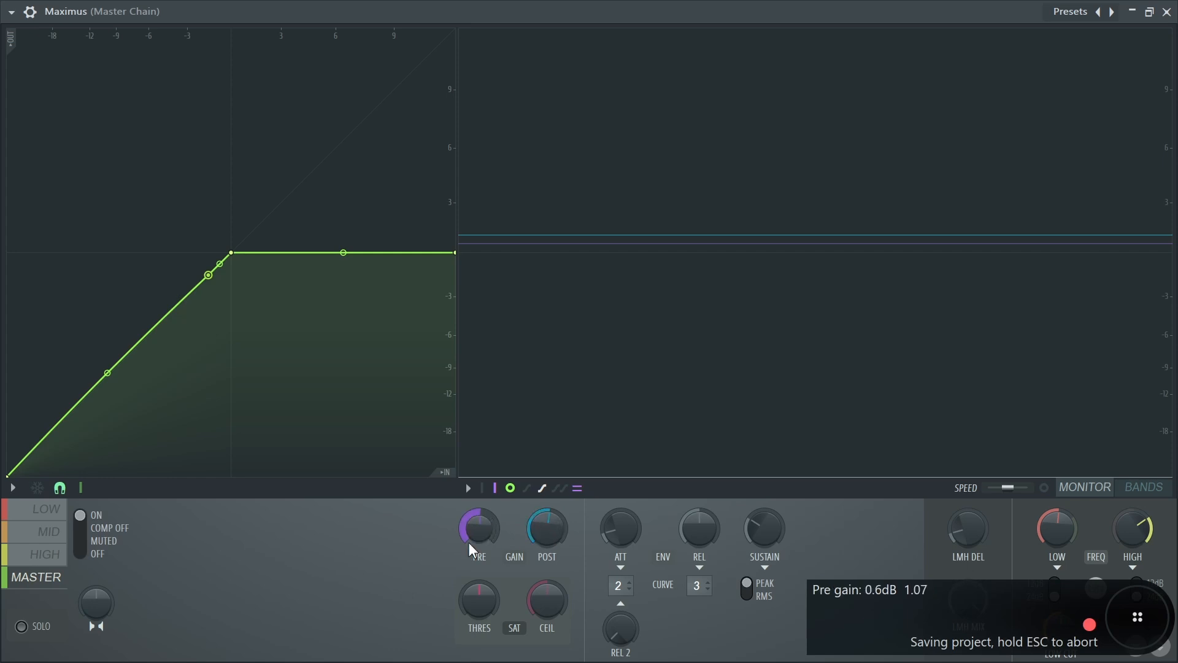
{"action": "left_click_drag", "start_coordinate": [472, 547], "coordinate": [472, 546]}
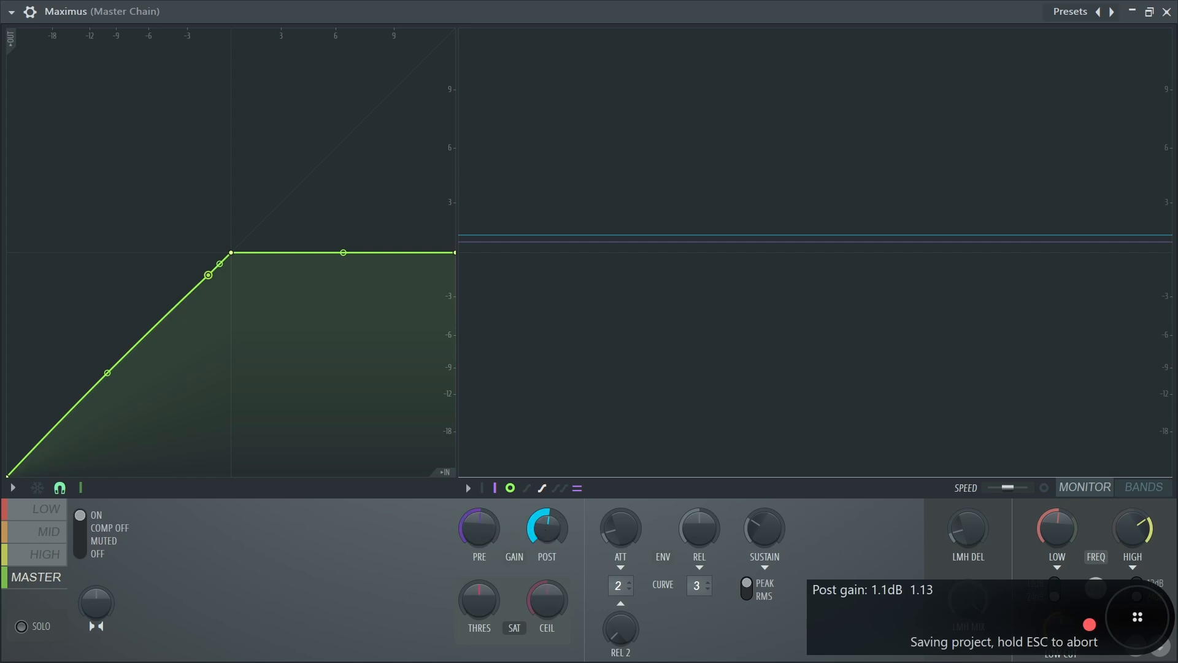
Raise the master band's post gain in Maximus very slightly, close the plugin and save the project
{"action": "left_click_drag", "start_coordinate": [549, 539], "coordinate": [549, 538]}
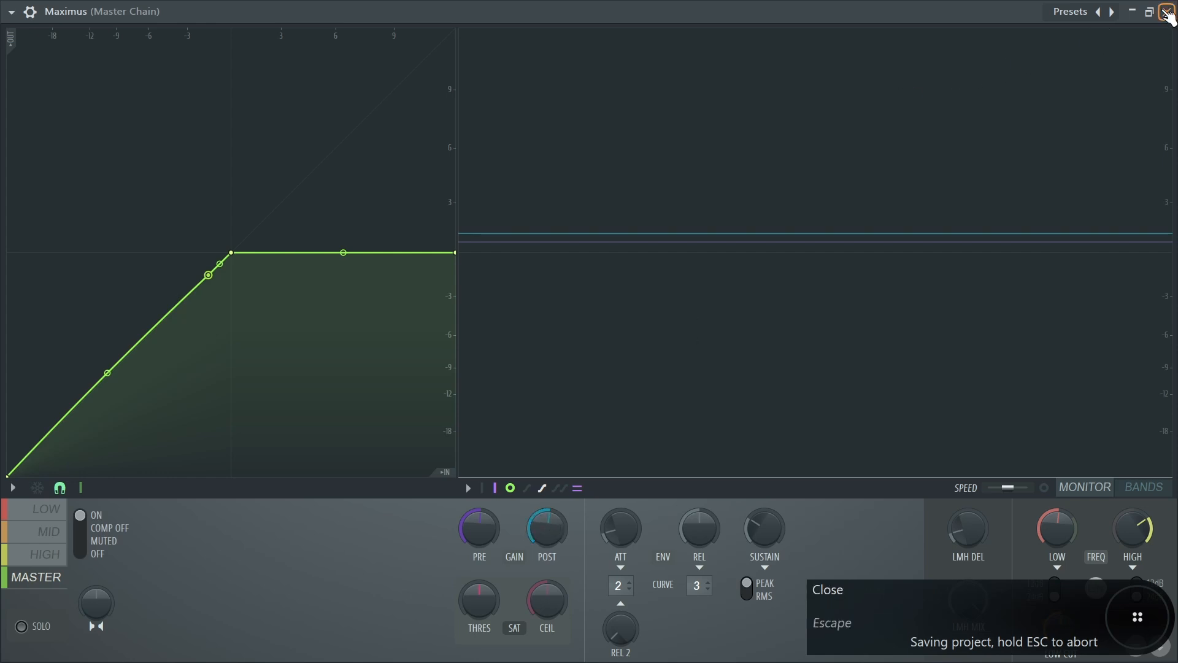
{"action": "left_click", "coordinate": [1167, 12]}
{"action": "key", "text": "ctrl+s"}
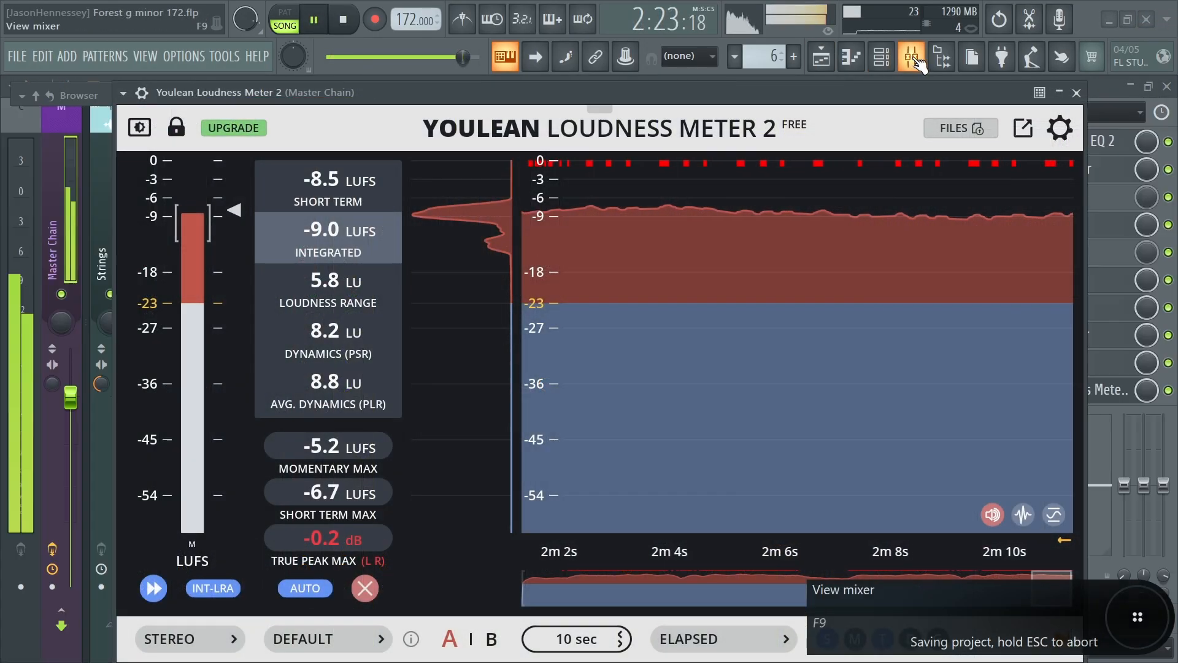
Save the project, close Youlean Loudness Meter 2 and disable its slot in the master chain
{"action": "left_click", "coordinate": [1076, 92]}
{"action": "left_click_drag", "start_coordinate": [373, 451], "coordinate": [375, 461]}
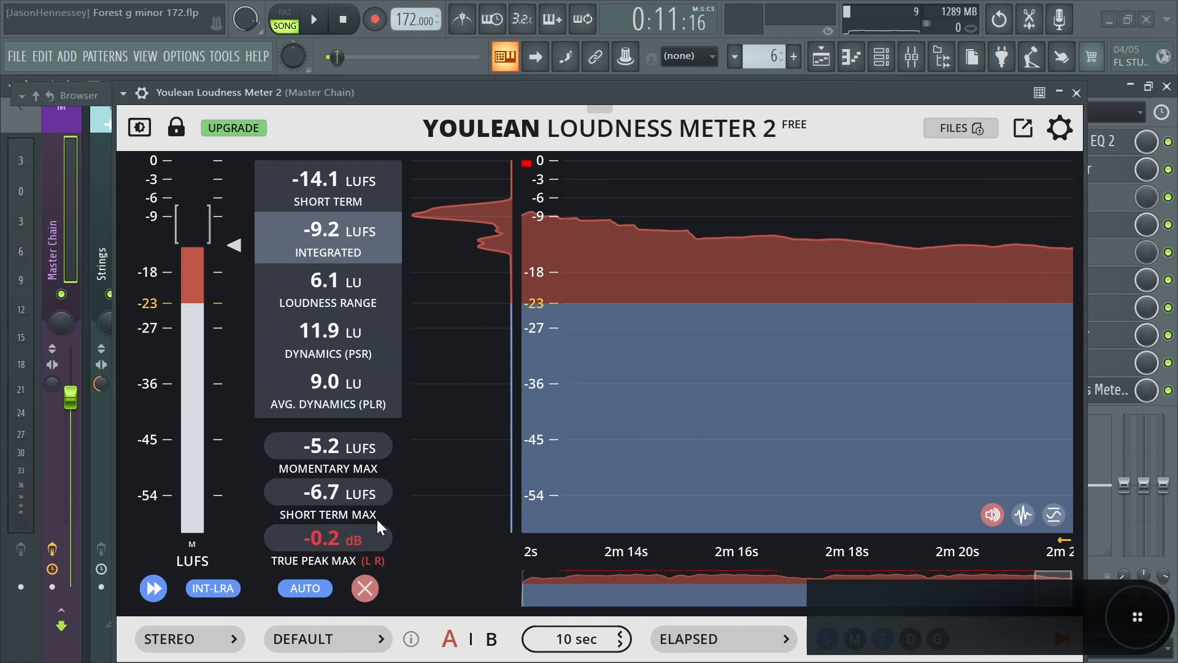
{"action": "key", "text": "ctrl+s"}
{"action": "left_click", "coordinate": [1076, 92]}
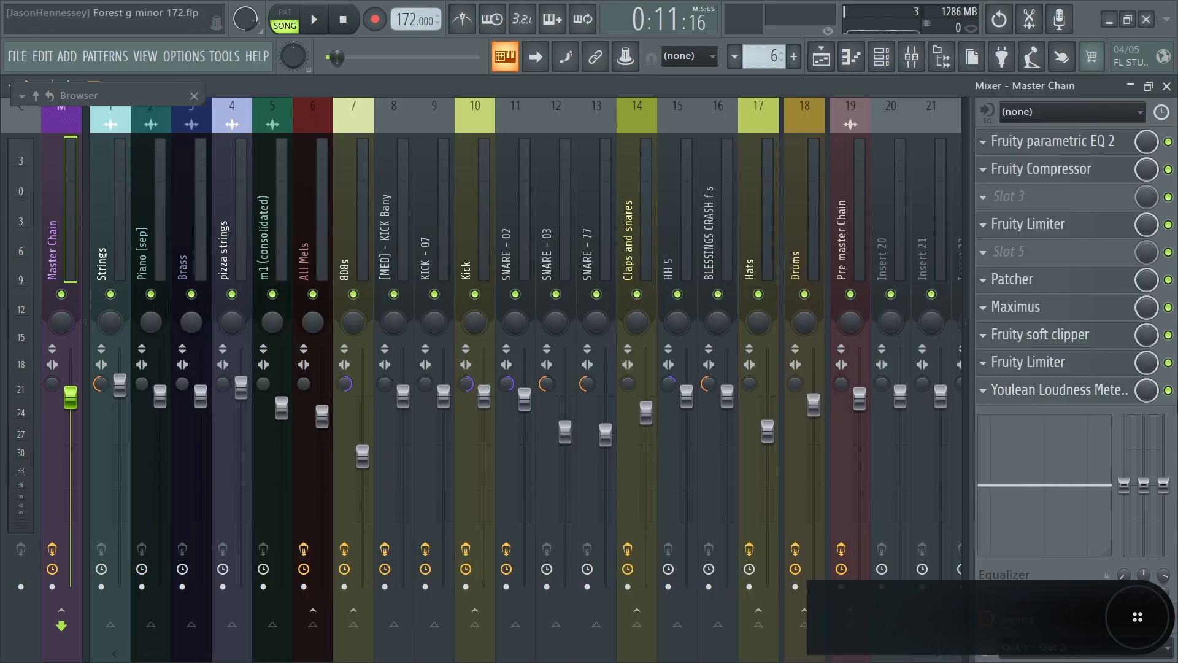
{"action": "left_click", "coordinate": [1168, 394]}
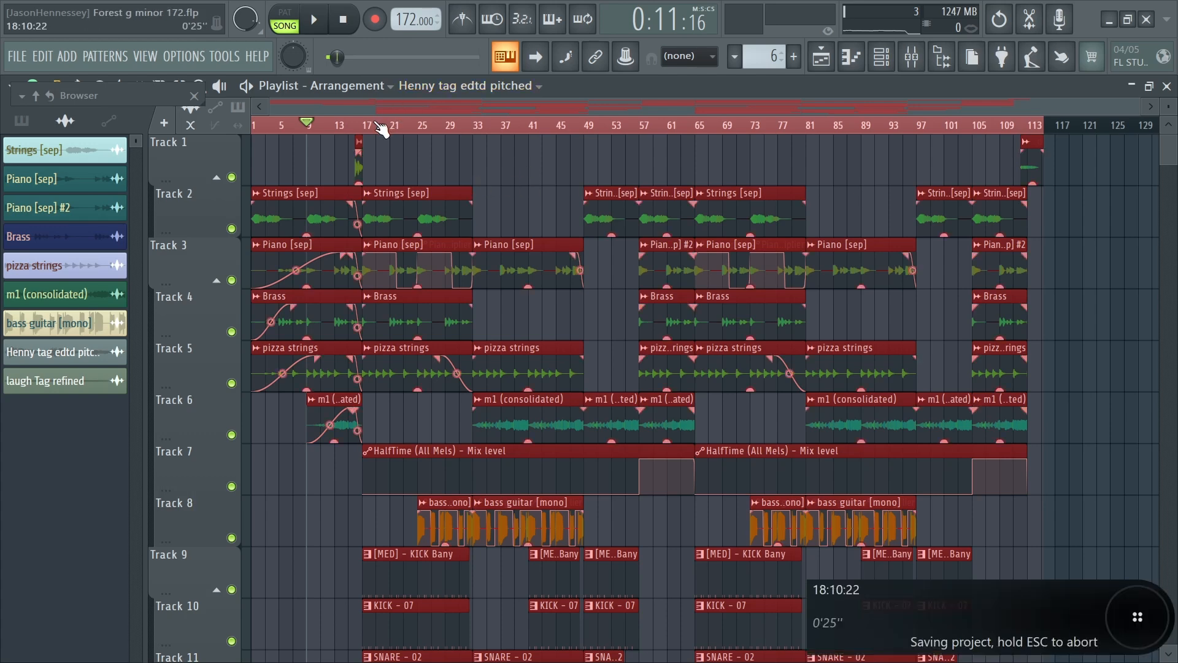
Move the song's playback position to bar 15 in the playlist and start playback
{"action": "left_click", "coordinate": [368, 126]}
{"action": "left_click", "coordinate": [364, 128]}
{"action": "left_click", "coordinate": [355, 129]}
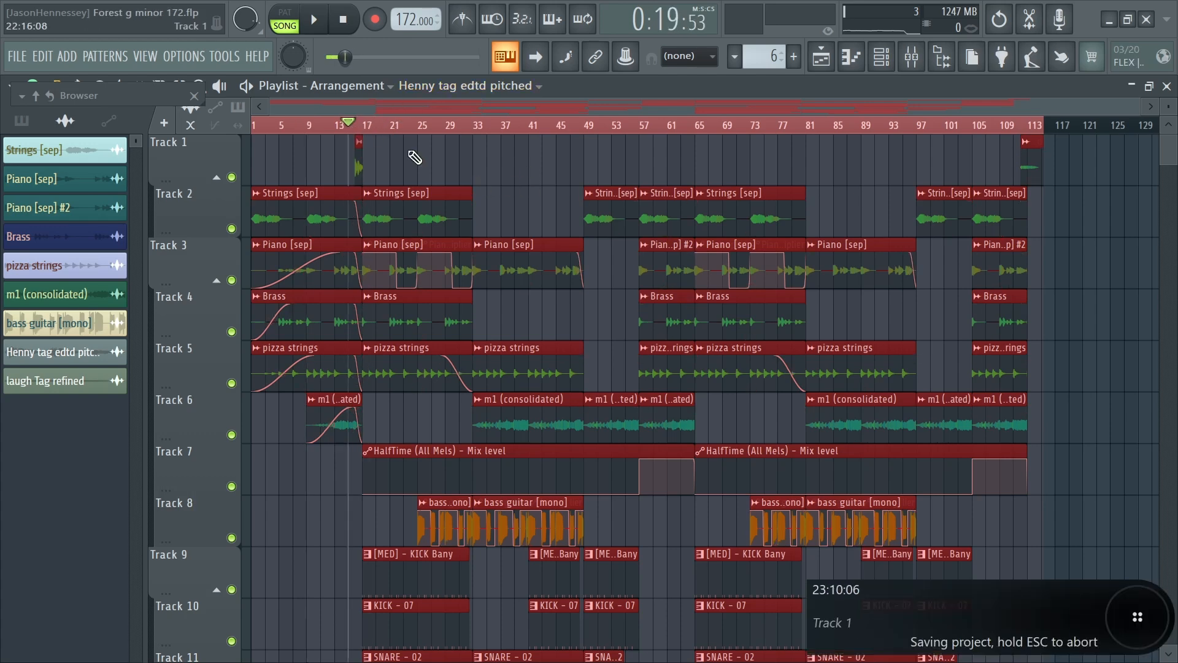
{"action": "key", "text": "space"}
Save the project under its current name while the song plays
{"action": "left_click", "coordinate": [112, 94]}
{"action": "left_click", "coordinate": [17, 55]}
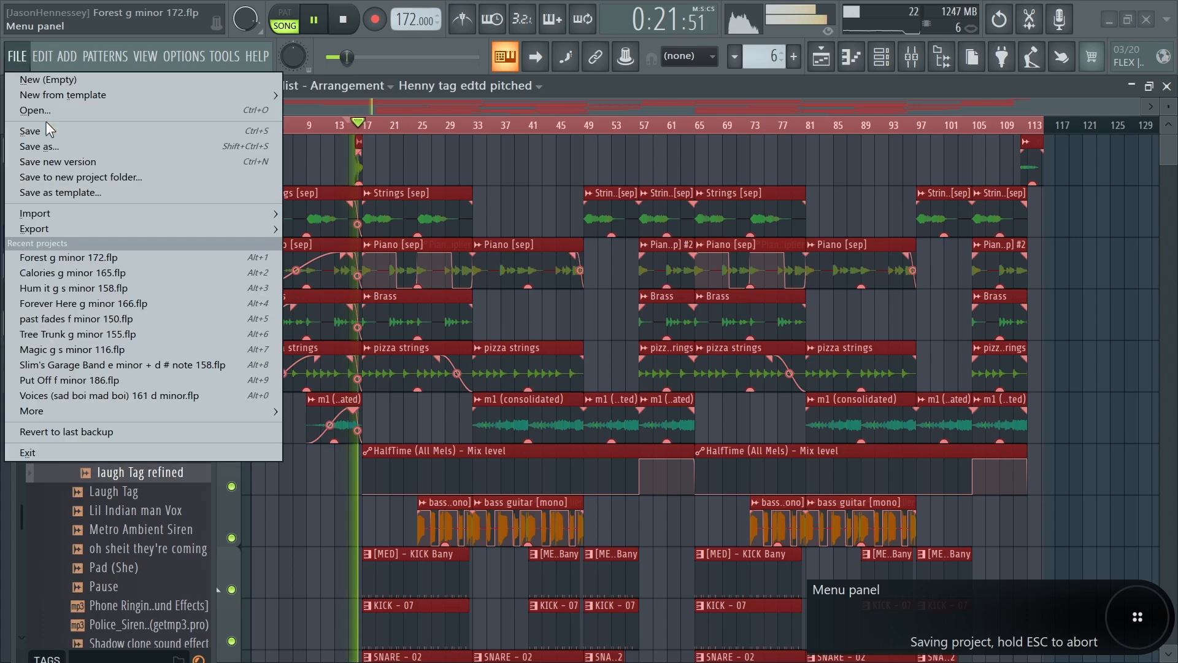
{"action": "left_click", "coordinate": [45, 124]}
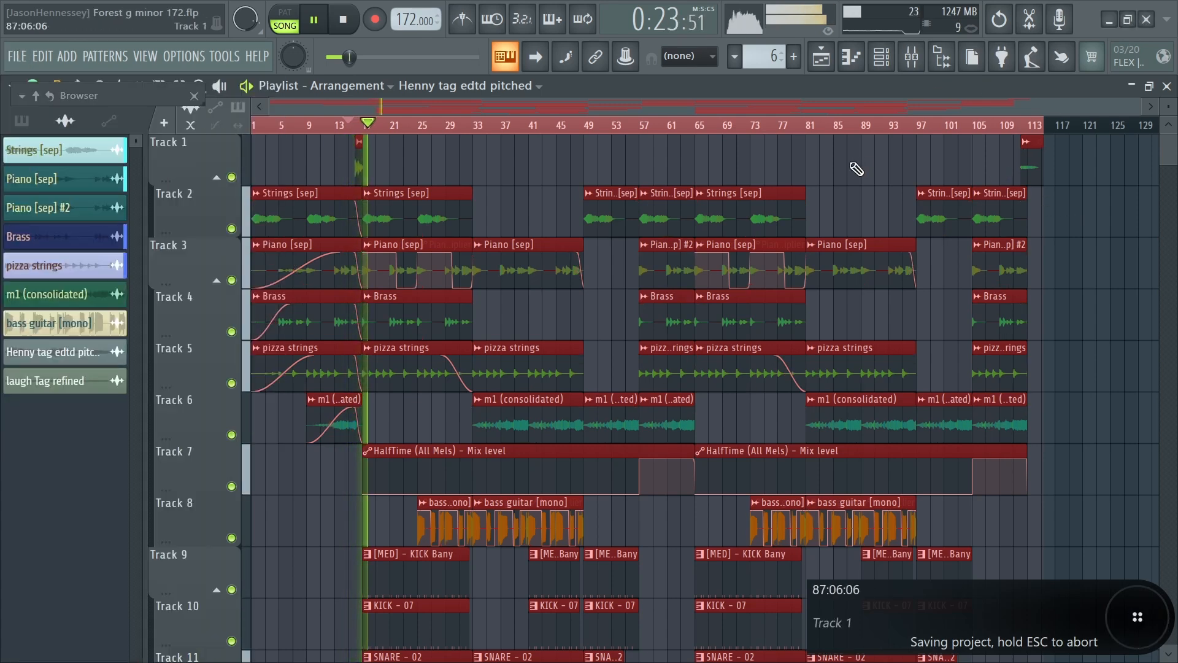
{"action": "left_click", "coordinate": [910, 56]}
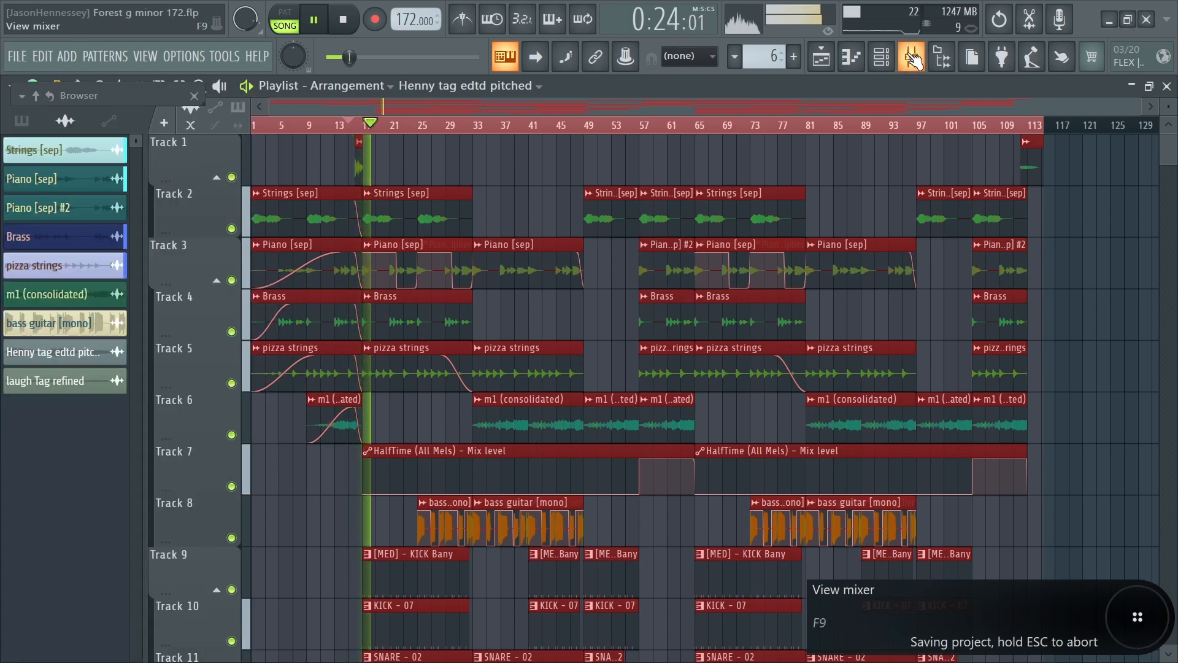
{"action": "left_click", "coordinate": [17, 56]}
{"action": "left_click", "coordinate": [32, 127]}
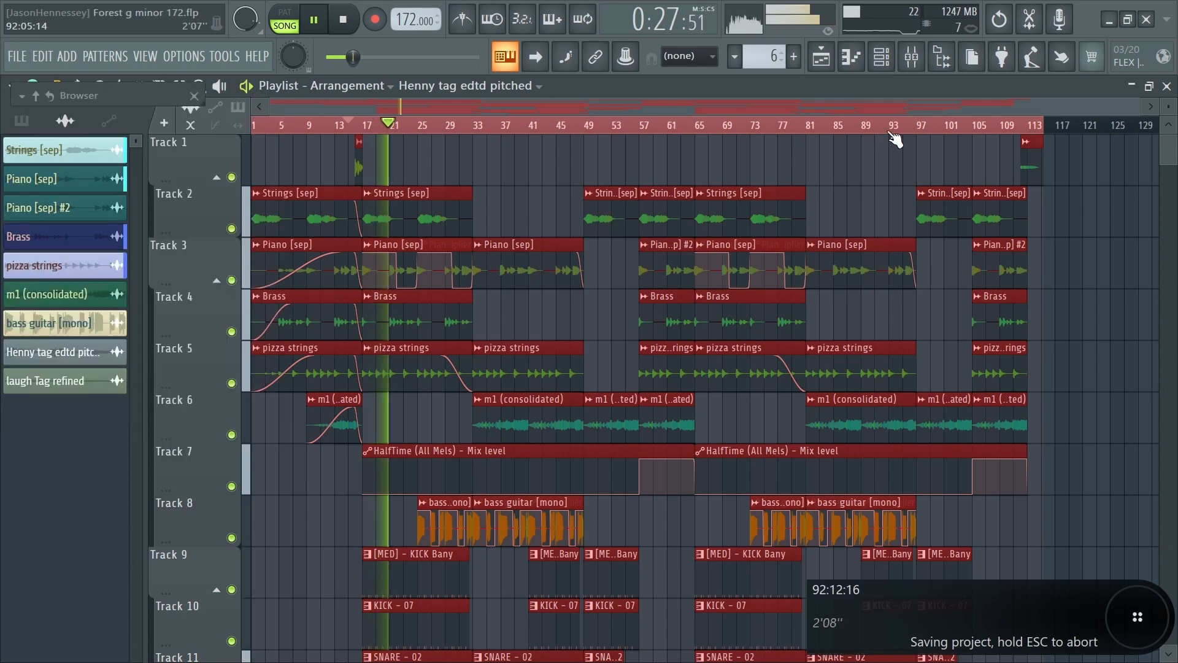
Show the mixer and examine the signal in the master chain's last Fruity Limiter during playback, closing the limiter when done
{"action": "left_click", "coordinate": [910, 55]}
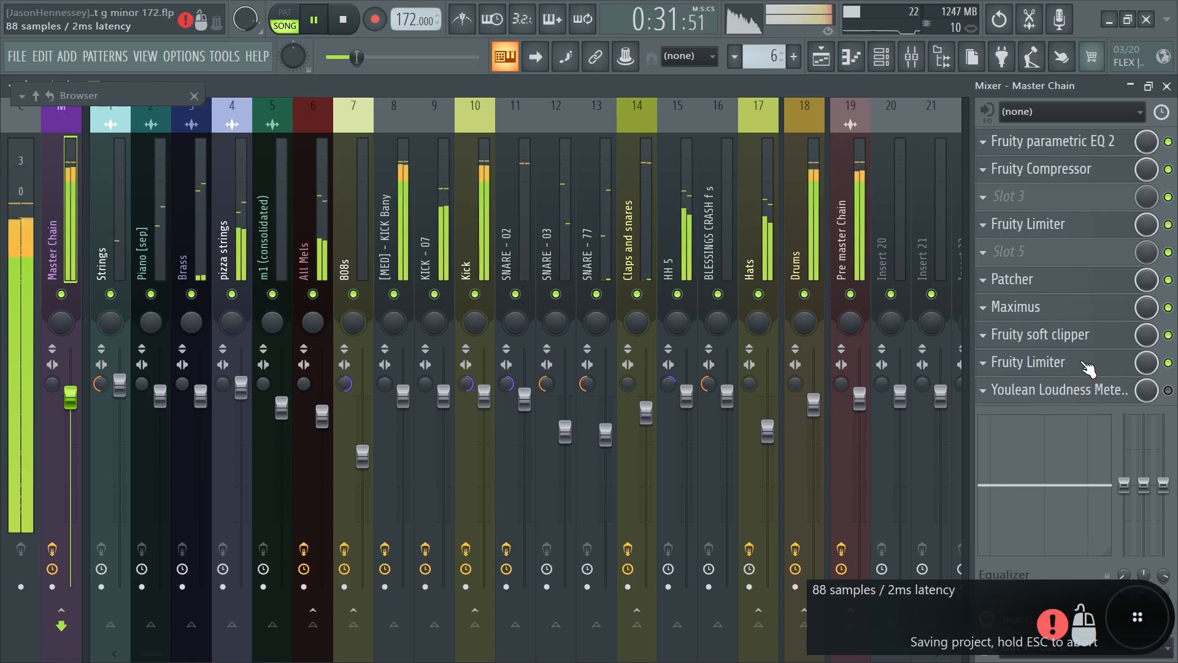
{"action": "left_click", "coordinate": [1043, 362]}
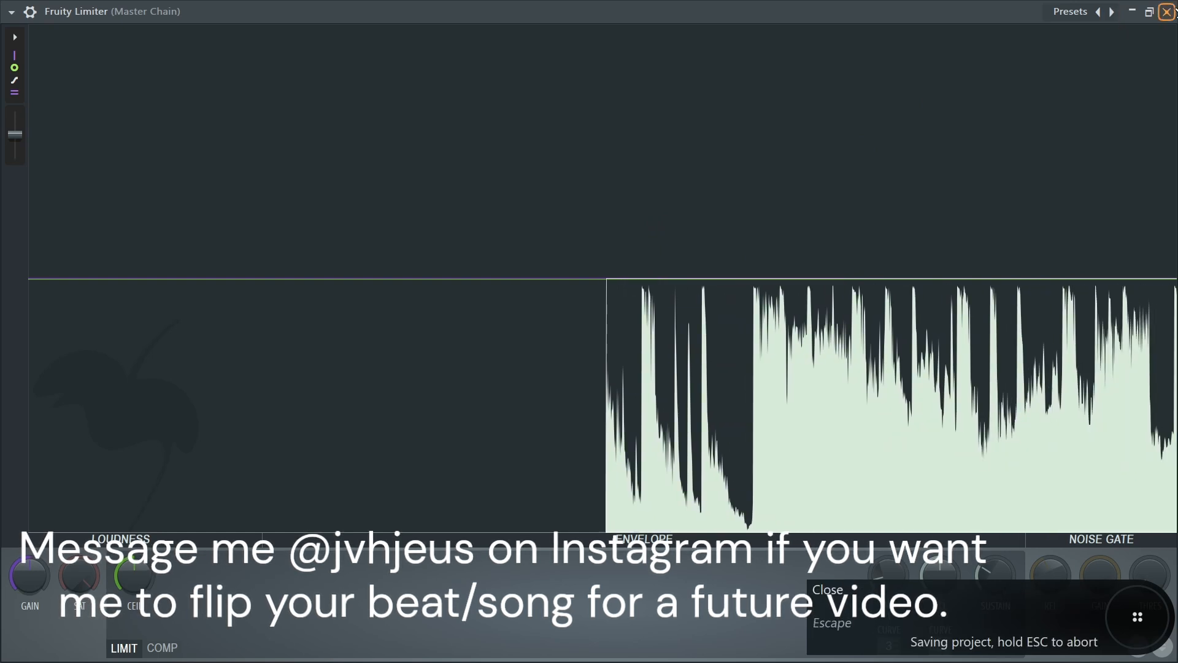
{"action": "left_click", "coordinate": [1166, 11]}
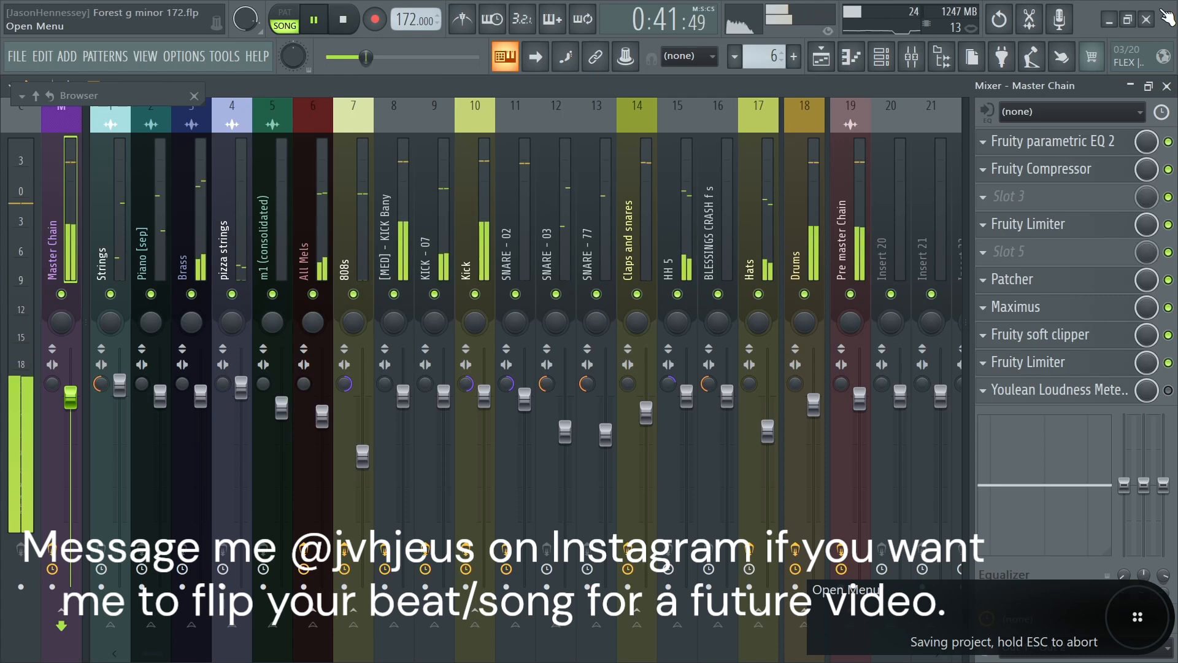
Return to the playlist and save the project again
{"action": "left_click", "coordinate": [821, 57]}
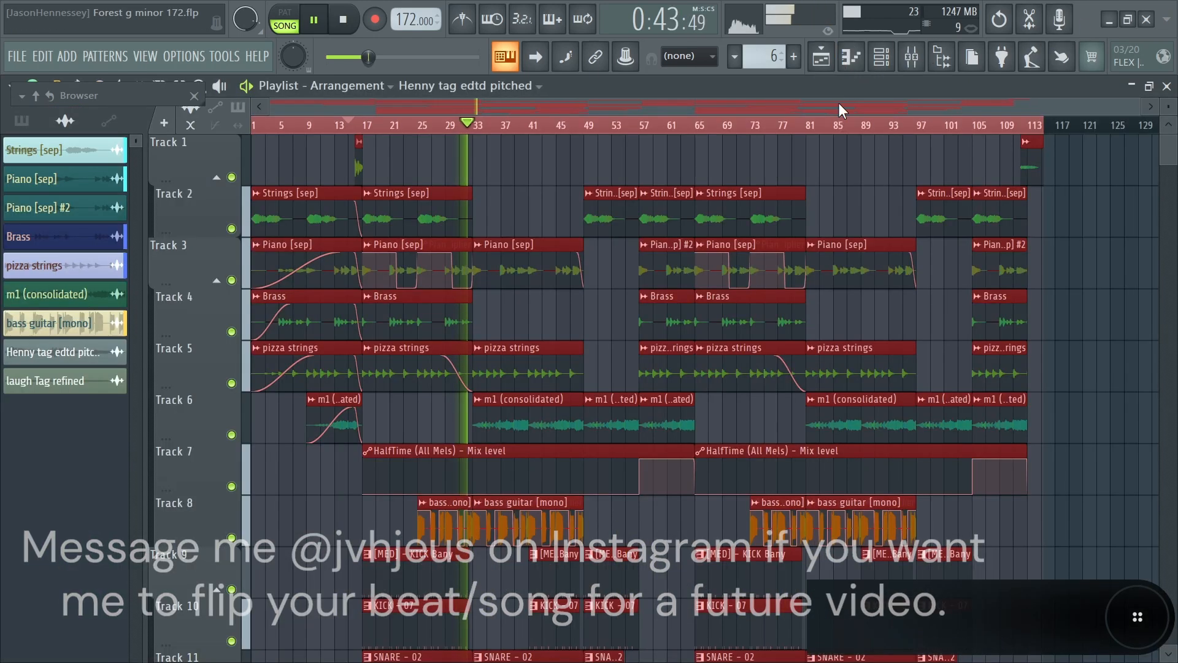
{"action": "left_click", "coordinate": [17, 56]}
{"action": "left_click", "coordinate": [28, 131]}
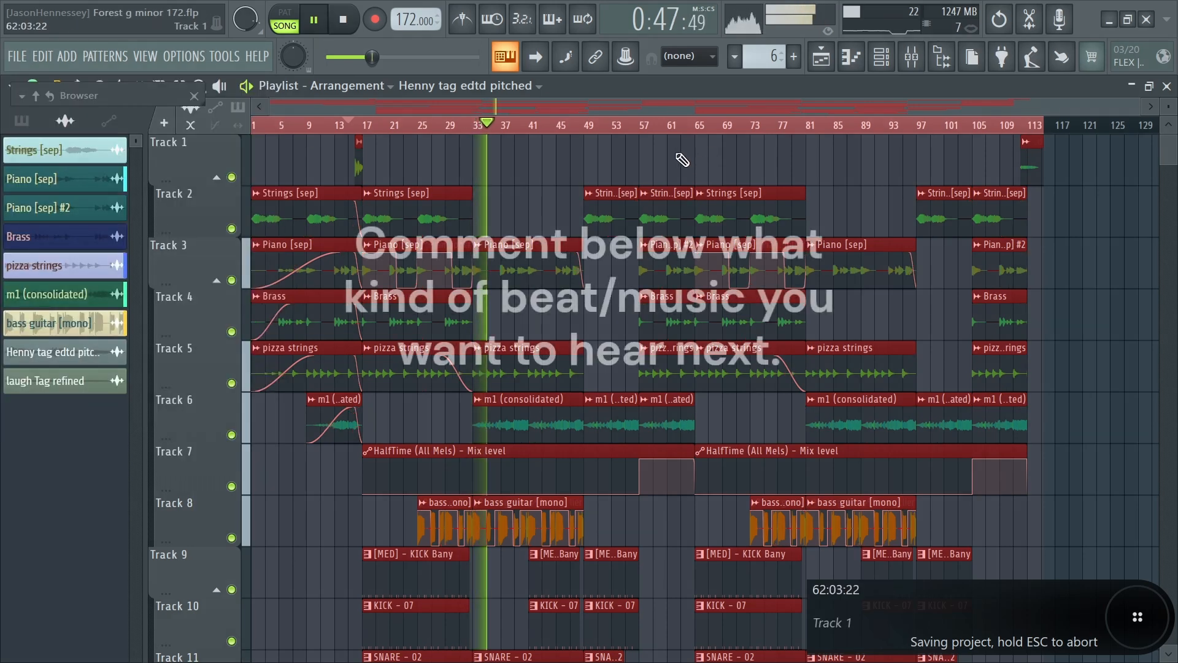